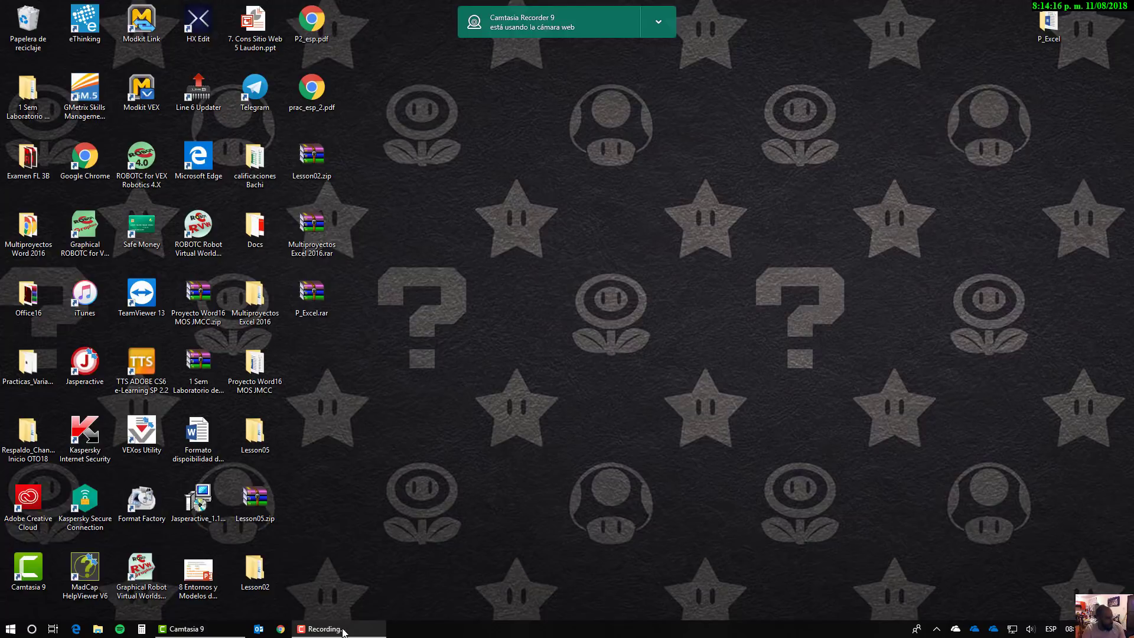
left_click(10, 628)
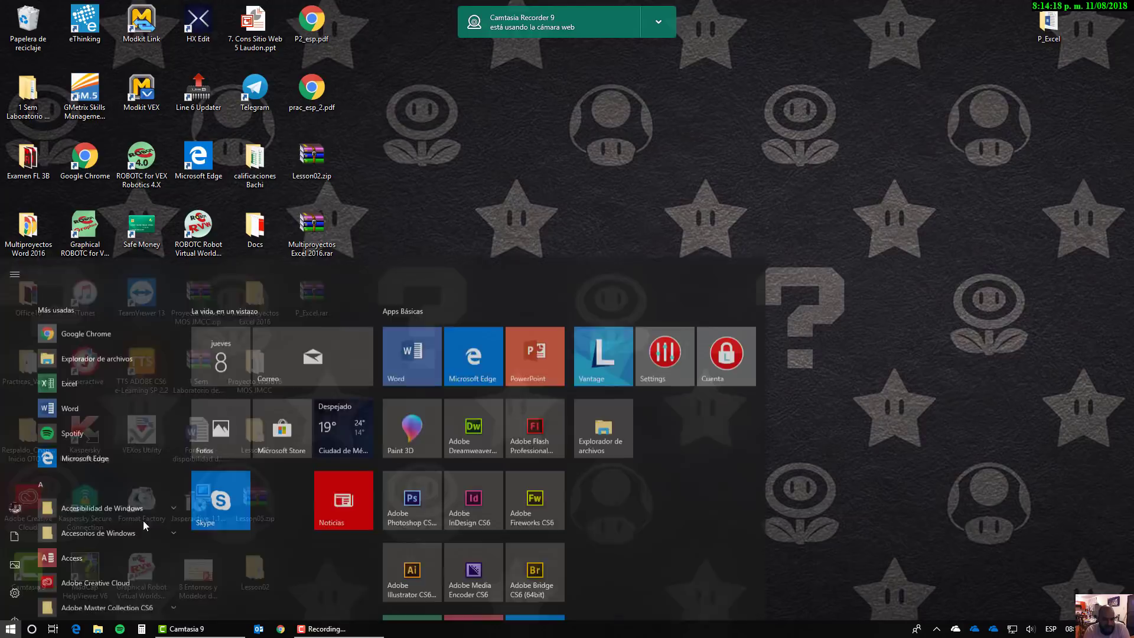
left_click(424, 539)
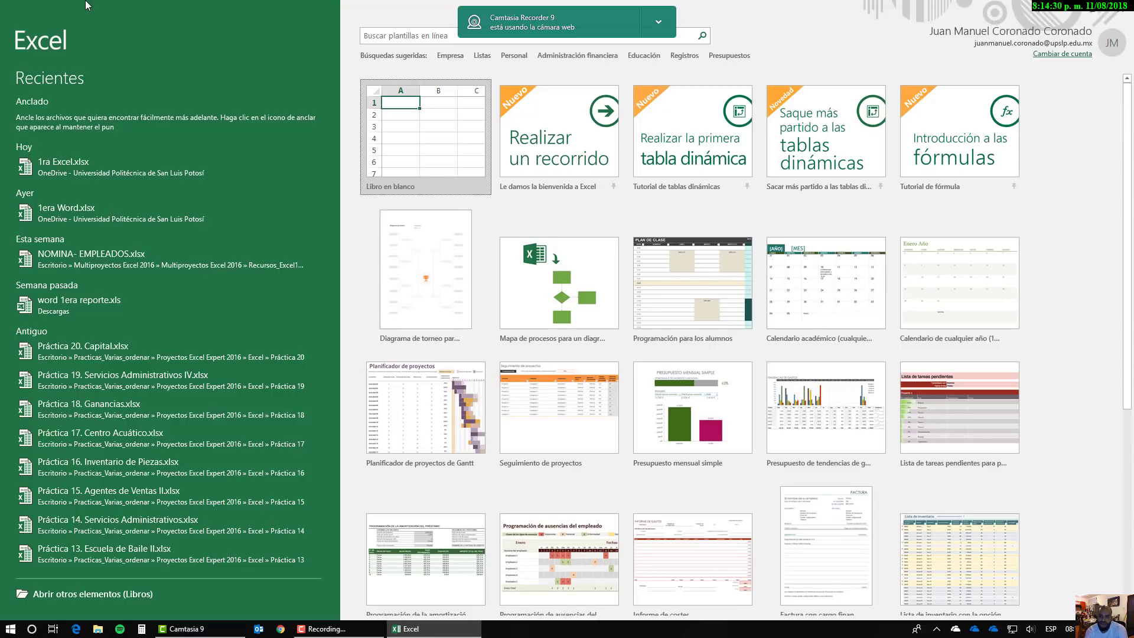
left_click(400, 167)
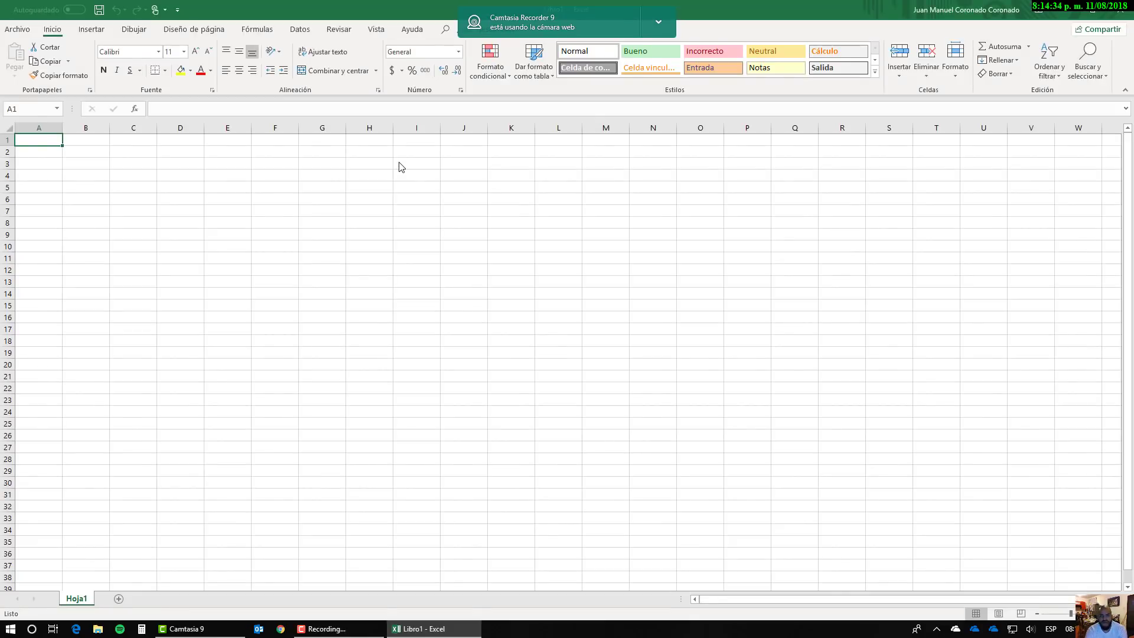
left_click(658, 22)
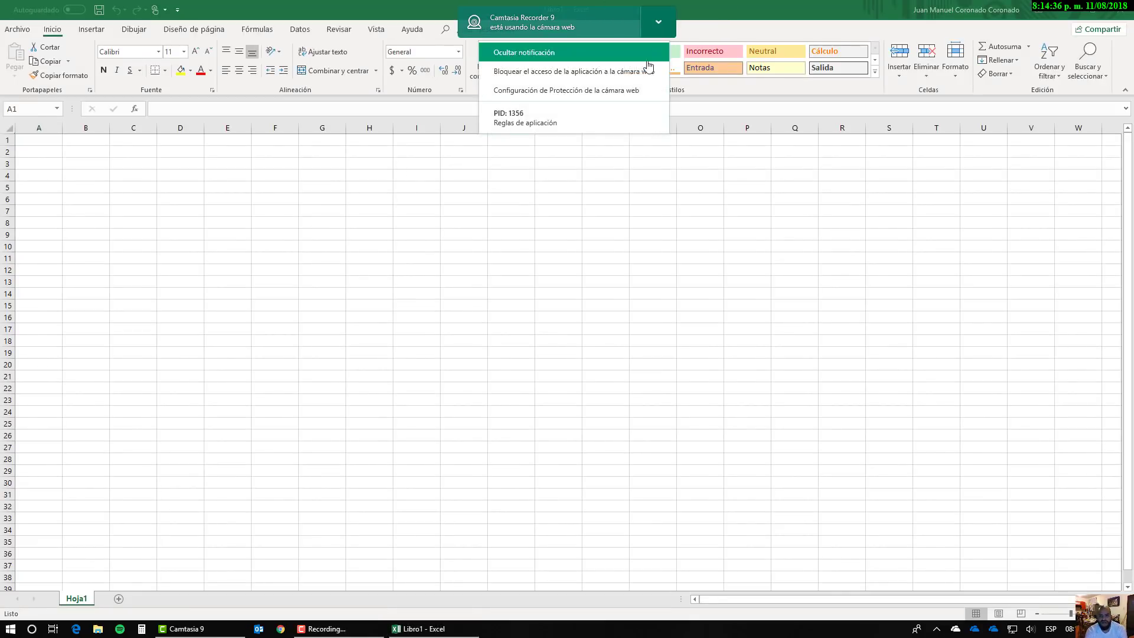
left_click(584, 61)
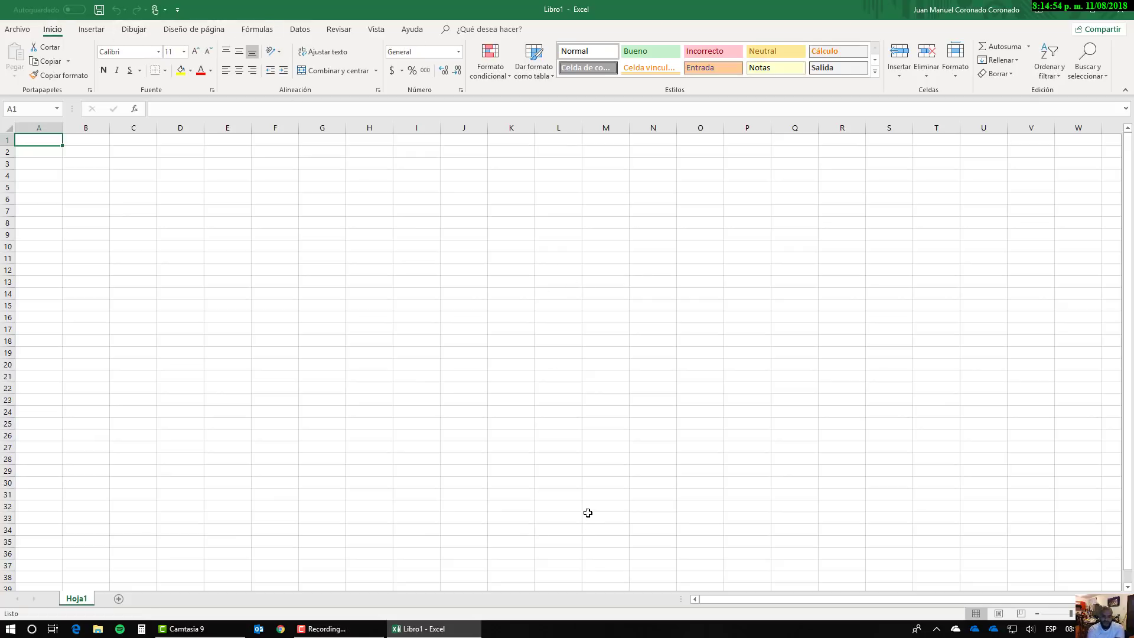
left_click(434, 632)
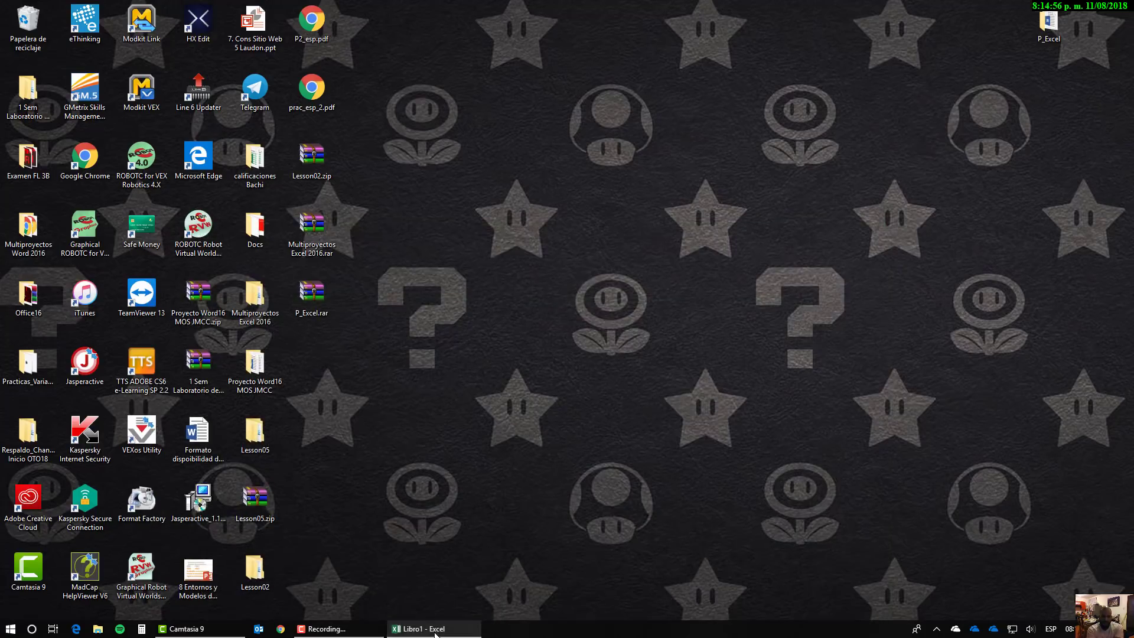
right_click(433, 630)
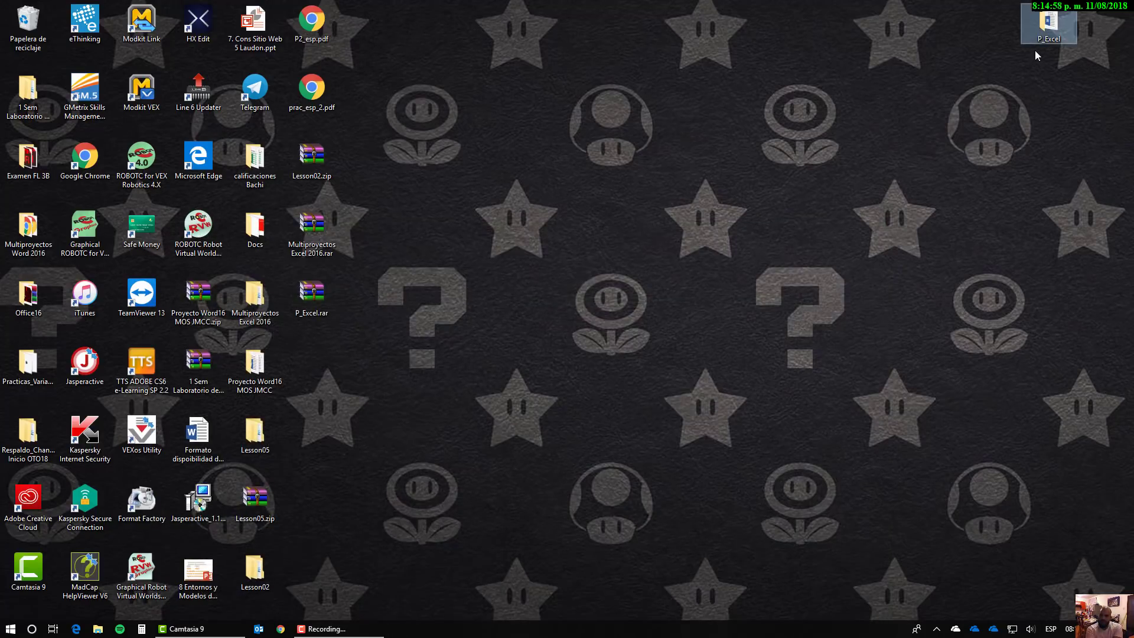
Step: Open the P_Excel folder on the desktop and open the instructions document P_Excel.docx from it
double_click(1051, 42)
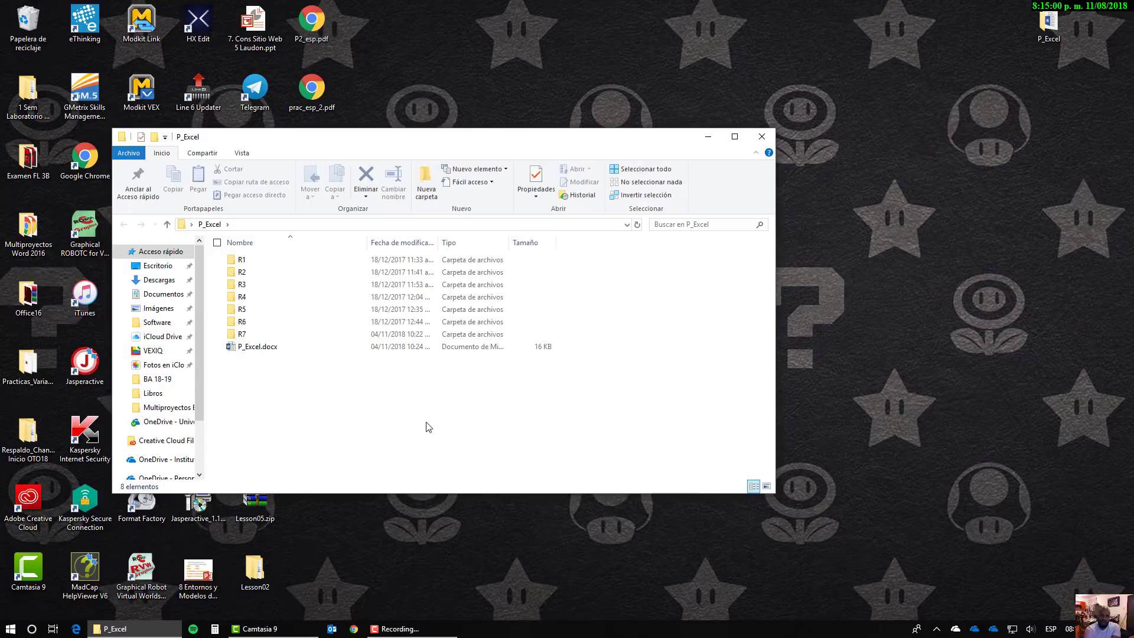
left_click(264, 351)
double_click(264, 353)
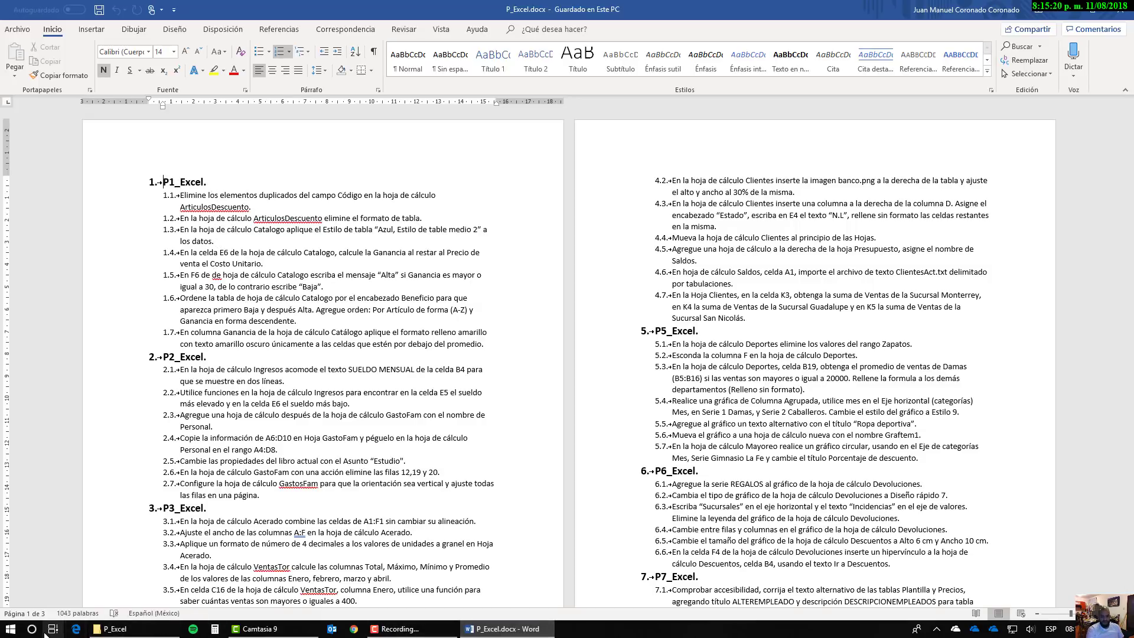
Step: Look over the R1 to R7 resource folders in P_Excel and highlight instruction 1.1 in the document
left_click(116, 629)
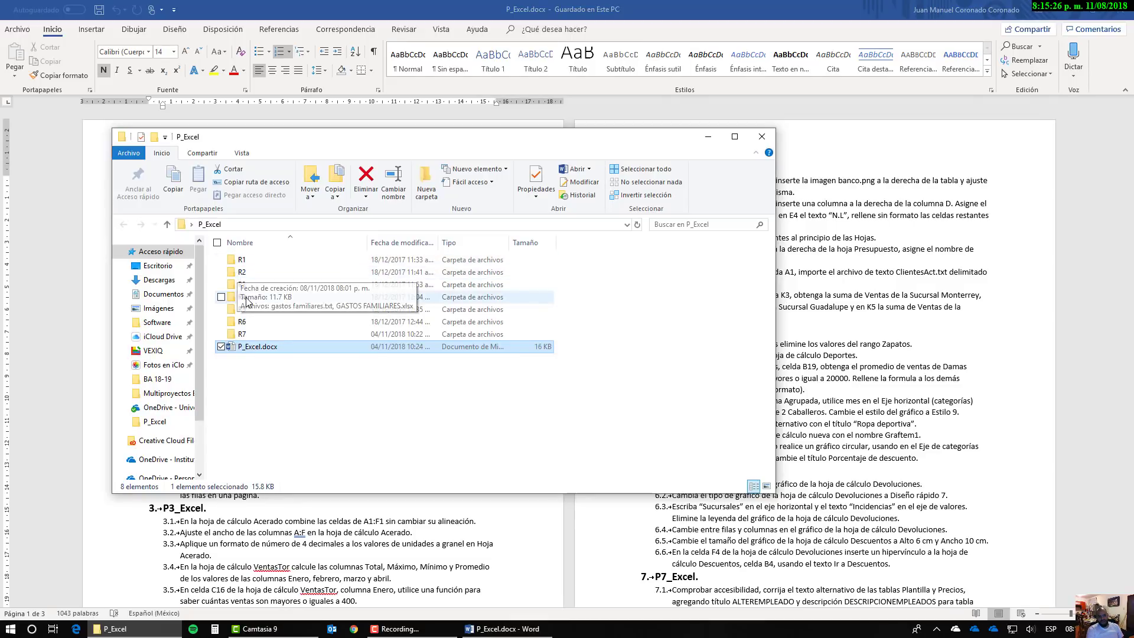
mouse_move(245, 289)
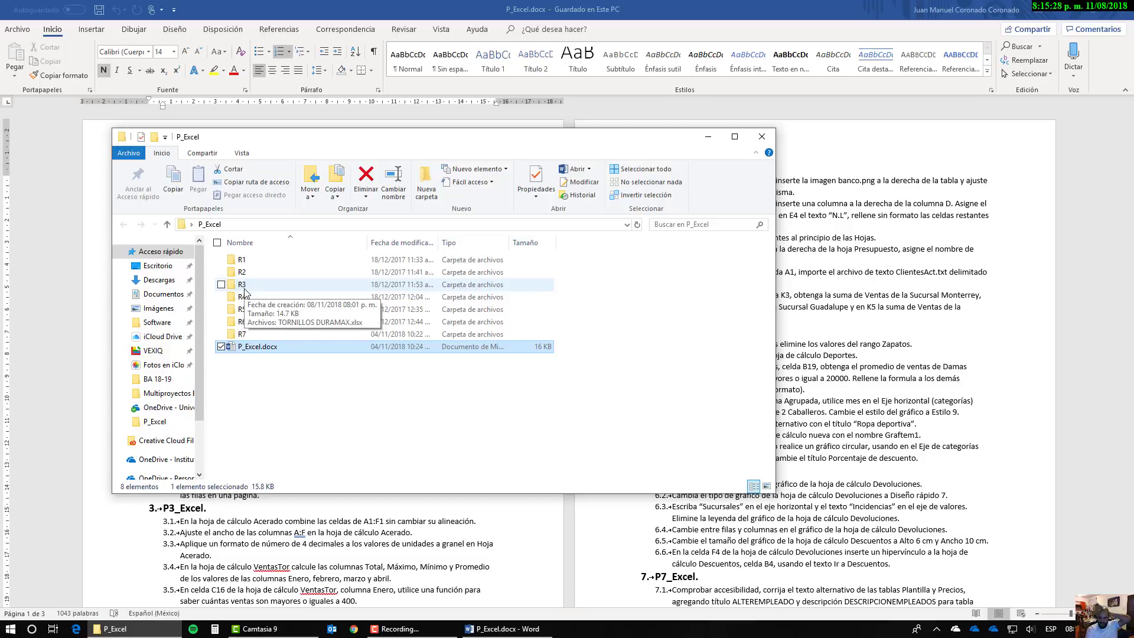
key("XF86AudioLowerVolume")
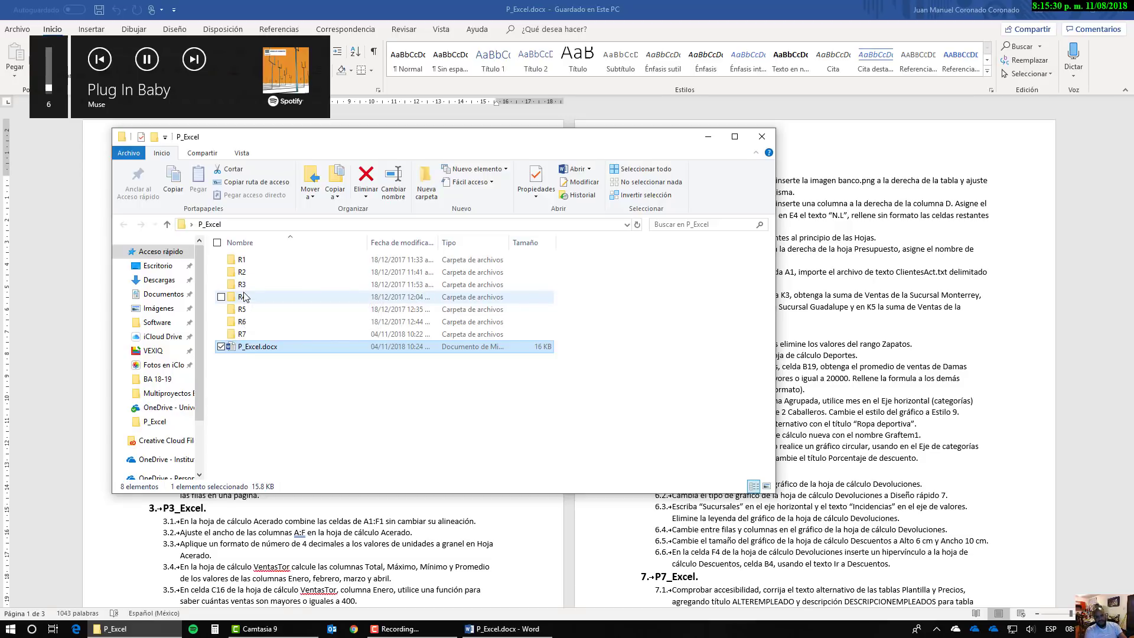
mouse_move(301, 296)
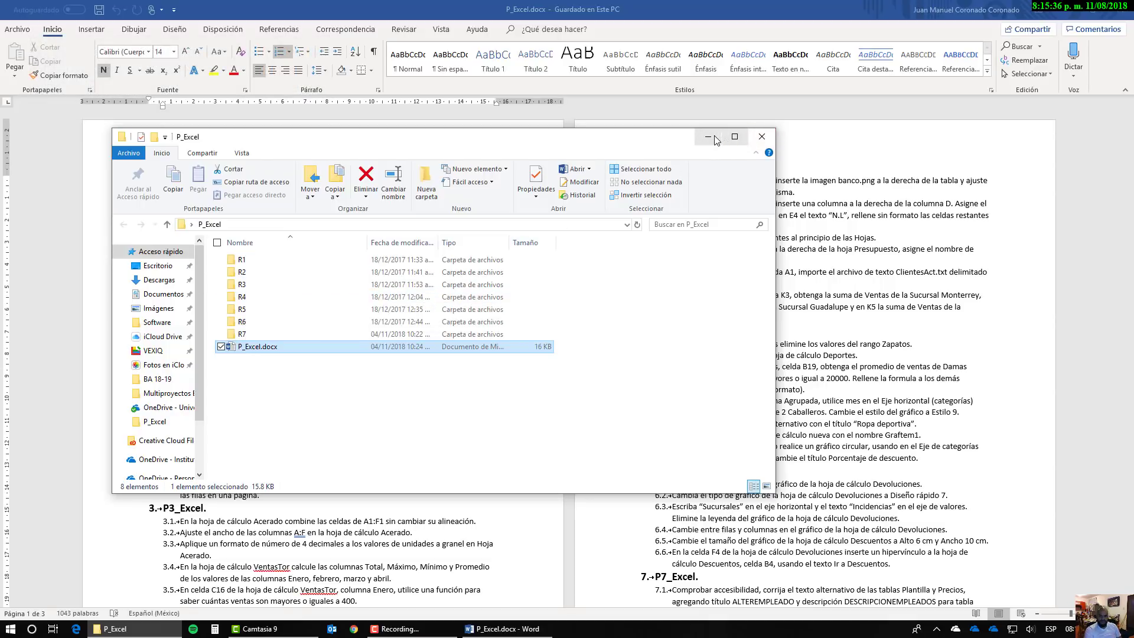
left_click(762, 137)
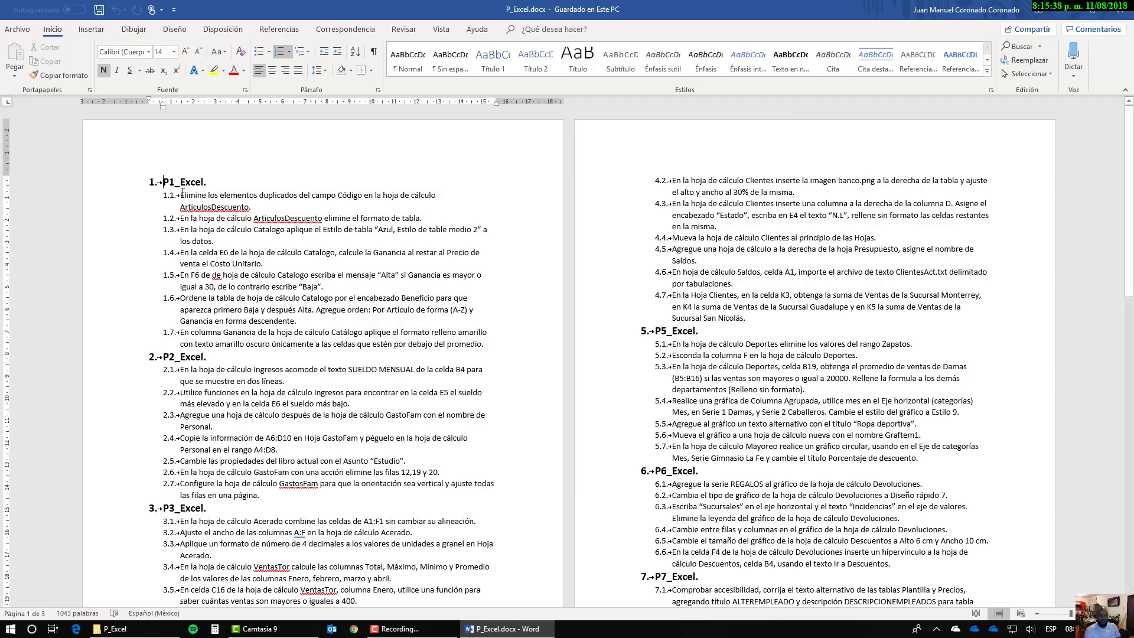
left_click_drag(182, 196, 258, 208)
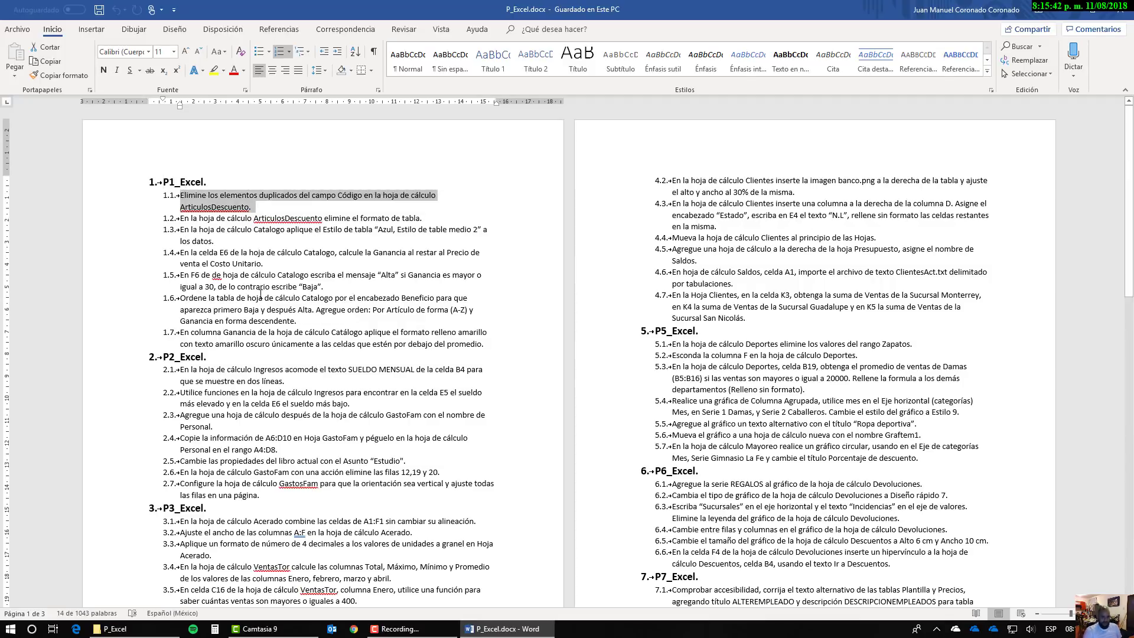
Step: Open the workbook FERRETERIAMEX.xlsx from the R1 folder and show its ArticulosDescuento sheet
left_click(115, 629)
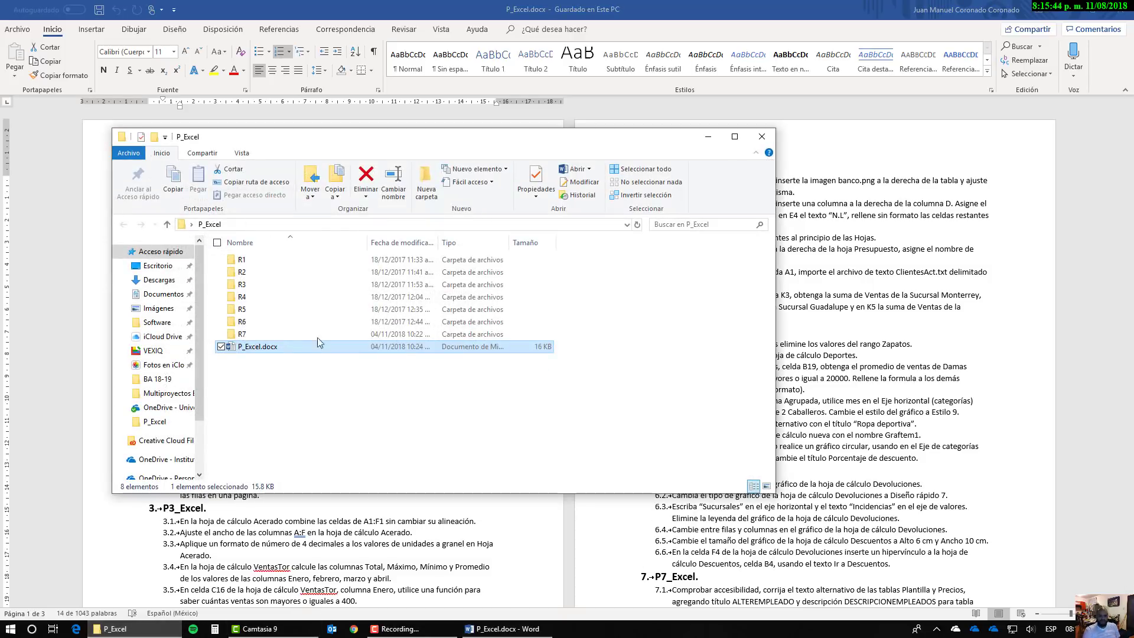
double_click(251, 261)
double_click(258, 262)
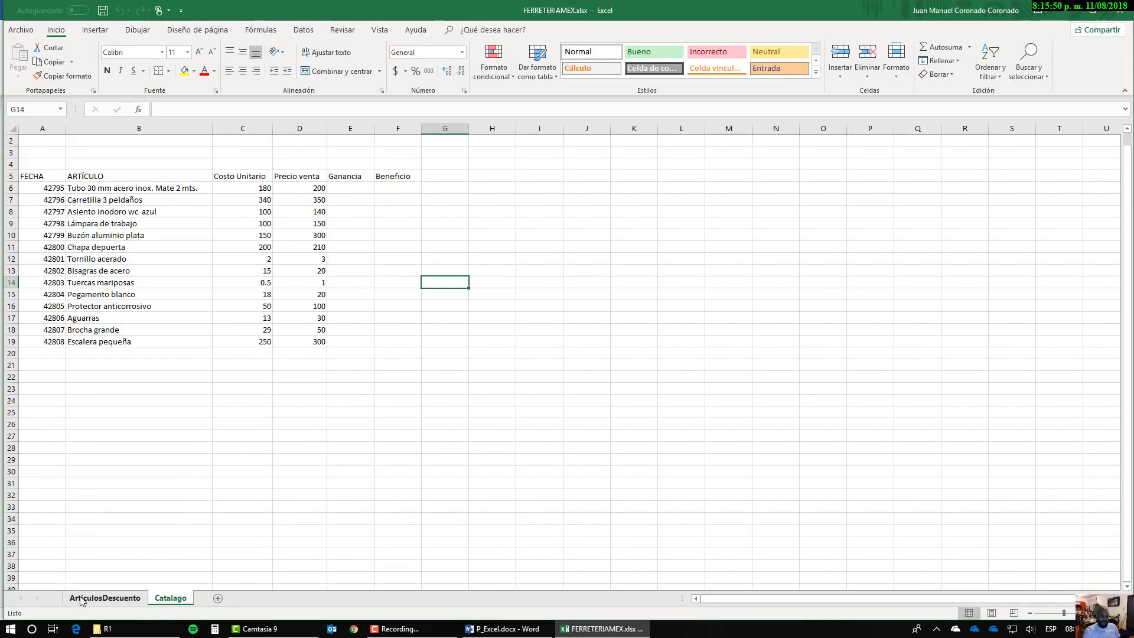
left_click(80, 598)
scroll(71, 333, "up", 1)
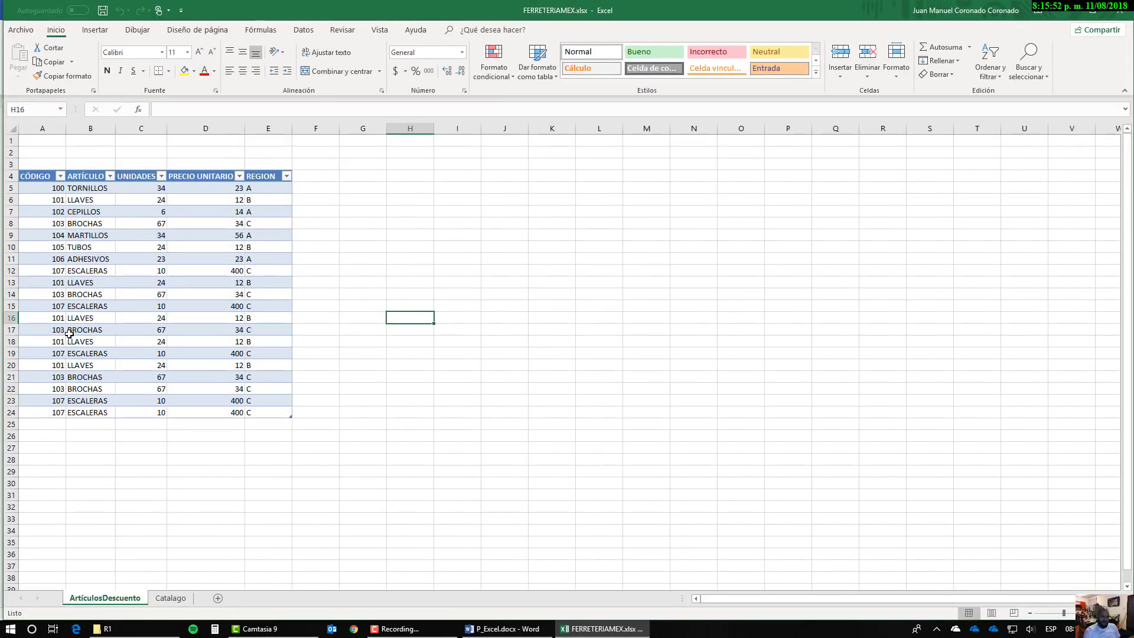
Step: Examine whether the data on ArticulosDescuento is a table by selecting the range and cells inside and outside it
left_click_drag(34, 176, 276, 412)
left_click(287, 273)
left_click(258, 306)
left_click(541, 315)
left_click(205, 292)
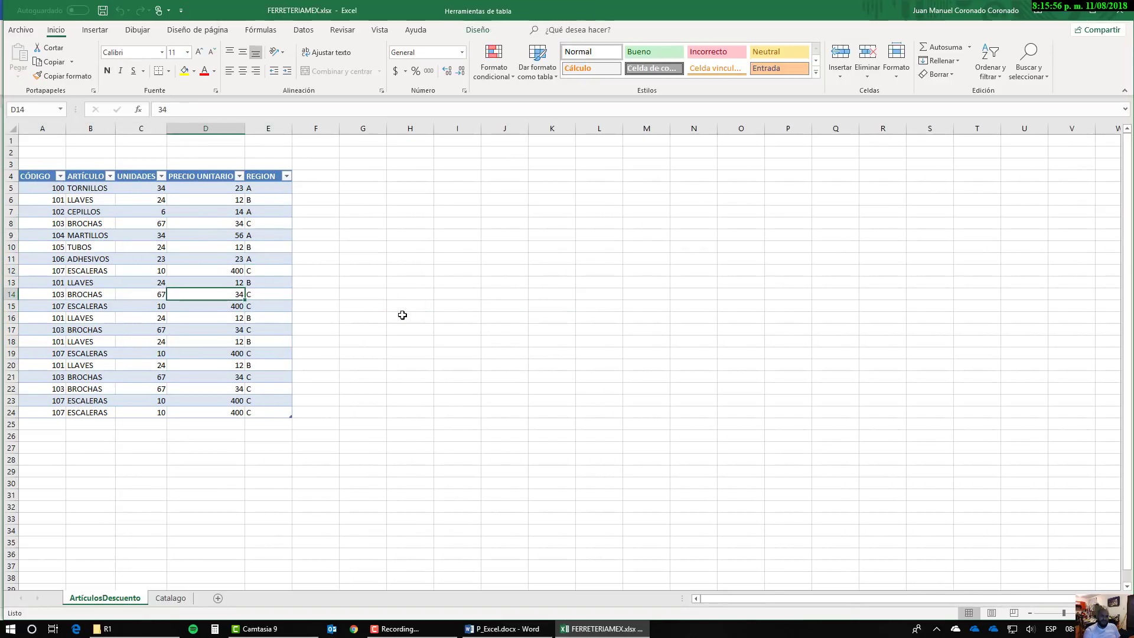
left_click(403, 314)
left_click(206, 305)
Step: Examine the table's extent by selecting it by its name Tabla4 and then selecting A4:E24 including the headers
left_click(60, 109)
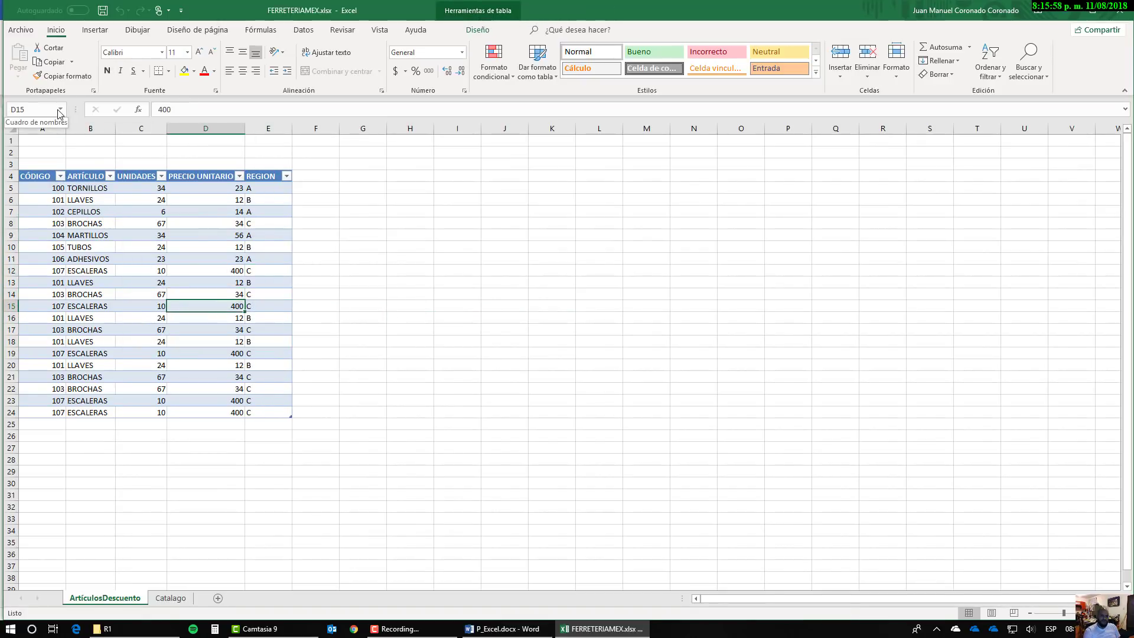
left_click(36, 124)
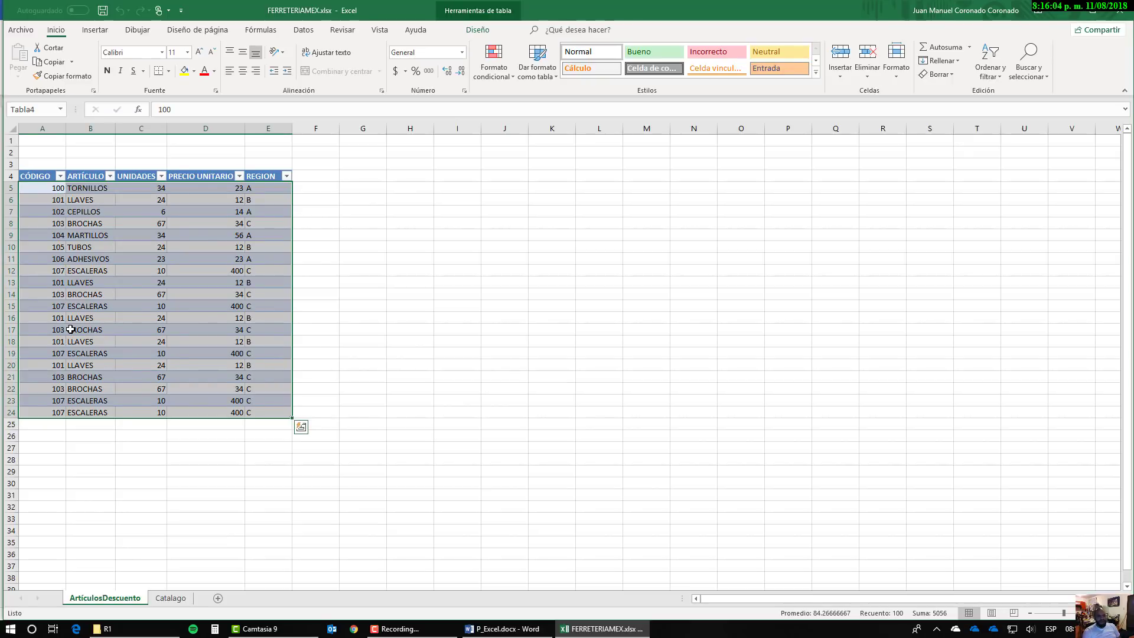
left_click(118, 268)
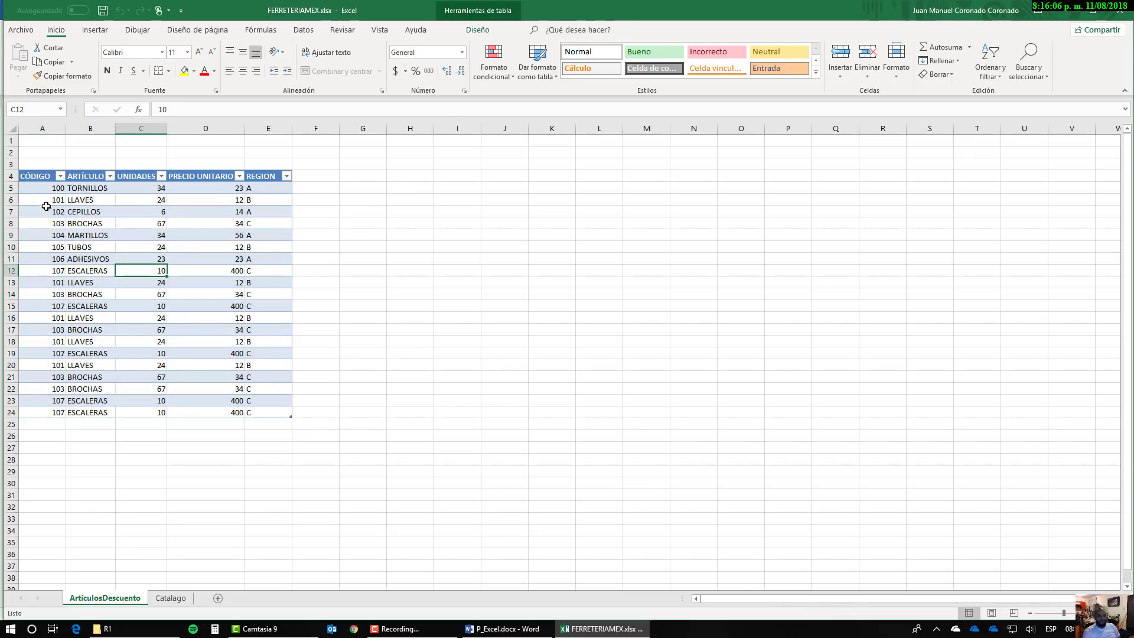
left_click(37, 177)
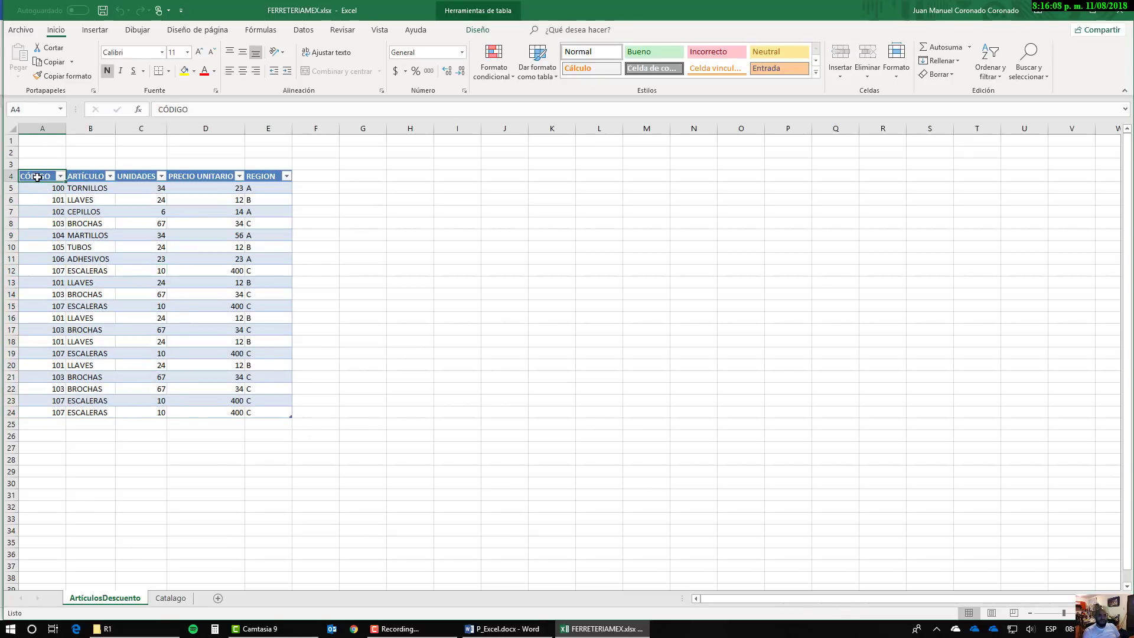
left_click(171, 308)
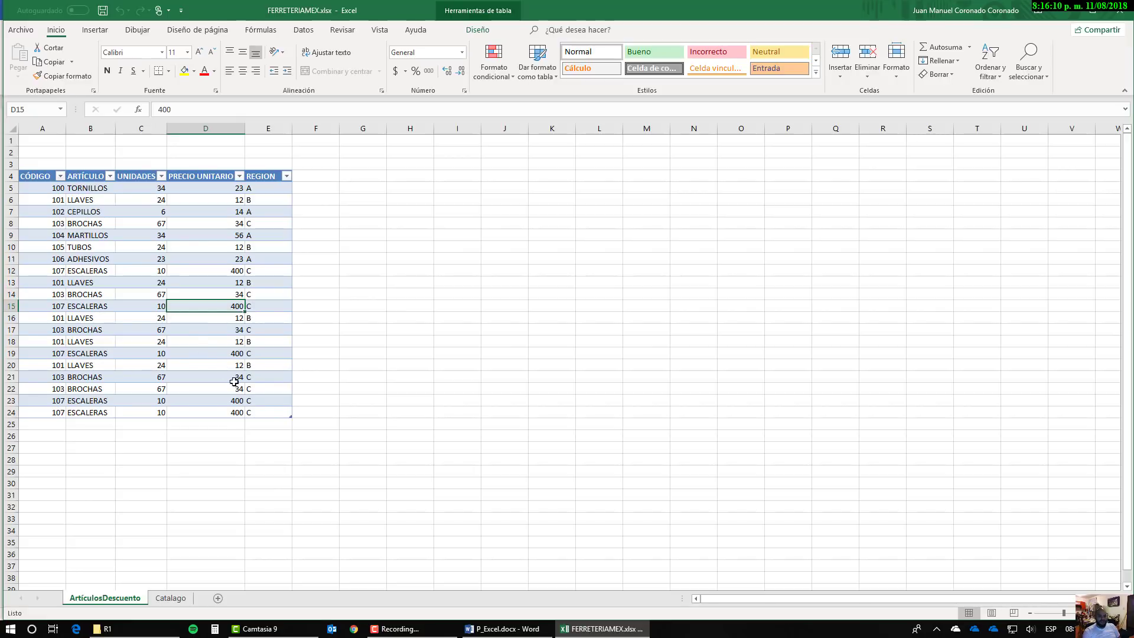
left_click_drag(271, 412, 22, 177)
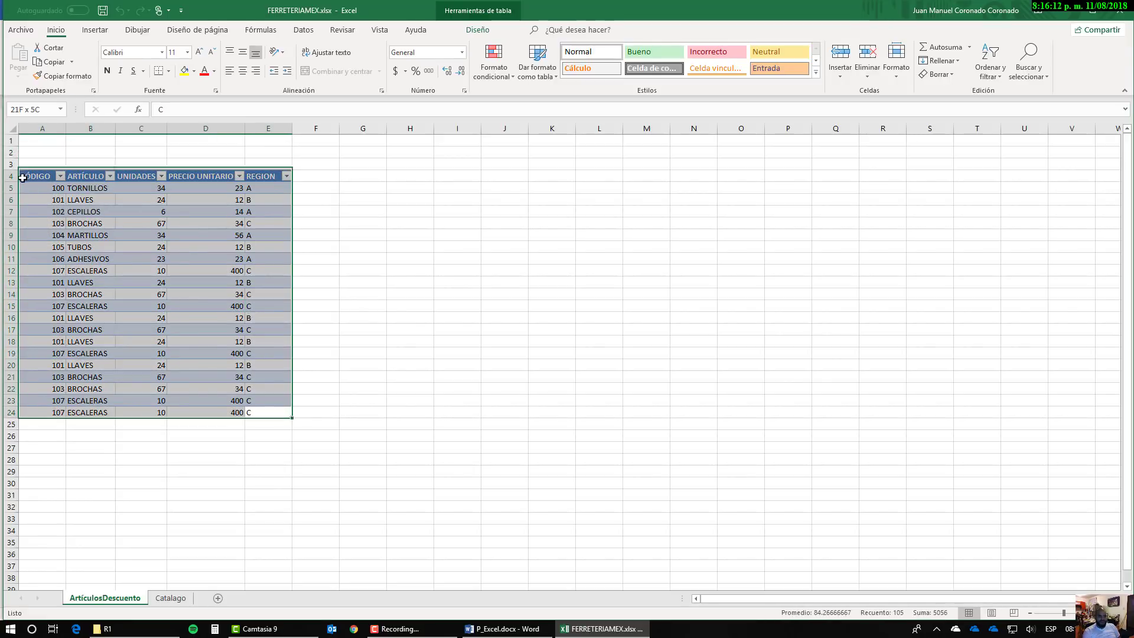
Step: Remove the duplicates from the ArticulosDescuento table, comparing only the CÓDIGO column and treating the first row as headers
left_click(86, 235)
left_click(58, 237)
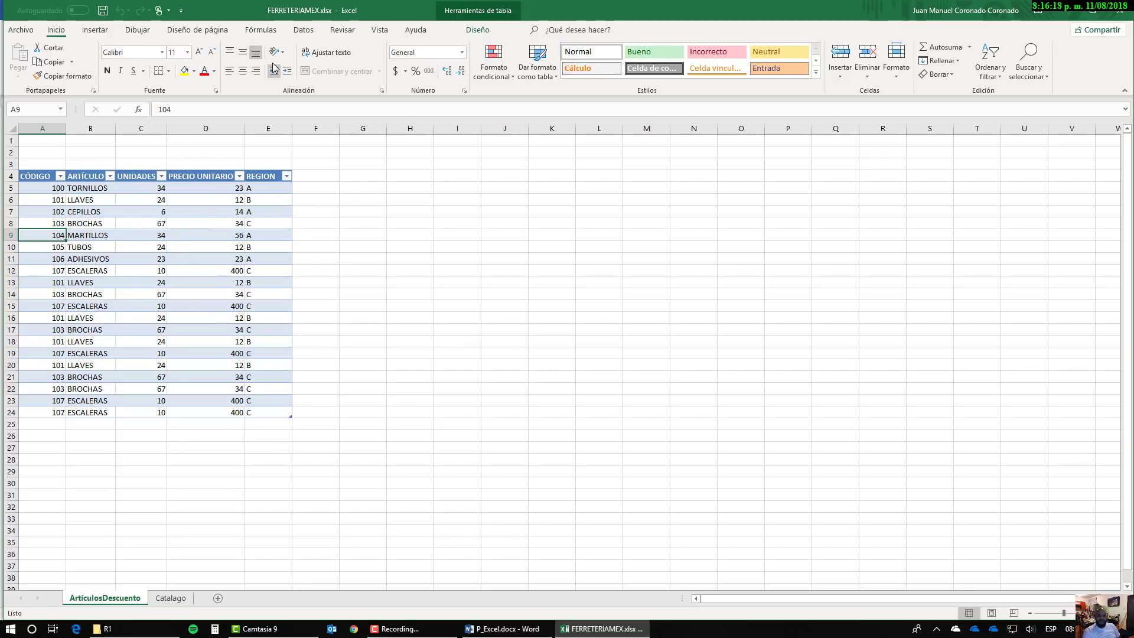
left_click(308, 36)
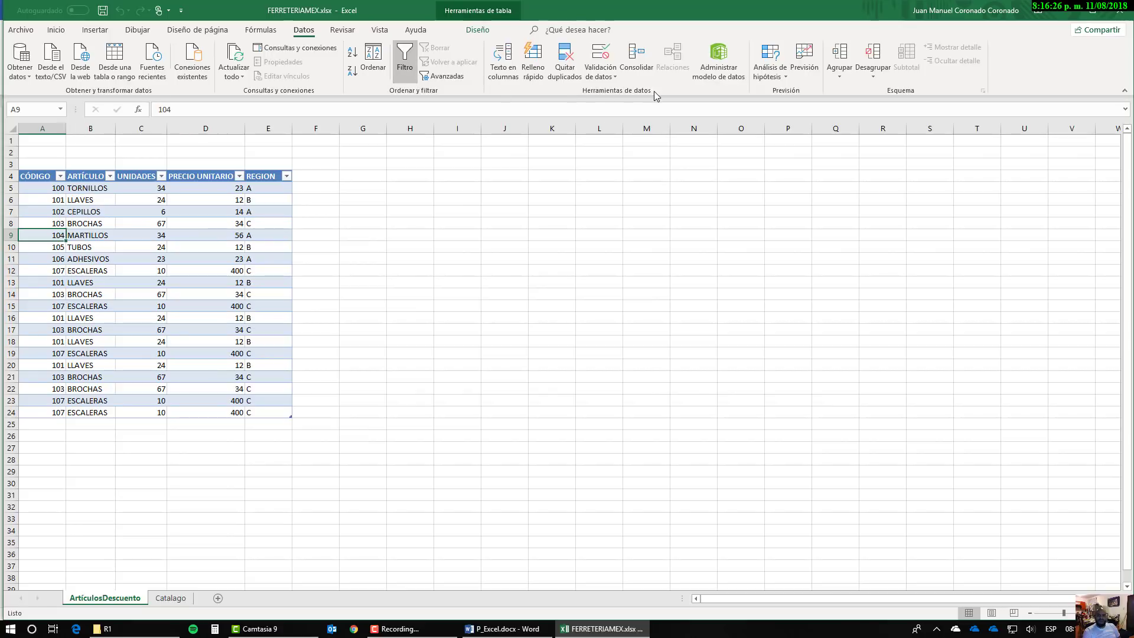
left_click(568, 66)
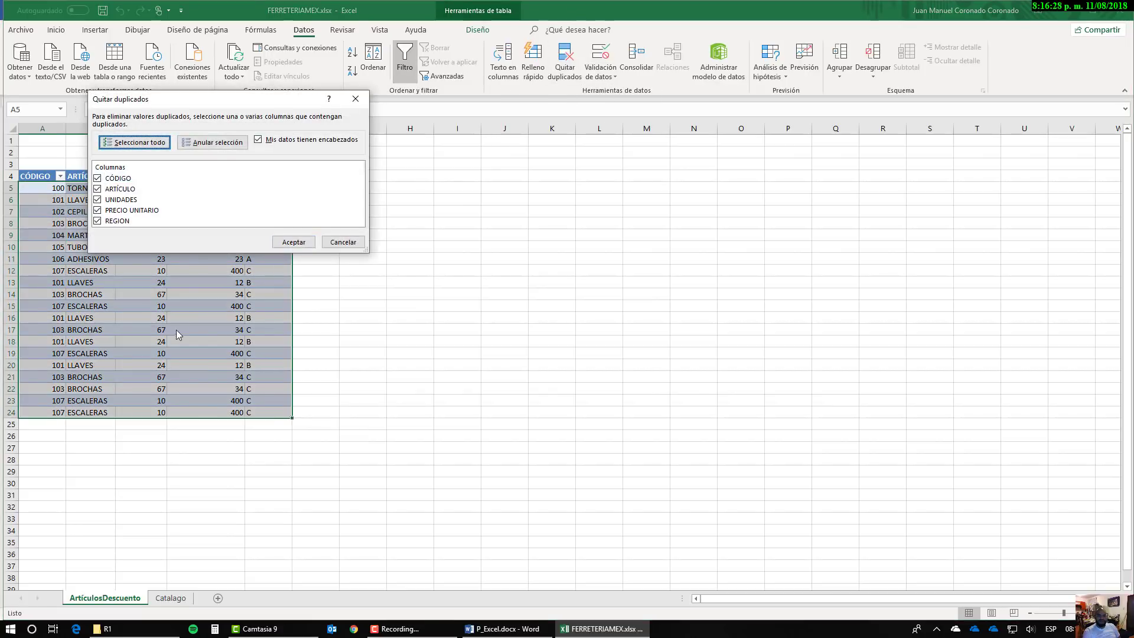
left_click_drag(184, 103, 575, 135)
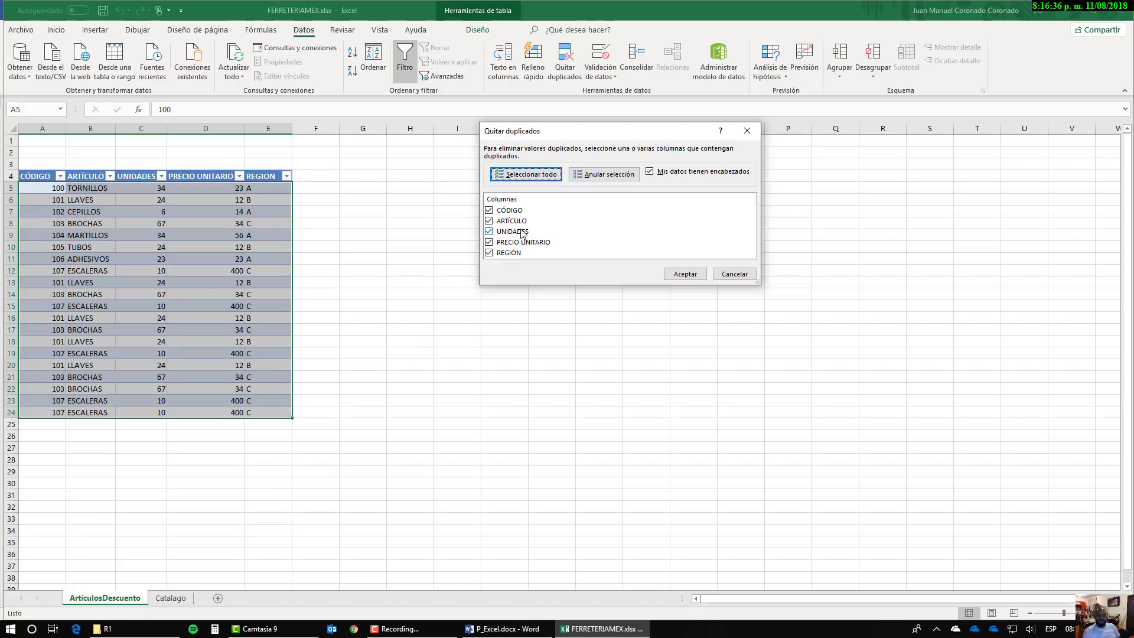
left_click(503, 628)
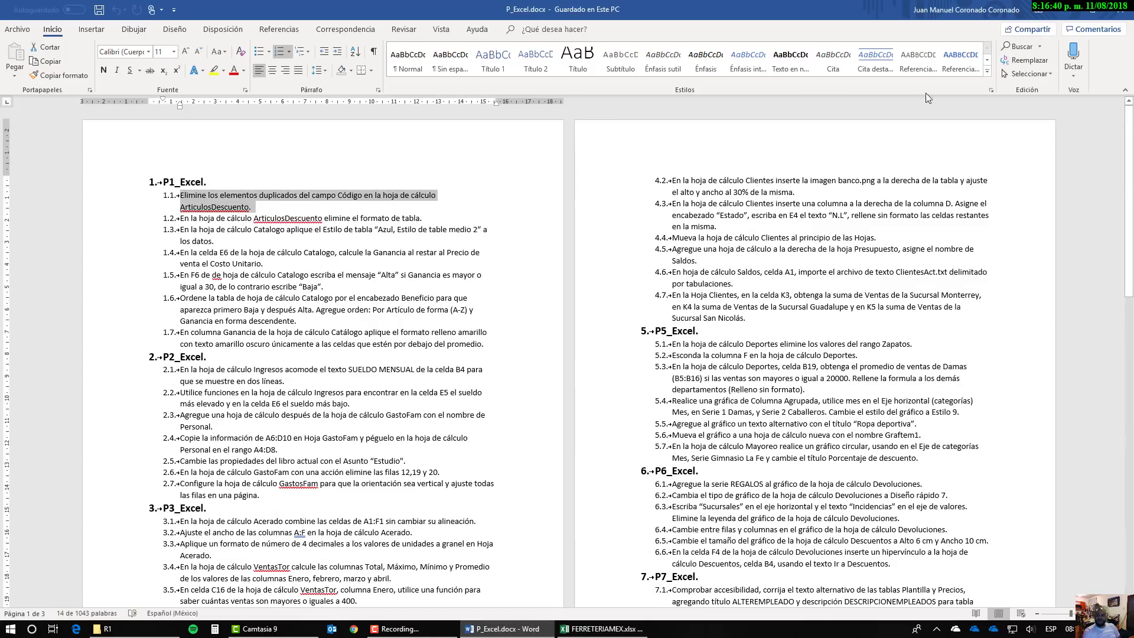
key("alt+Tab")
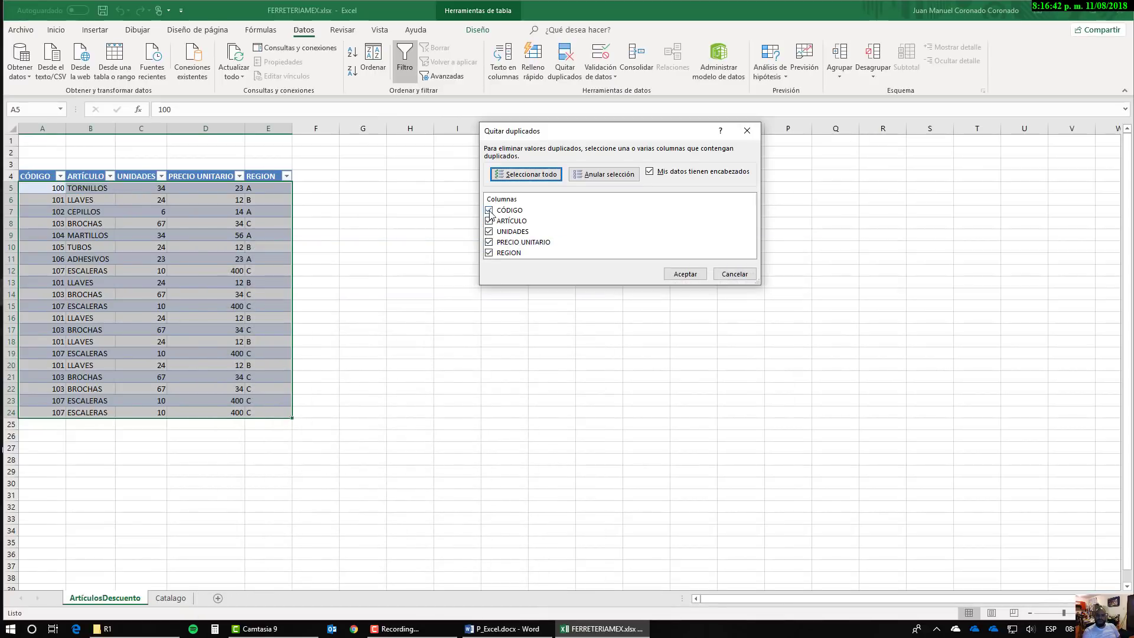
left_click(620, 180)
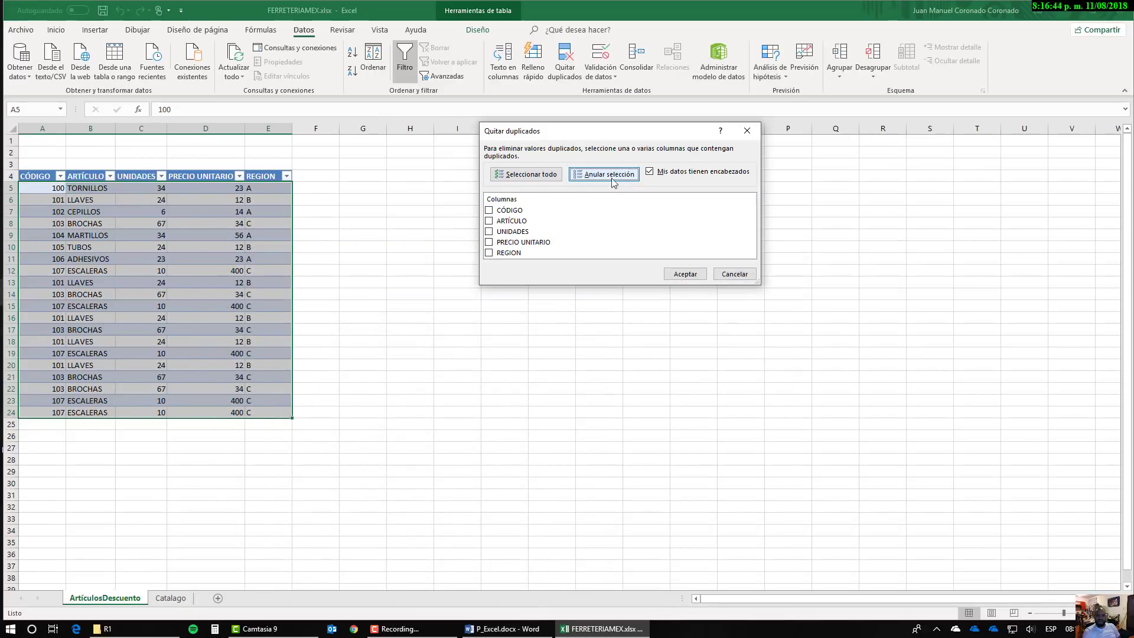
left_click(489, 211)
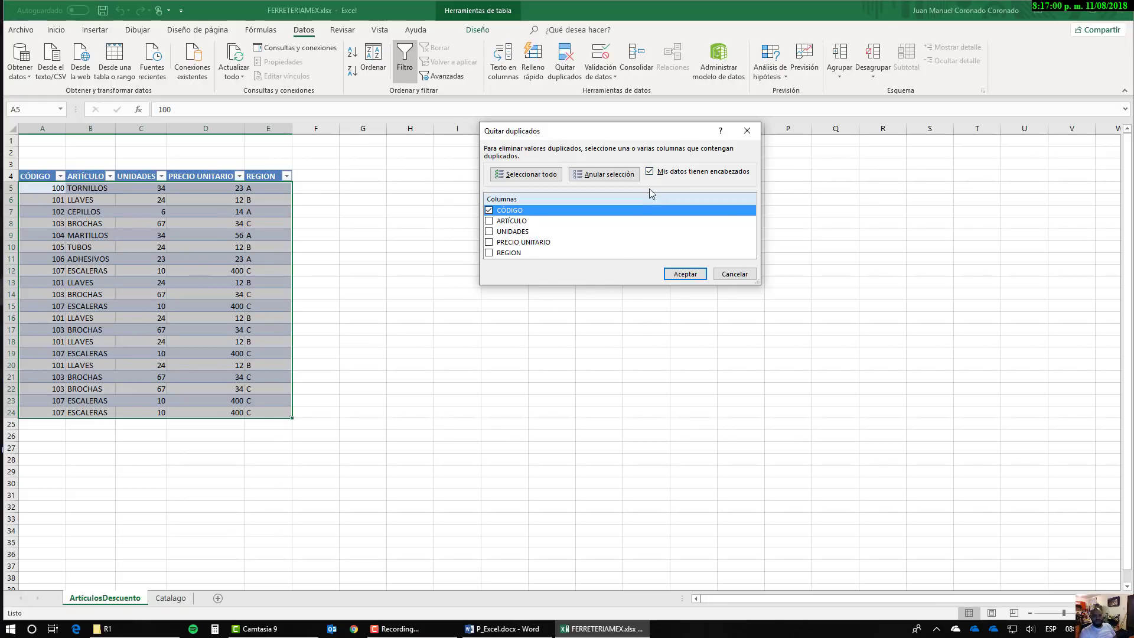
left_click(692, 274)
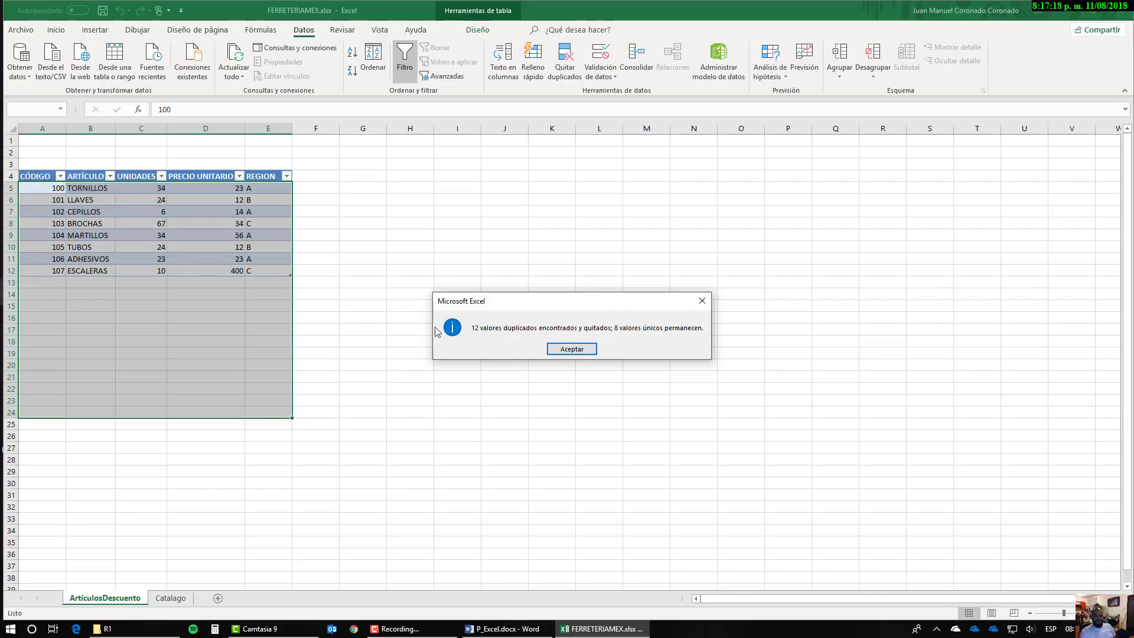
left_click(571, 349)
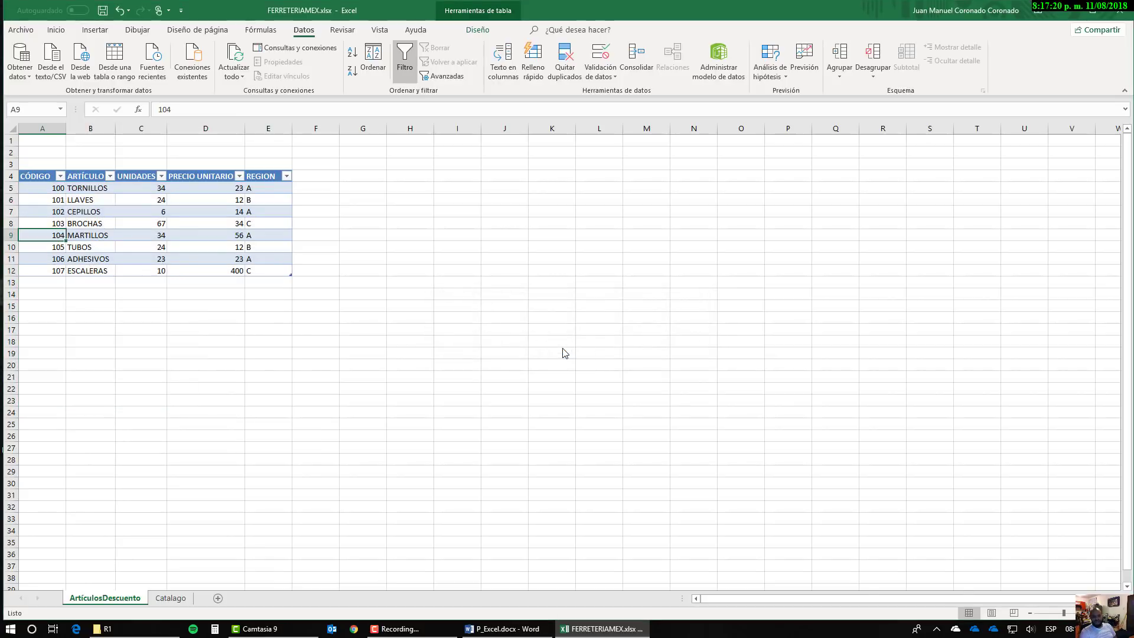
Step: Check the CÓDIGO values in A5:A12, and read task 1.2 in the Word document P_Excel.docx before returning to the Excel workbook
left_click_drag(45, 272, 37, 189)
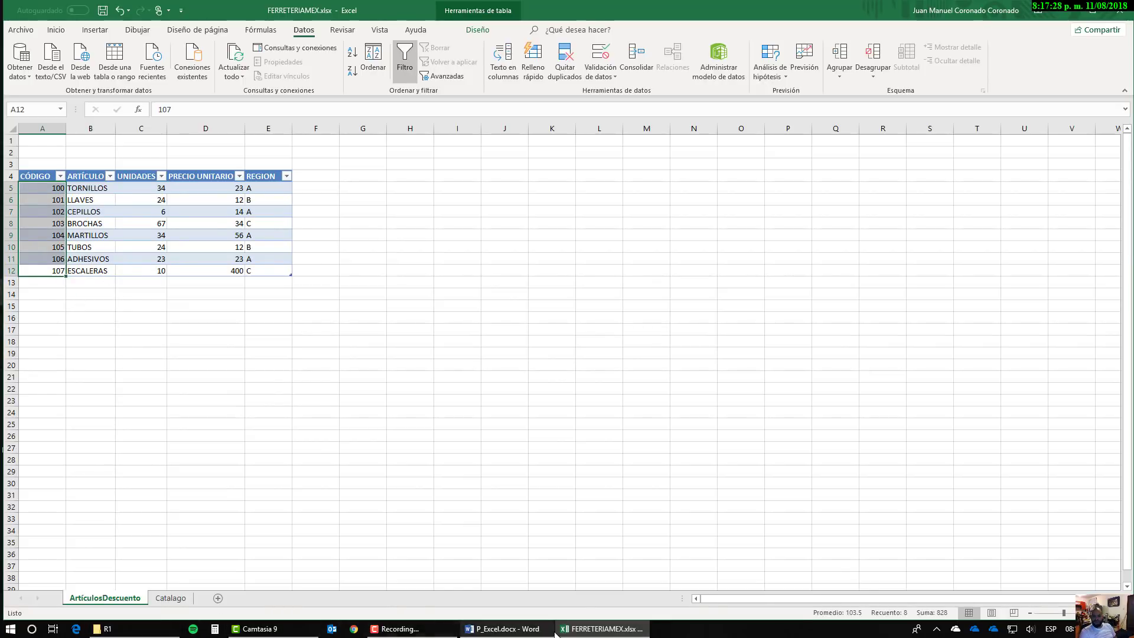
left_click(505, 629)
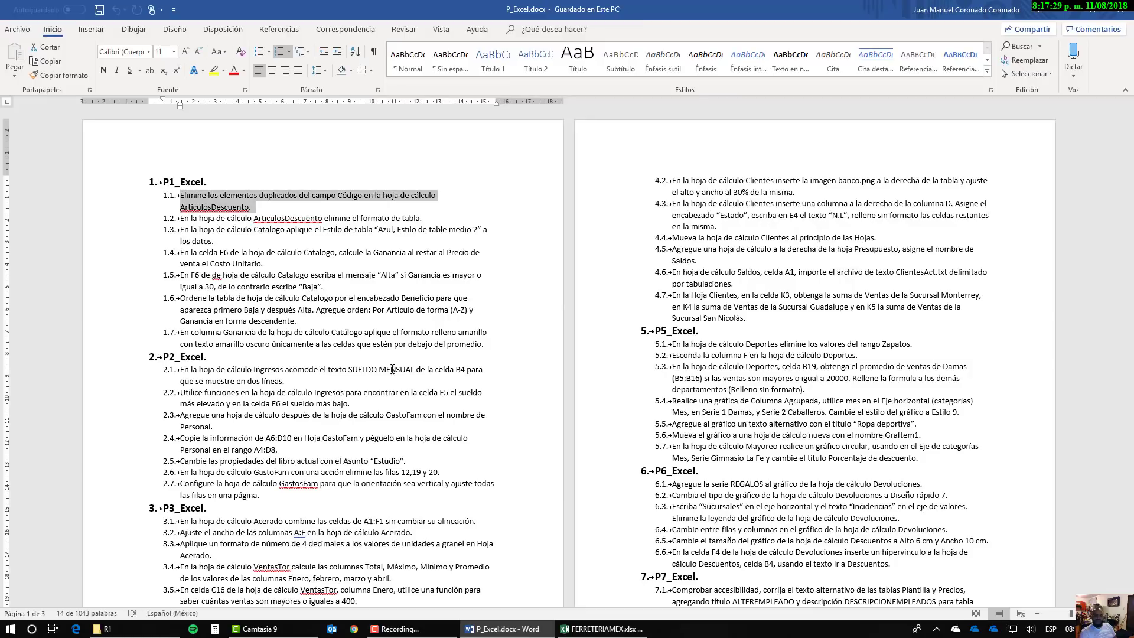
triple_click(212, 218)
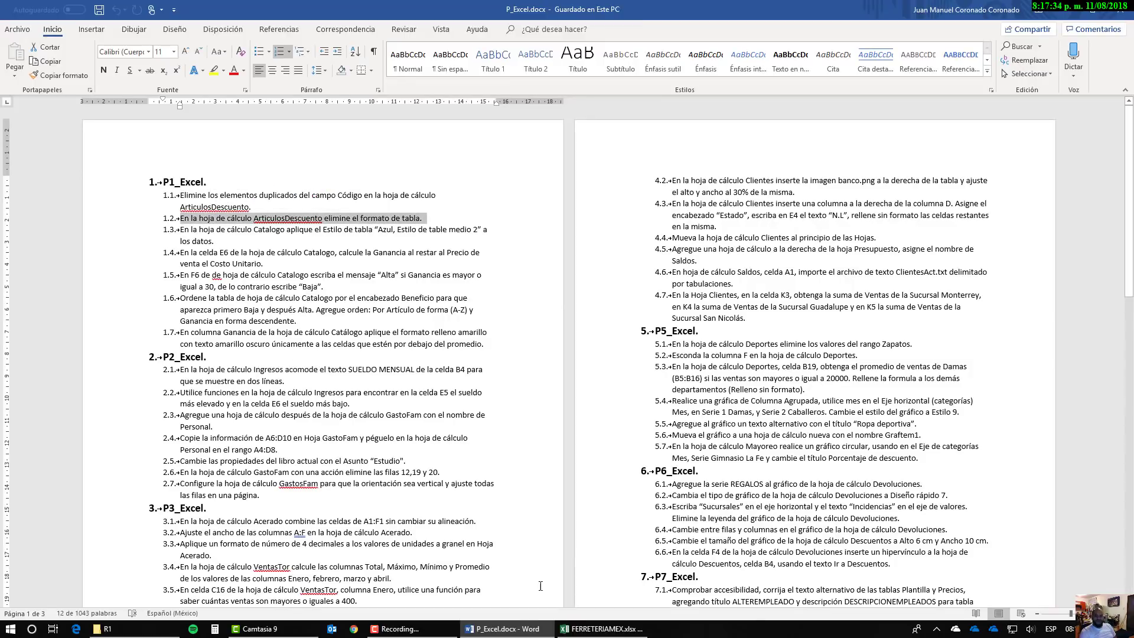
left_click(601, 629)
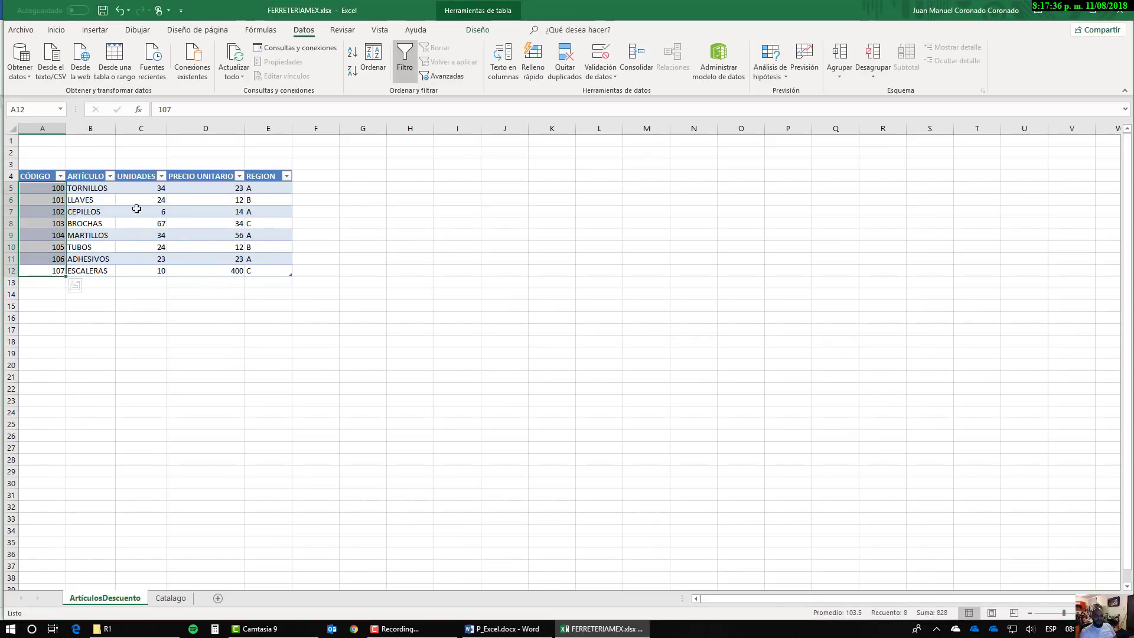
Step: Examine the extent of the ArticulosDescuento table by selecting it by its name Tabla4 and selecting A4:E12 with its headers
left_click(172, 228)
left_click(120, 215)
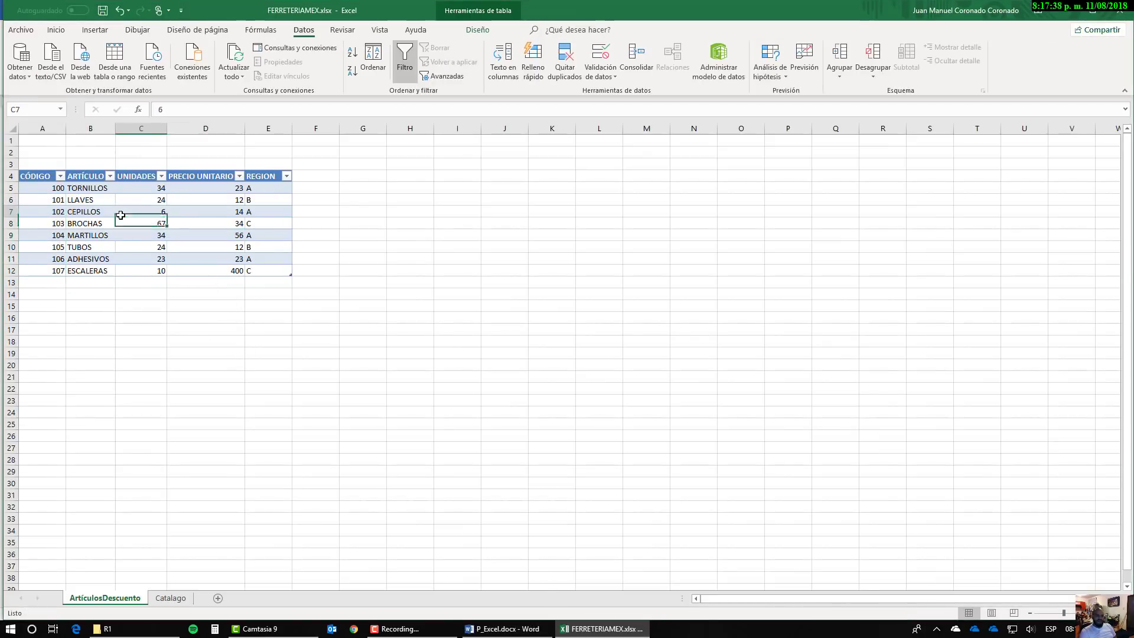
left_click(56, 30)
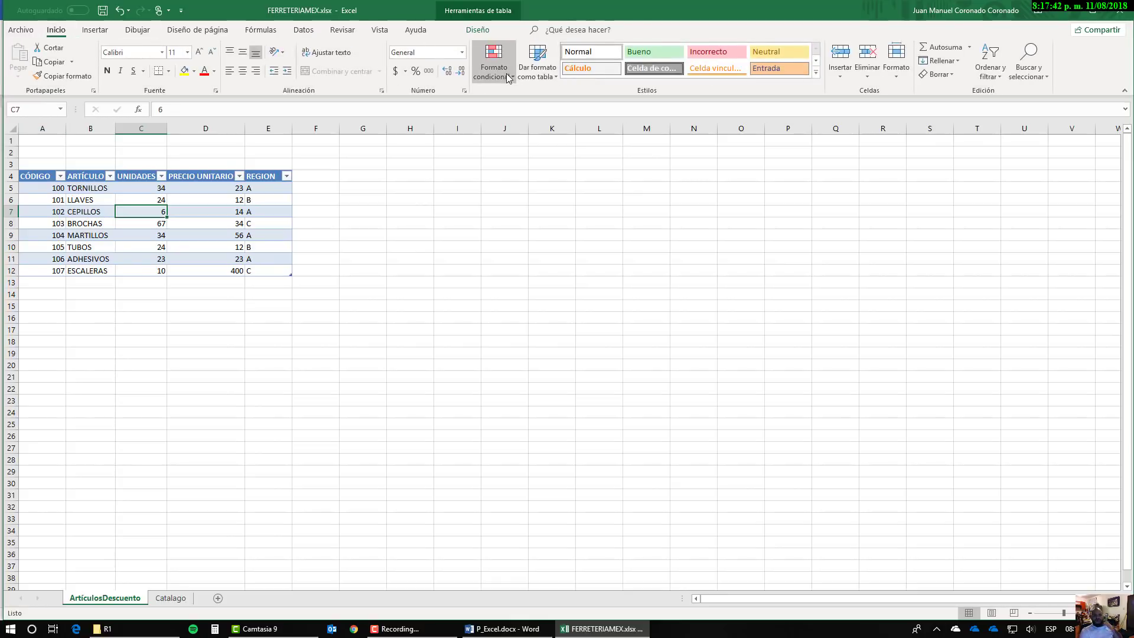
left_click(191, 235)
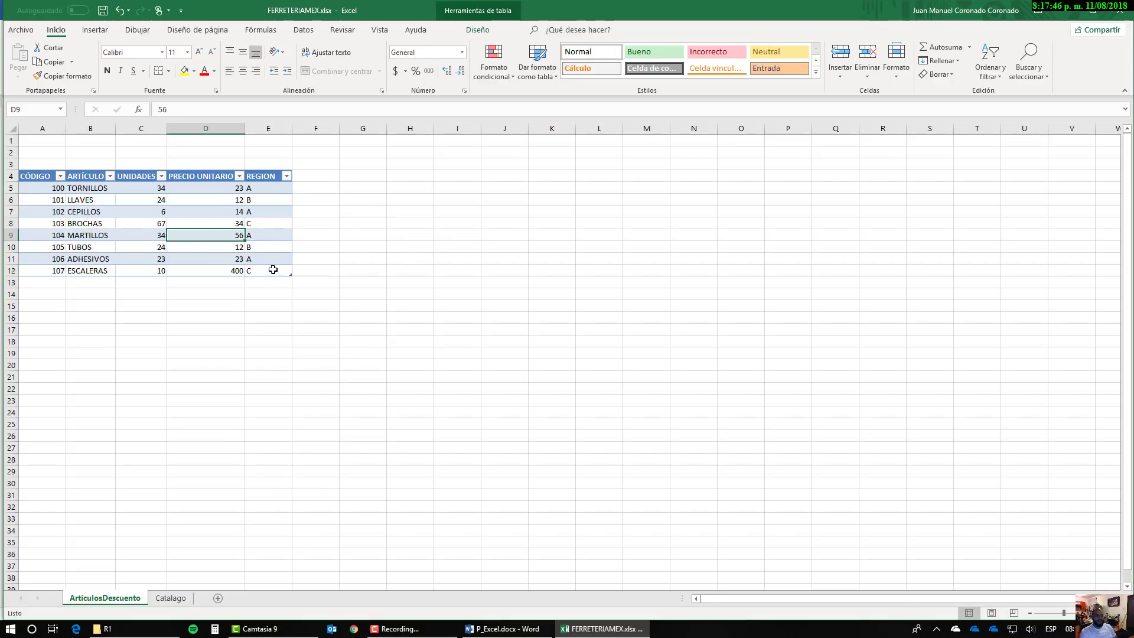
left_click_drag(273, 270, 40, 176)
left_click(78, 211)
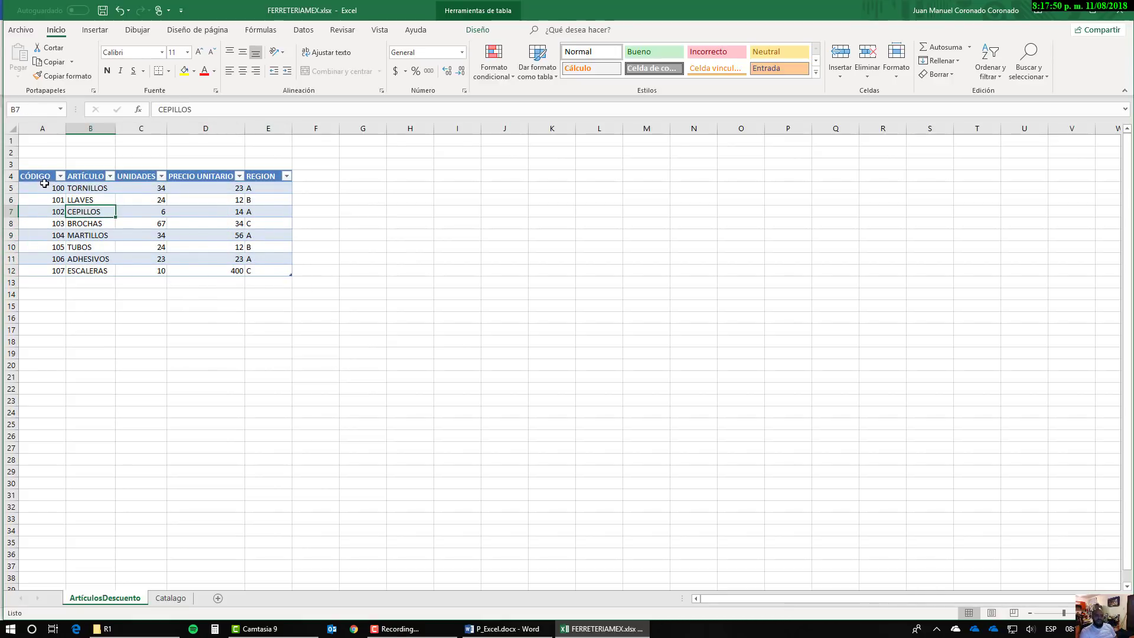
left_click(61, 109)
left_click(26, 121)
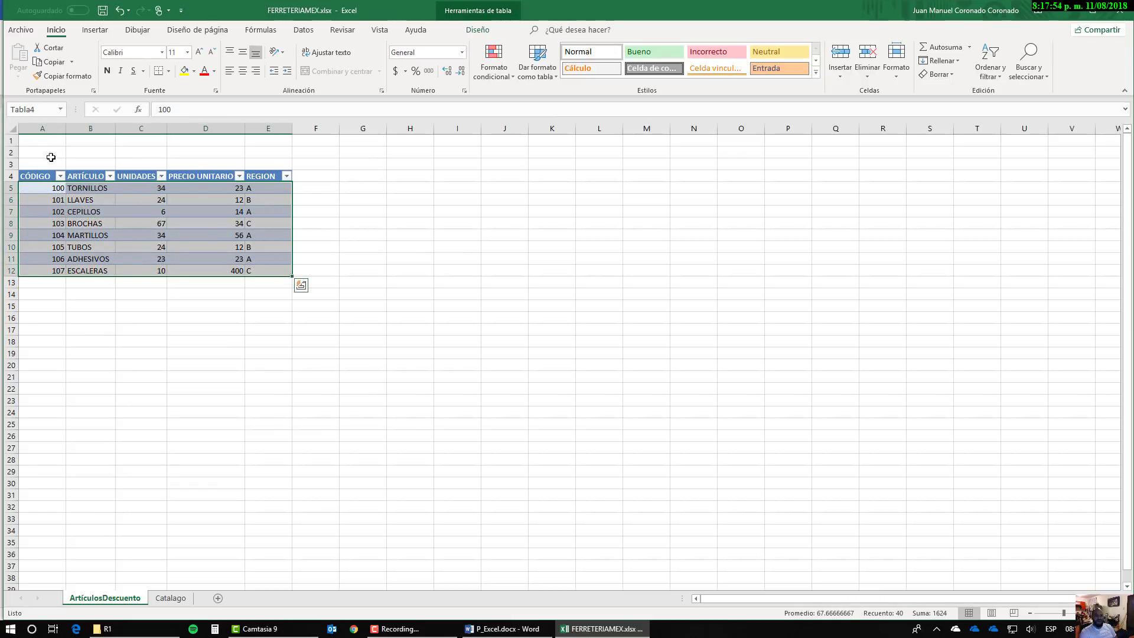
left_click(277, 271)
left_click_drag(272, 270, 27, 176)
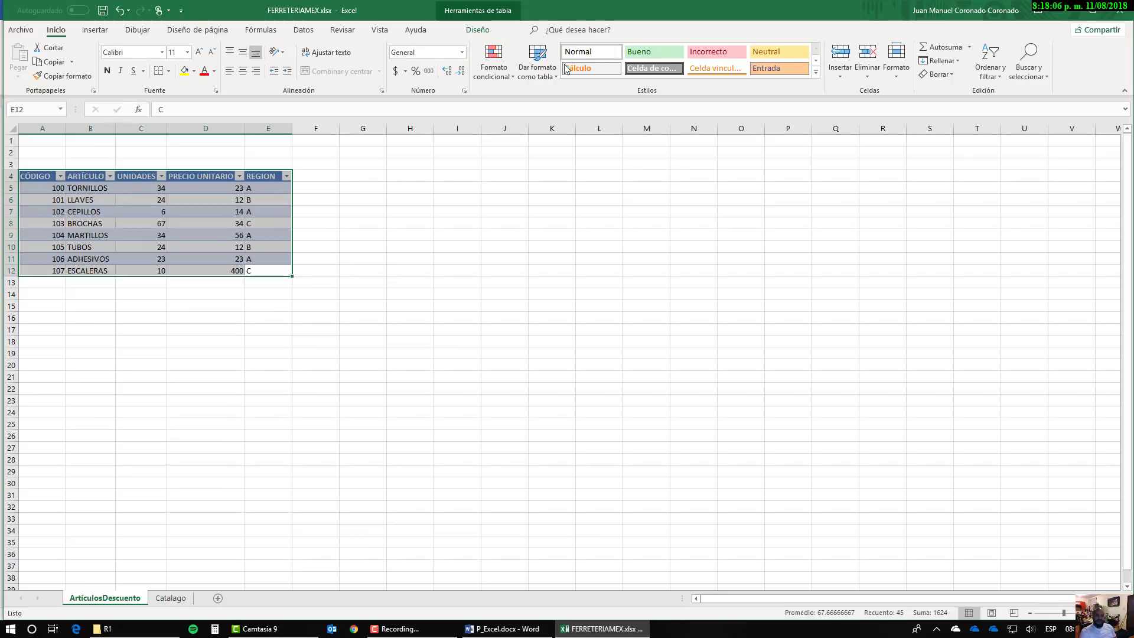
left_click(264, 212)
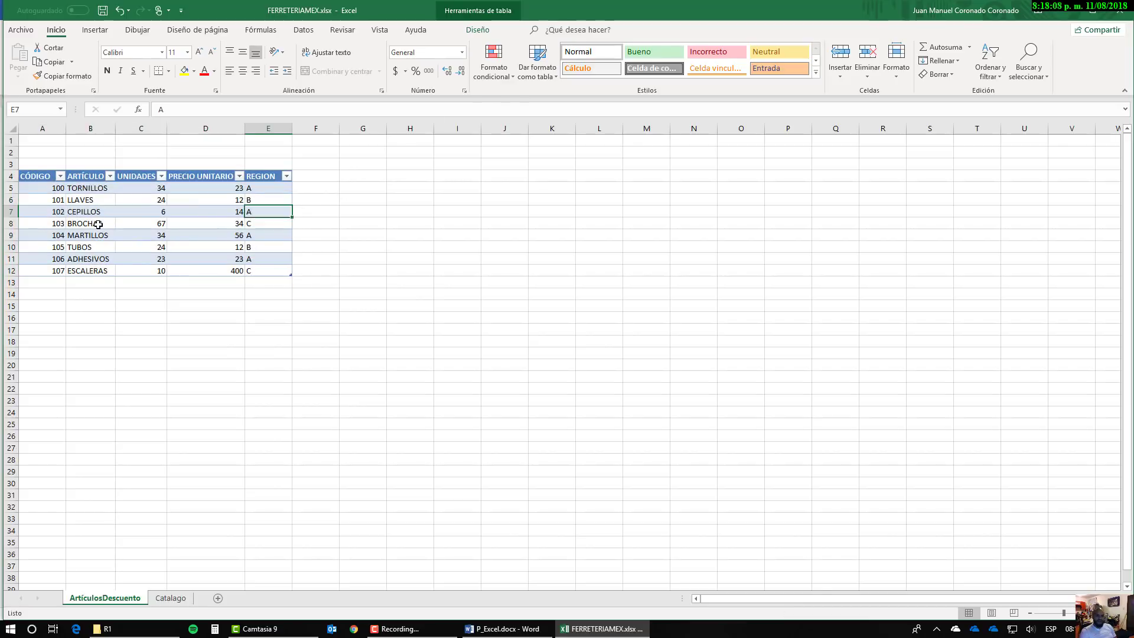
Step: Try converting the ArticulosDescuento table to a normal range, and undo the conversion
left_click(98, 224)
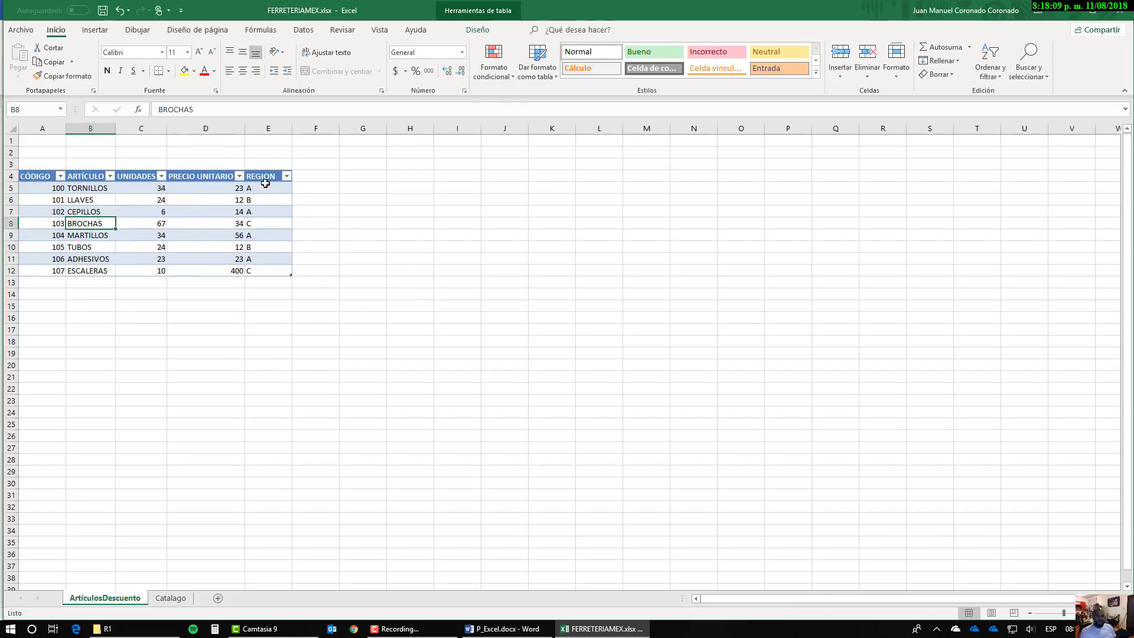
left_click(479, 30)
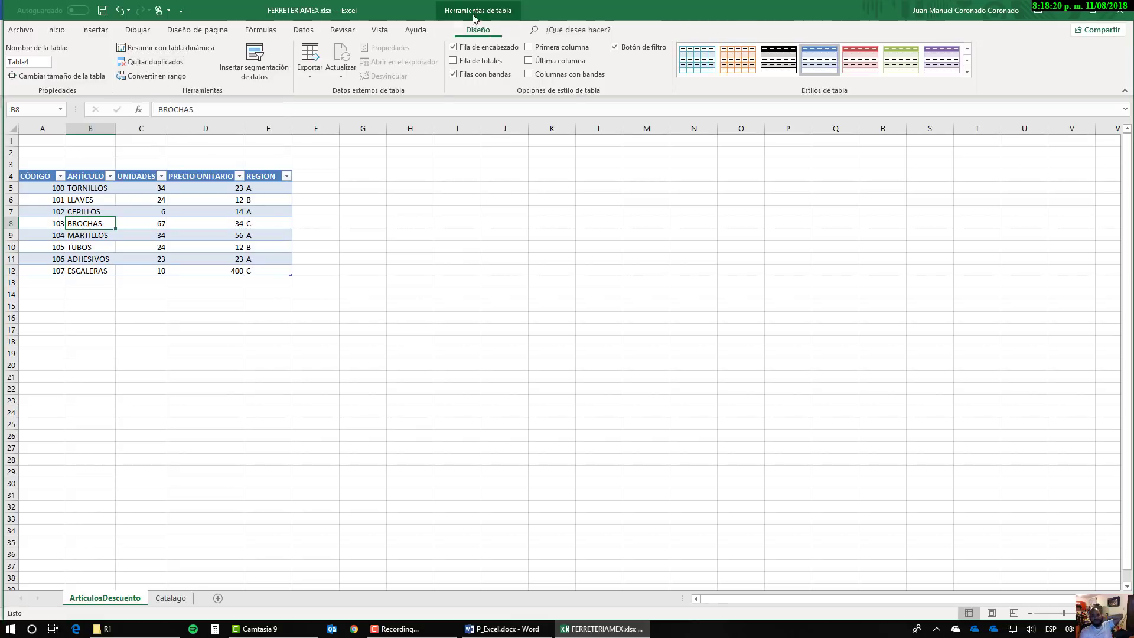
left_click(181, 81)
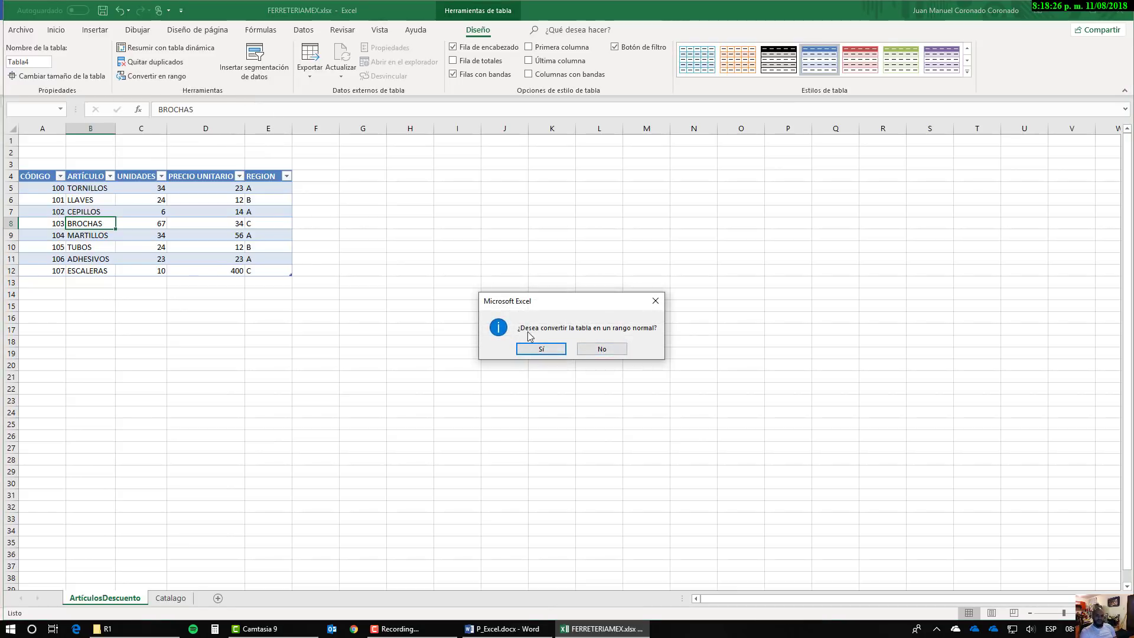
left_click(555, 351)
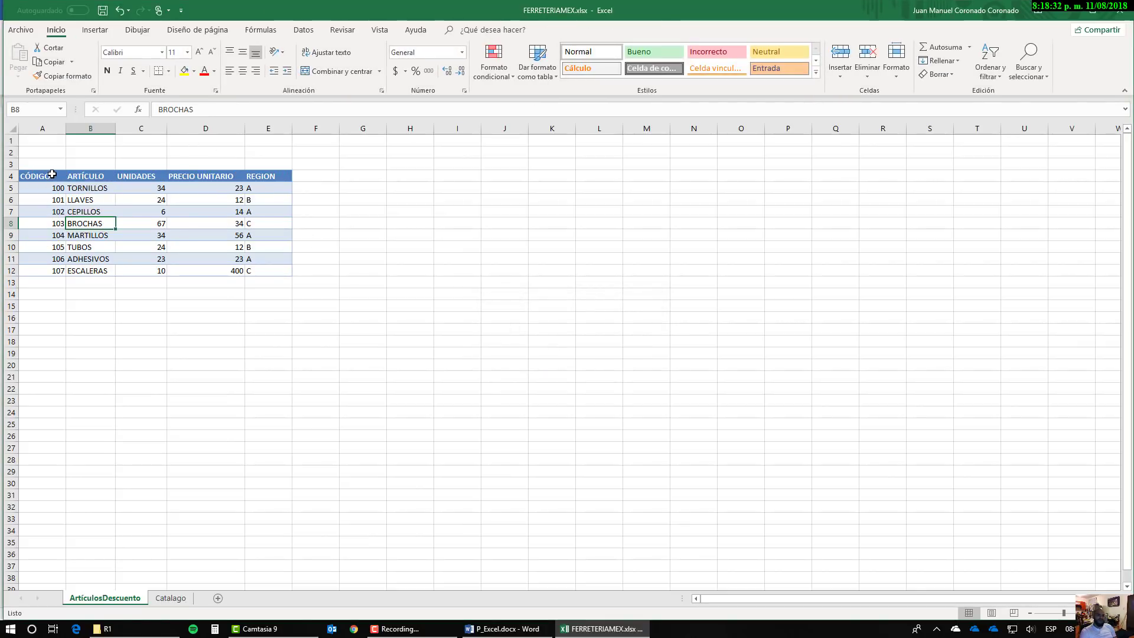
key("ctrl+z")
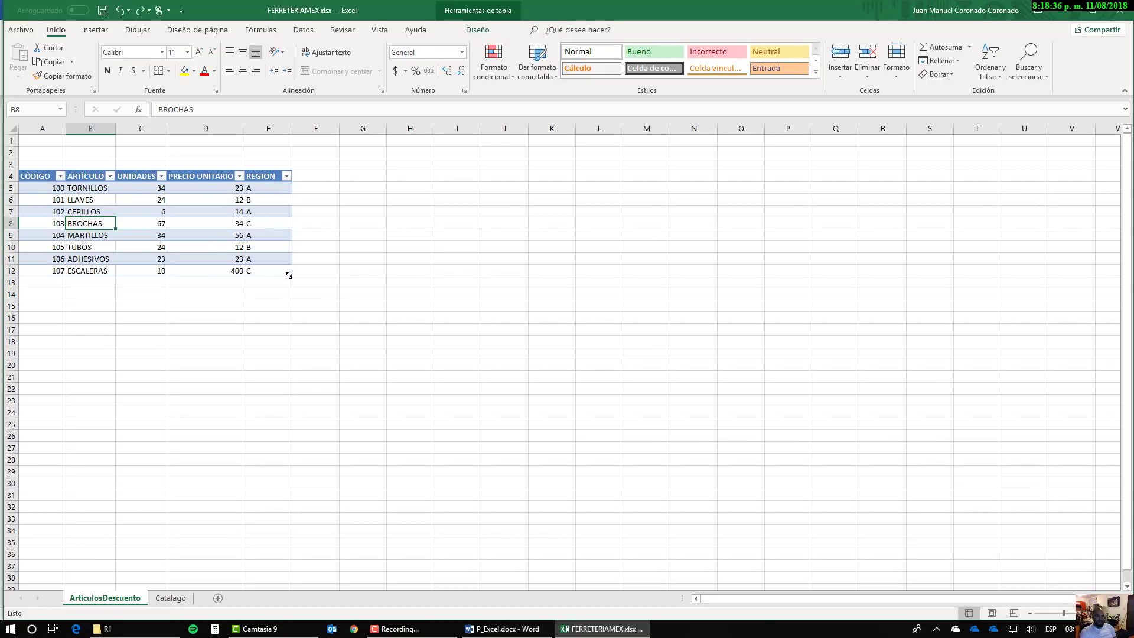
Step: Shrink the table to leave out the REGION column, check the cells of that column, and extend the table back to column E
left_click_drag(260, 272, 239, 272)
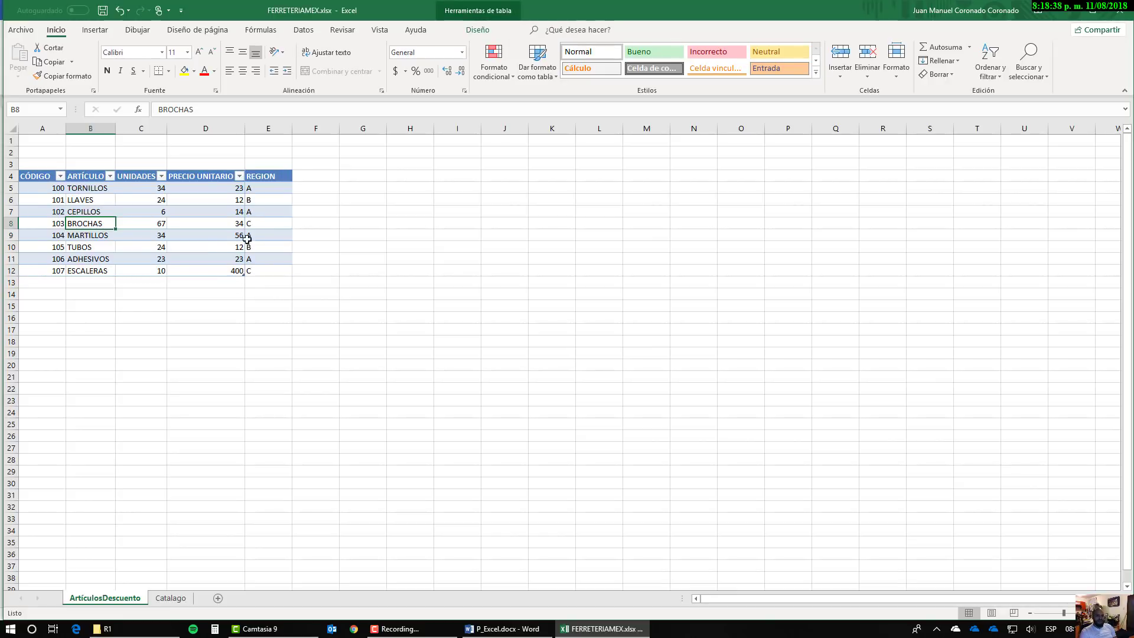
left_click(266, 178)
left_click(270, 187)
left_click(270, 210)
left_click(269, 223)
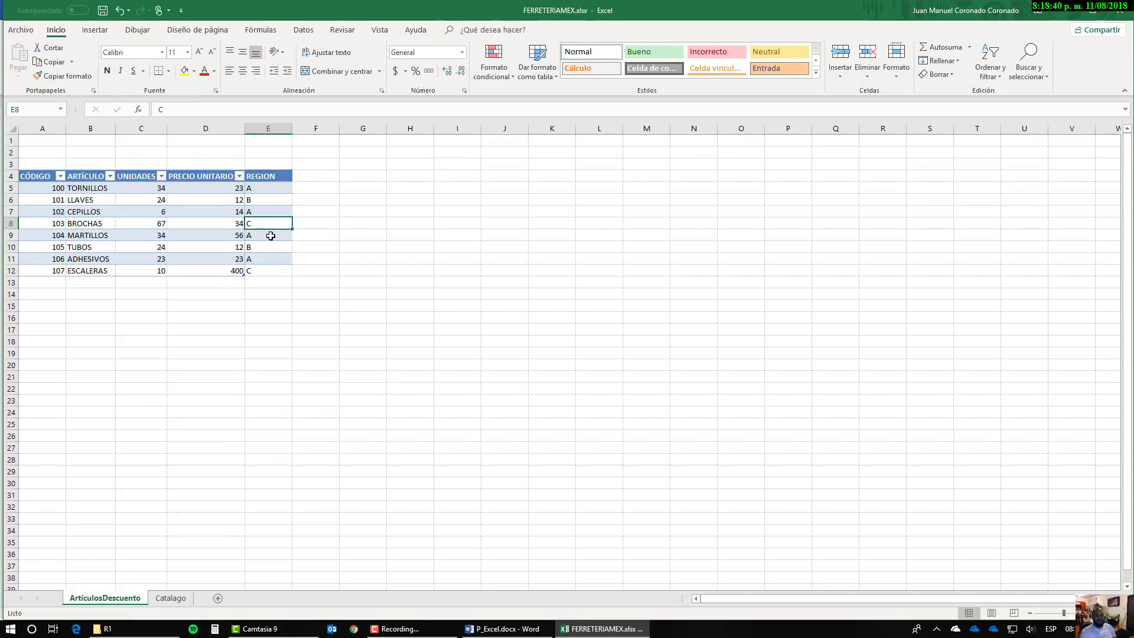
left_click(247, 270)
key("Up")
key("Up")
key("Up")
key("Up")
key("Up")
key("Up")
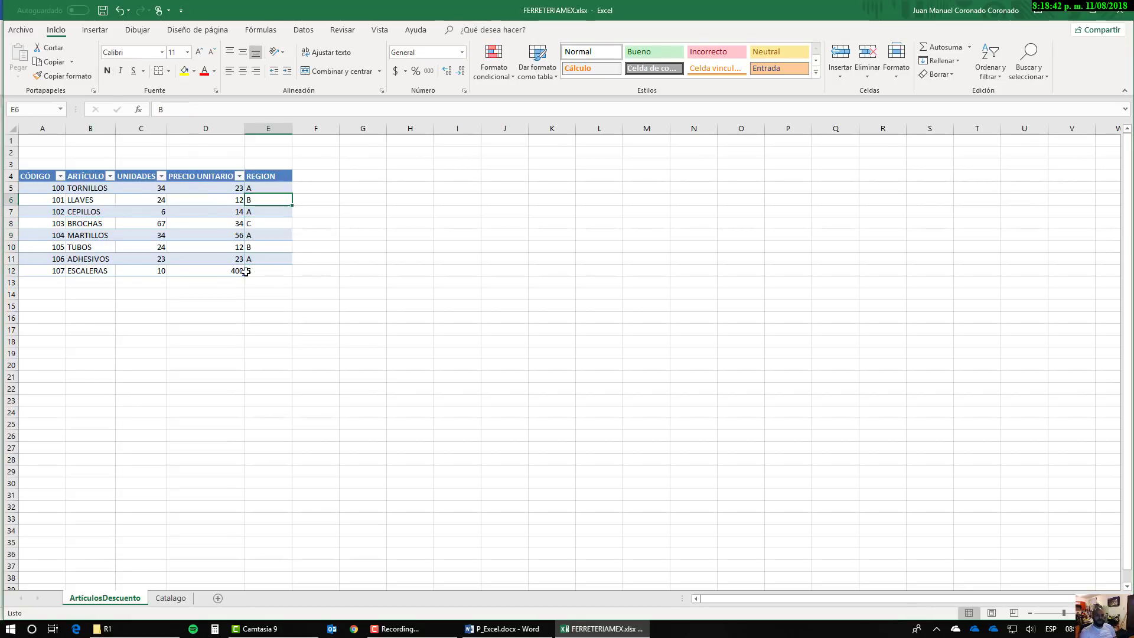
left_click_drag(267, 277, 292, 276)
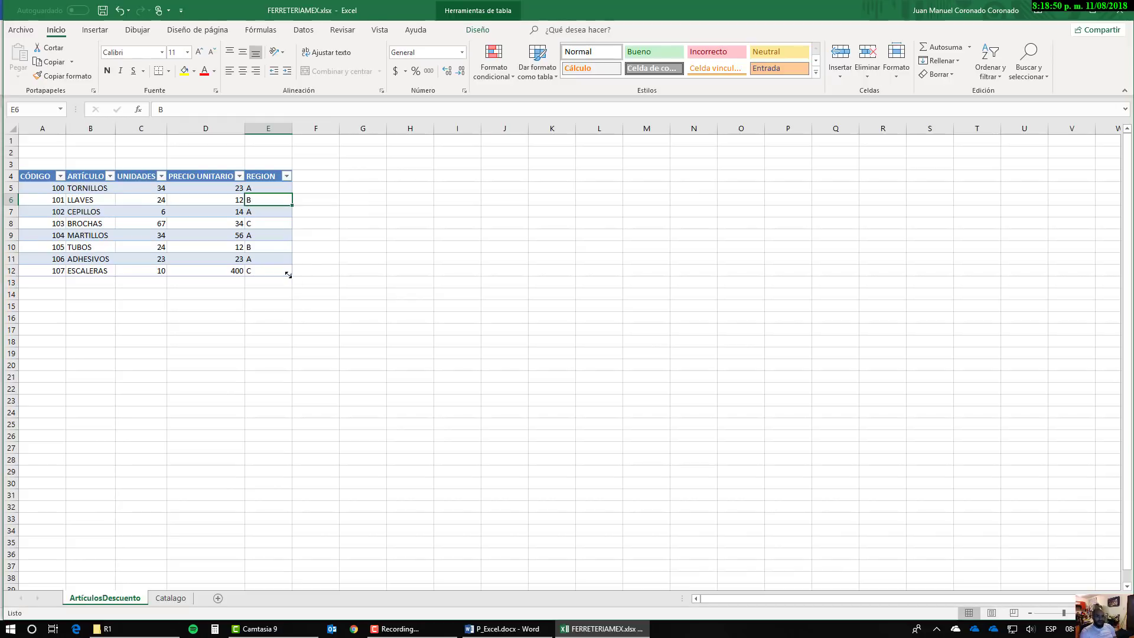
Step: Exclude the REGION column from the table again, compare cells in columns D and E, and restore the table to column E
mouse_move(233, 251)
left_mouse_down()
mouse_move(59, 254)
mouse_move(33, 189)
mouse_move(270, 243)
mouse_move(257, 258)
mouse_move(226, 259)
left_mouse_up()
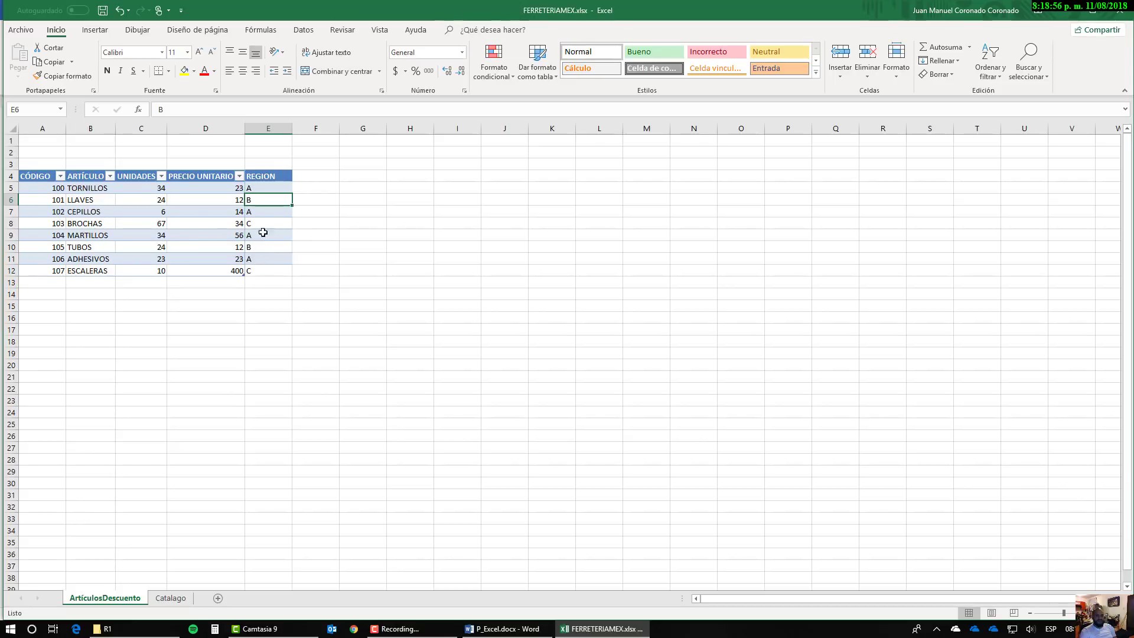
left_click(206, 199)
left_click(257, 190)
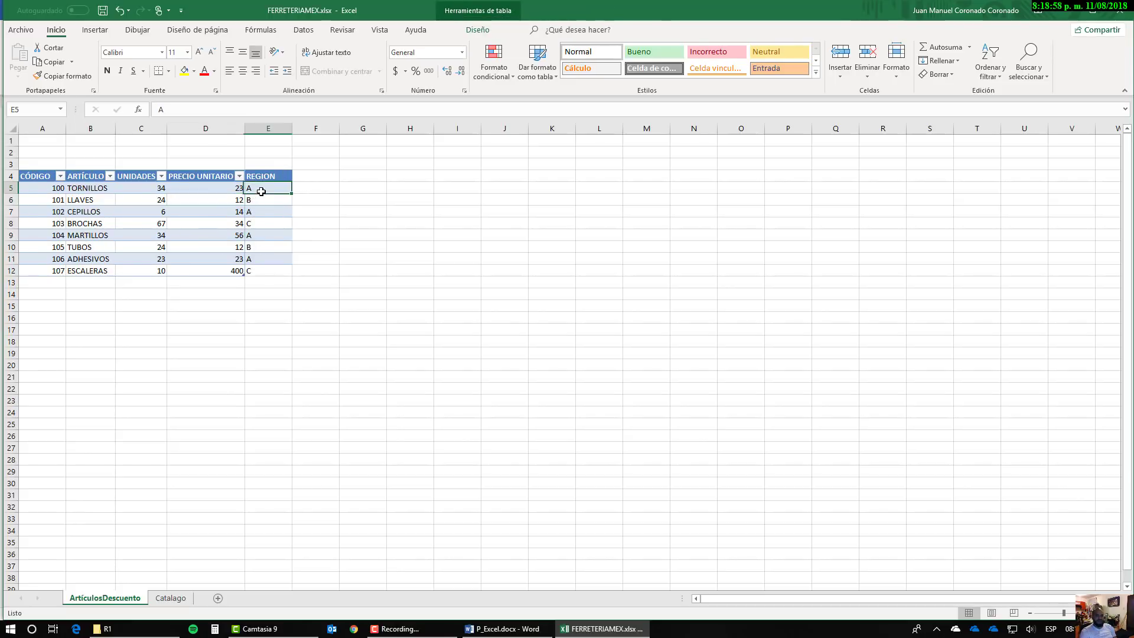
left_click(194, 191)
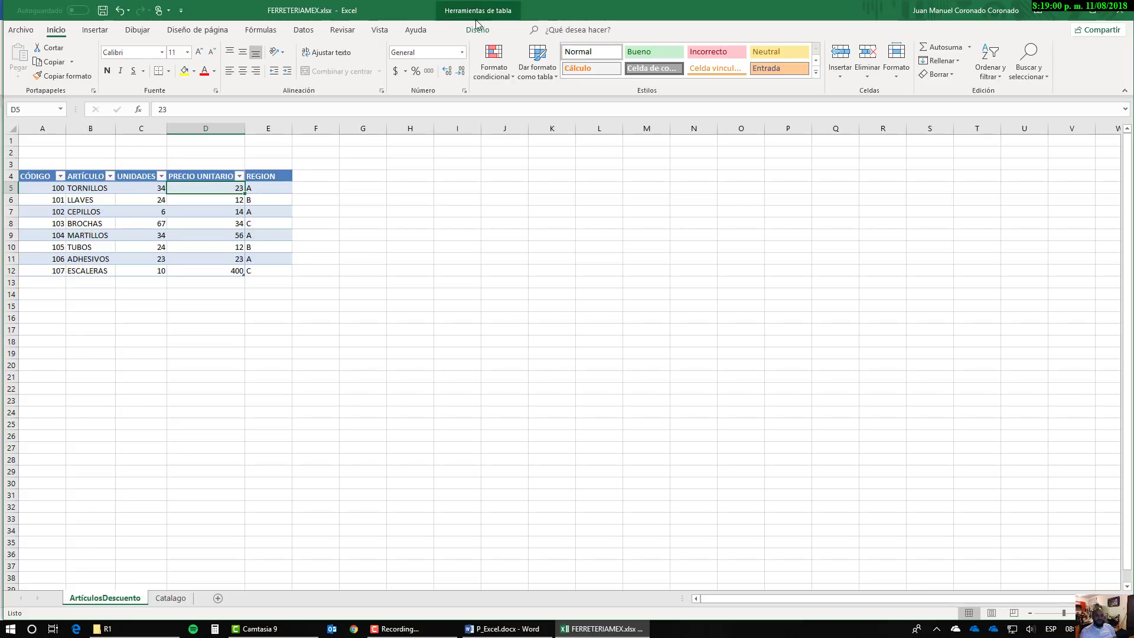
left_click(269, 197)
left_click(222, 201)
left_click(251, 201)
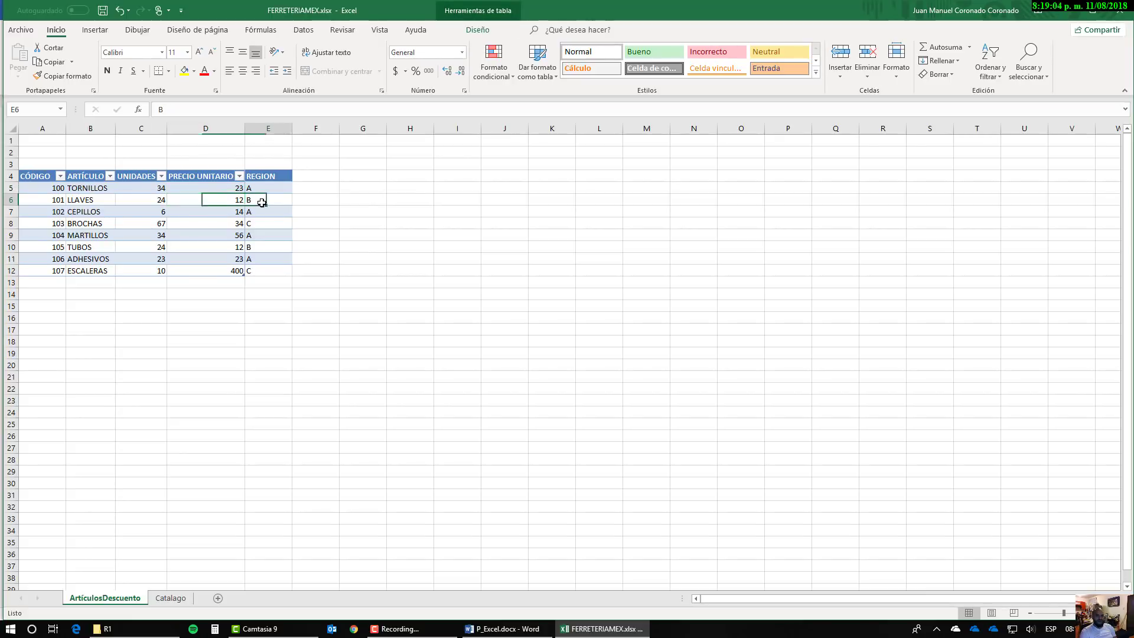
left_click_drag(243, 276, 278, 275)
Step: Convert the ArticulosDescuento table to a normal range, keeping its data
left_click(259, 237)
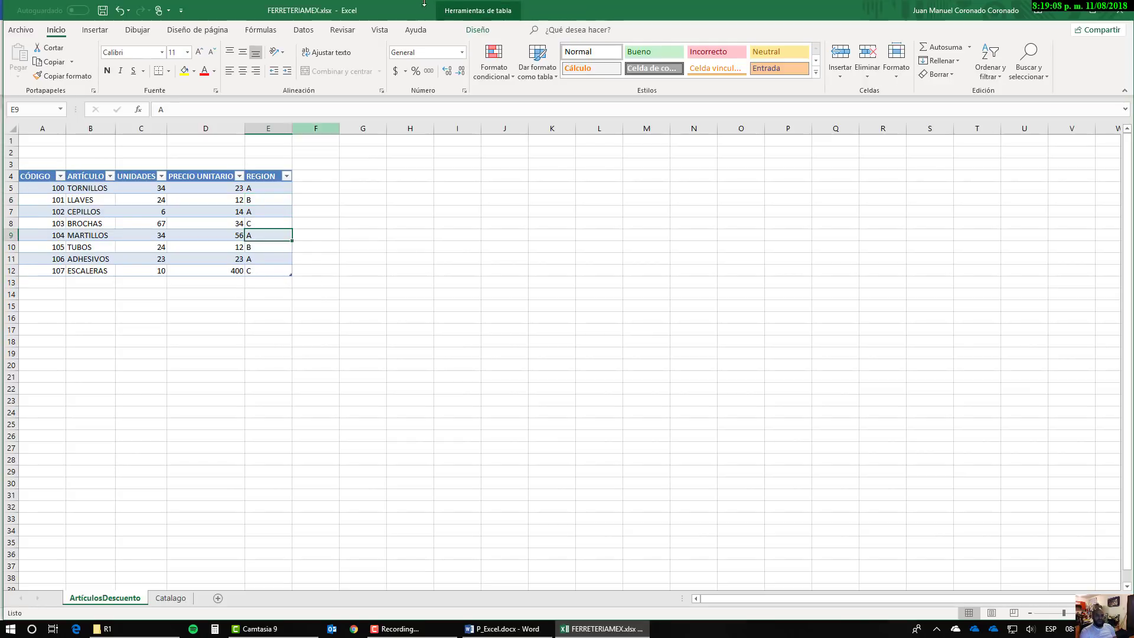
left_click(478, 29)
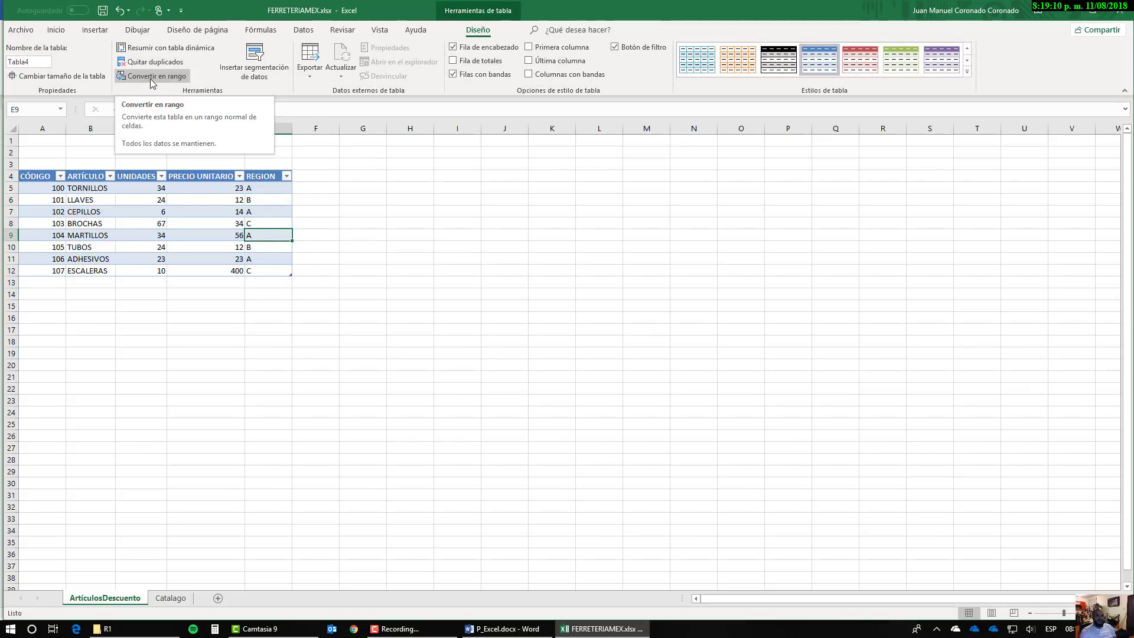
left_click(152, 78)
left_click(552, 351)
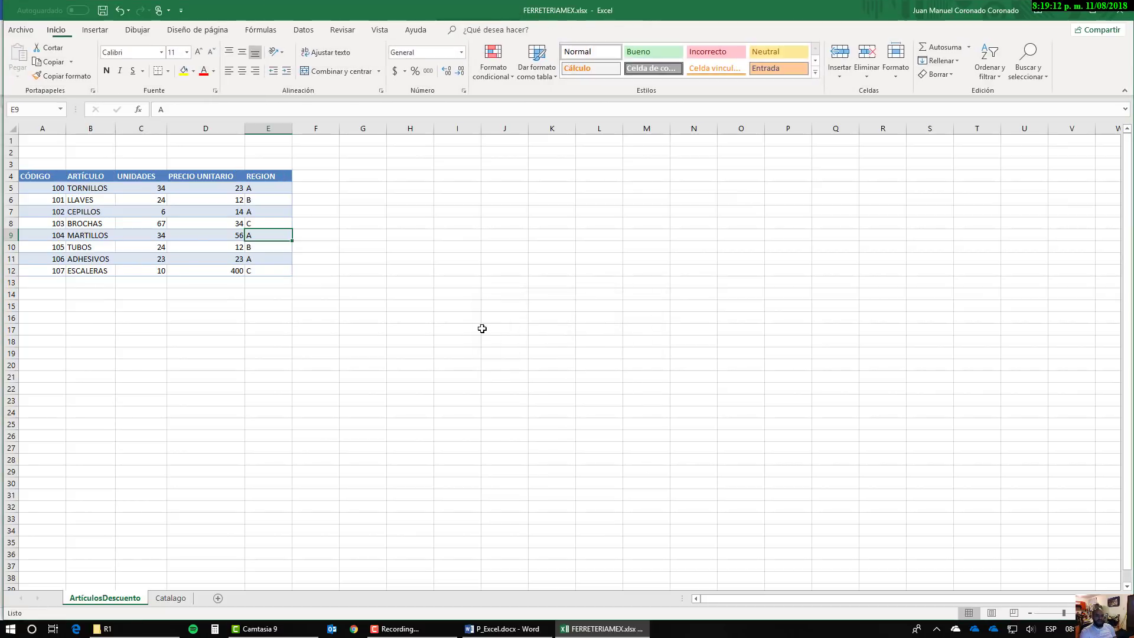
left_click(55, 223)
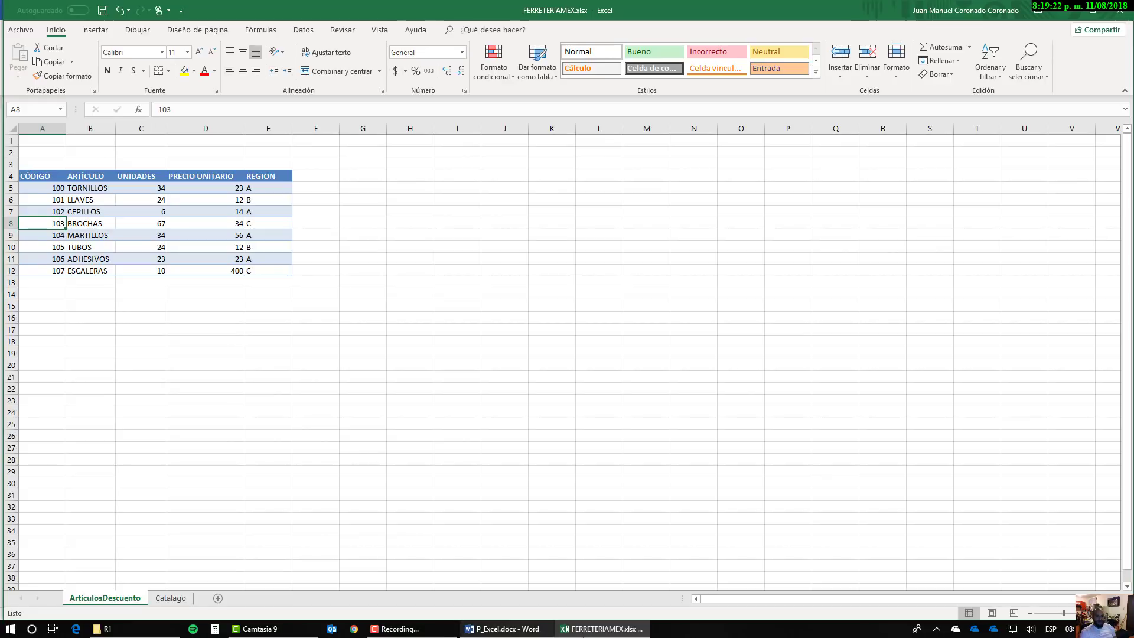
Step: Read task 1.3 in the Word document P_Excel.docx and show the Catalago sheet of the Excel workbook FERRETERIAMEX.xlsx
left_click(601, 629)
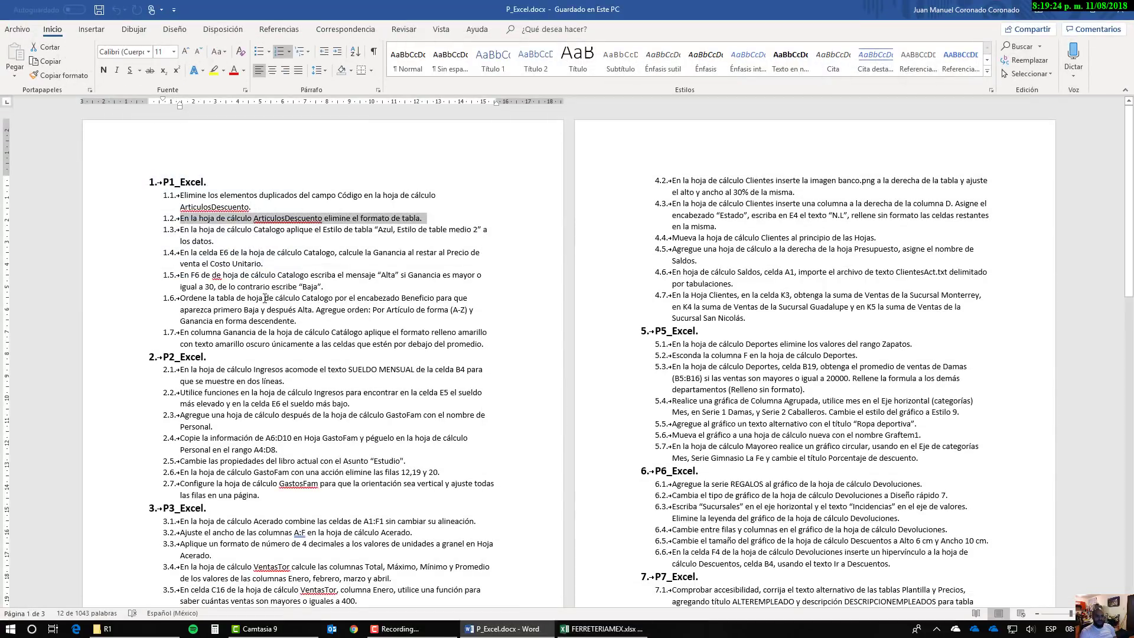
triple_click(209, 238)
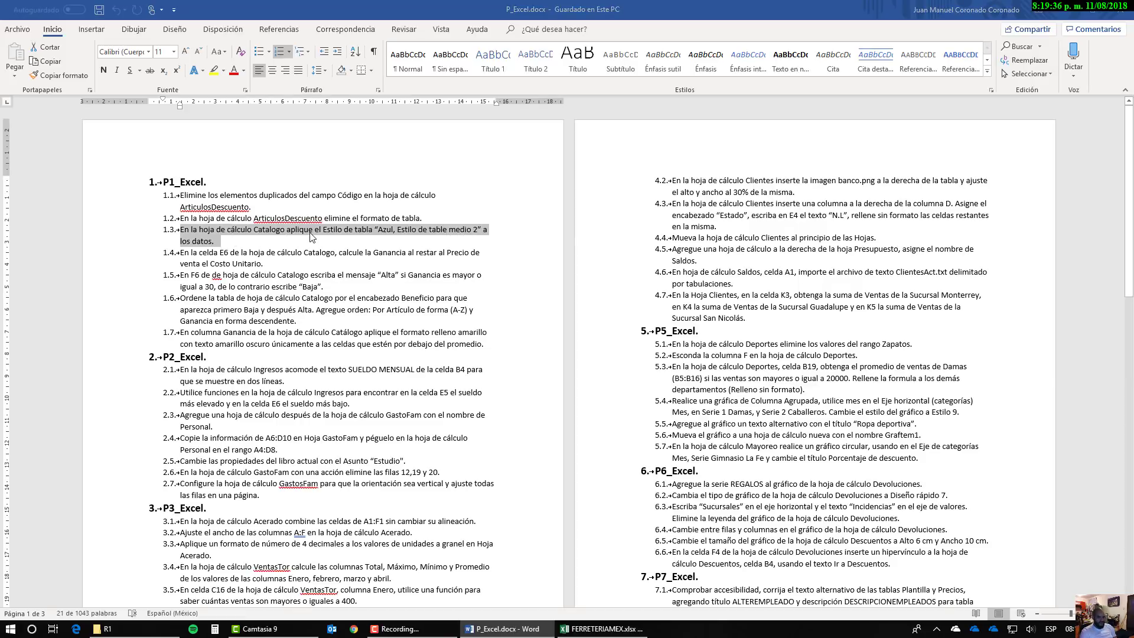
key("alt+Tab")
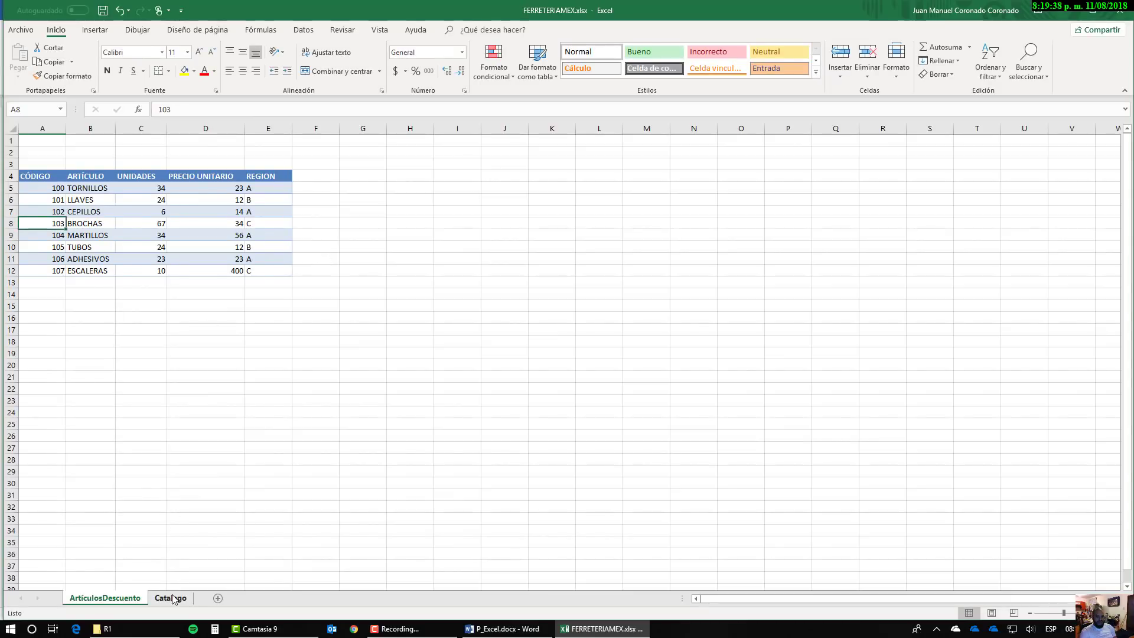
left_click(170, 597)
Step: Select the Catalago data range A5:F19, including the Ganancia and Beneficio columns
left_click(242, 330)
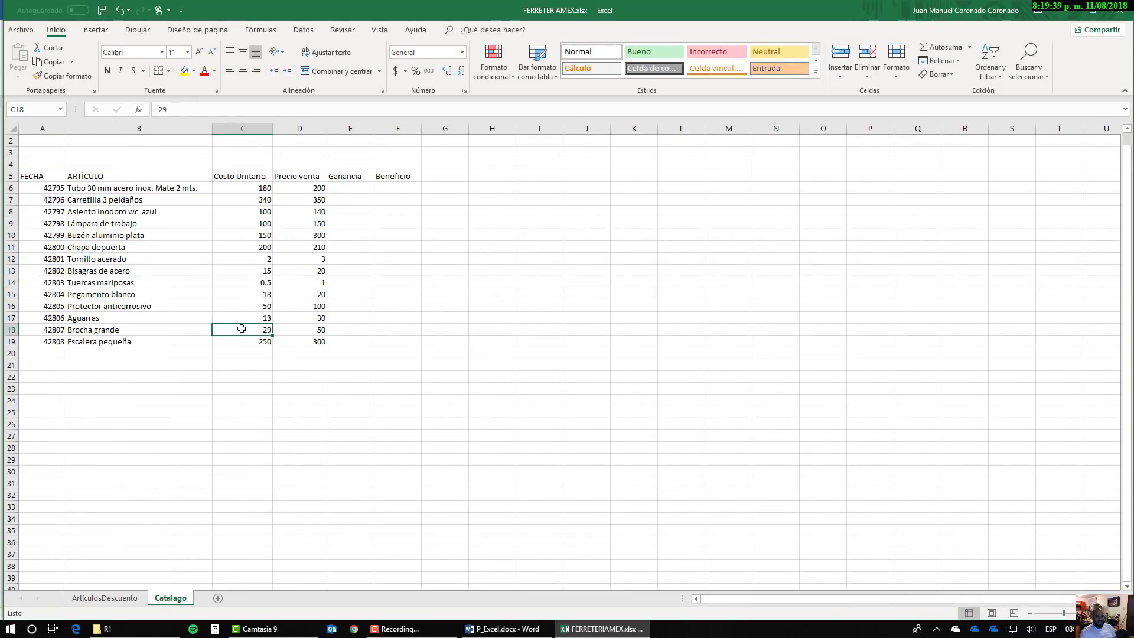
left_click(43, 175)
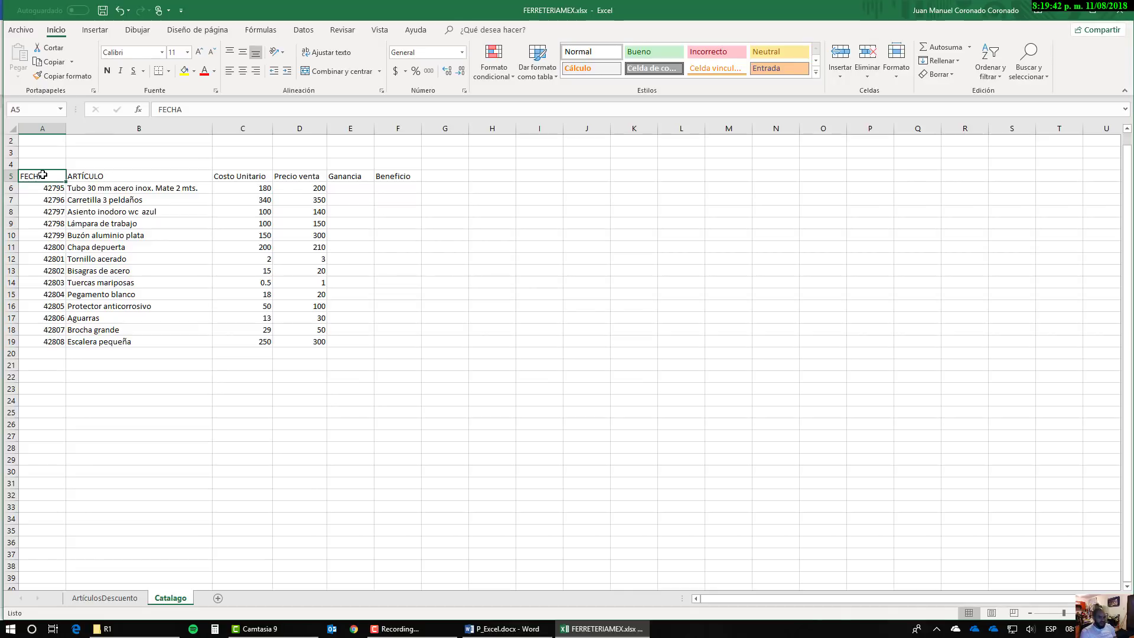
key("ctrl+a")
key("Up")
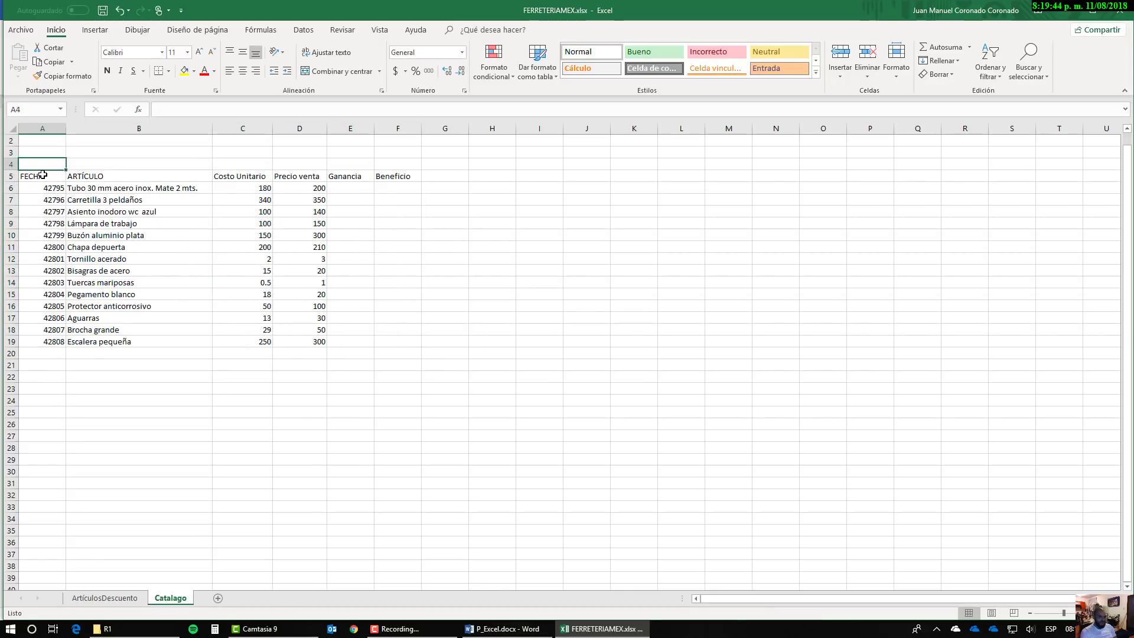
left_click(43, 175)
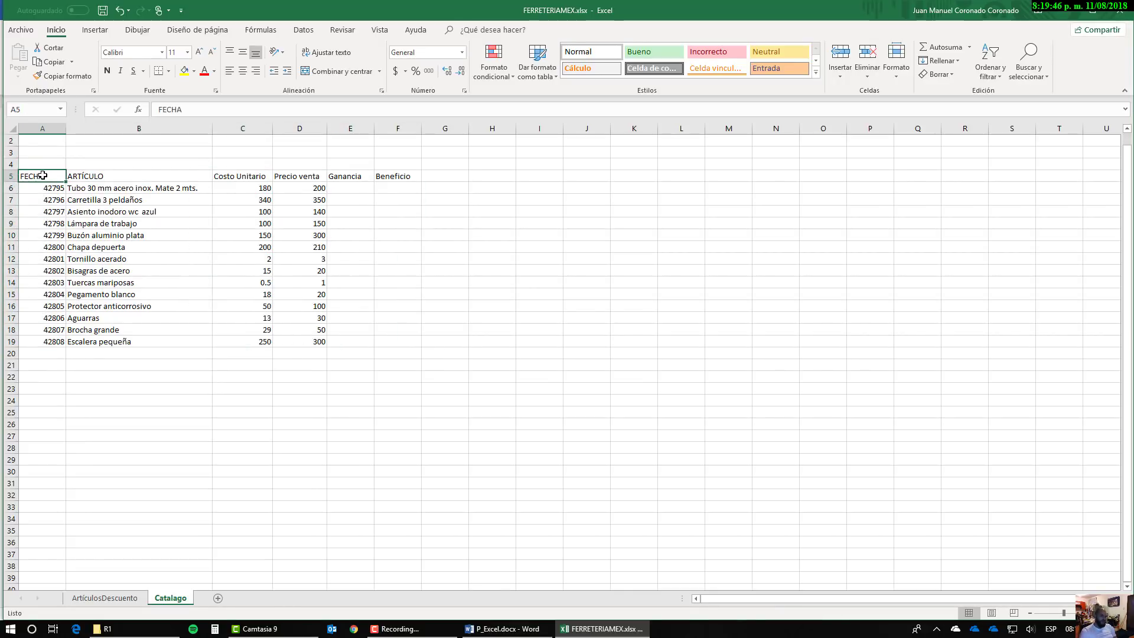
left_click_drag(415, 176, 367, 174)
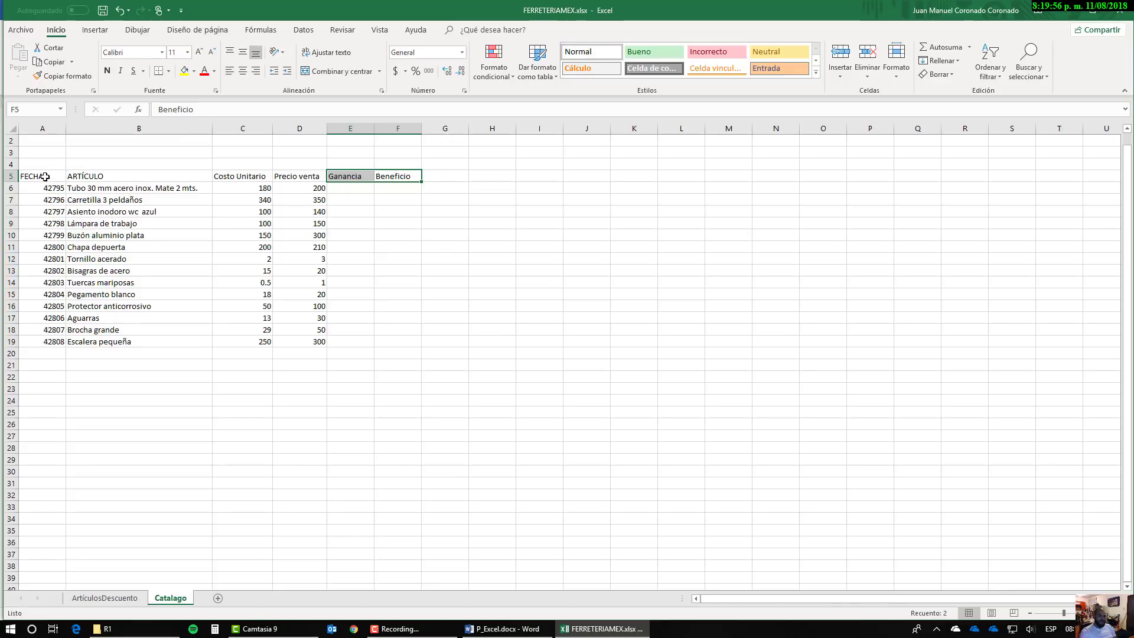
left_click_drag(45, 176, 399, 341)
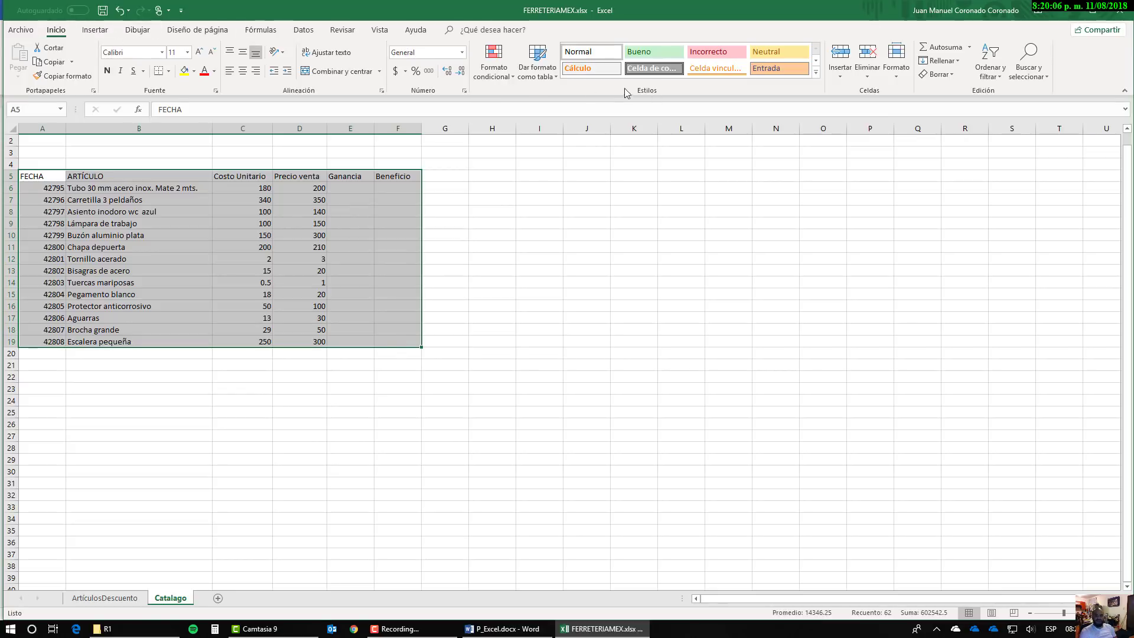
Step: Locate the Azul, Estilo de tabla medio 2 style, check it against task 1.3 in the Word document P_Excel.docx, and return to Excel
left_click(537, 78)
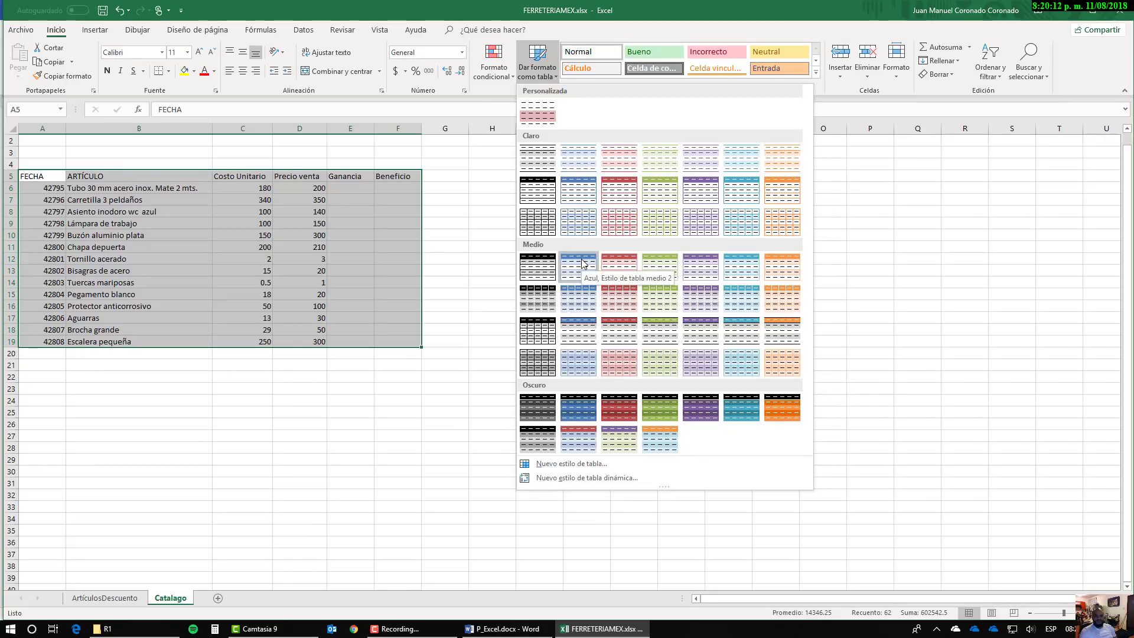
key("alt+Tab")
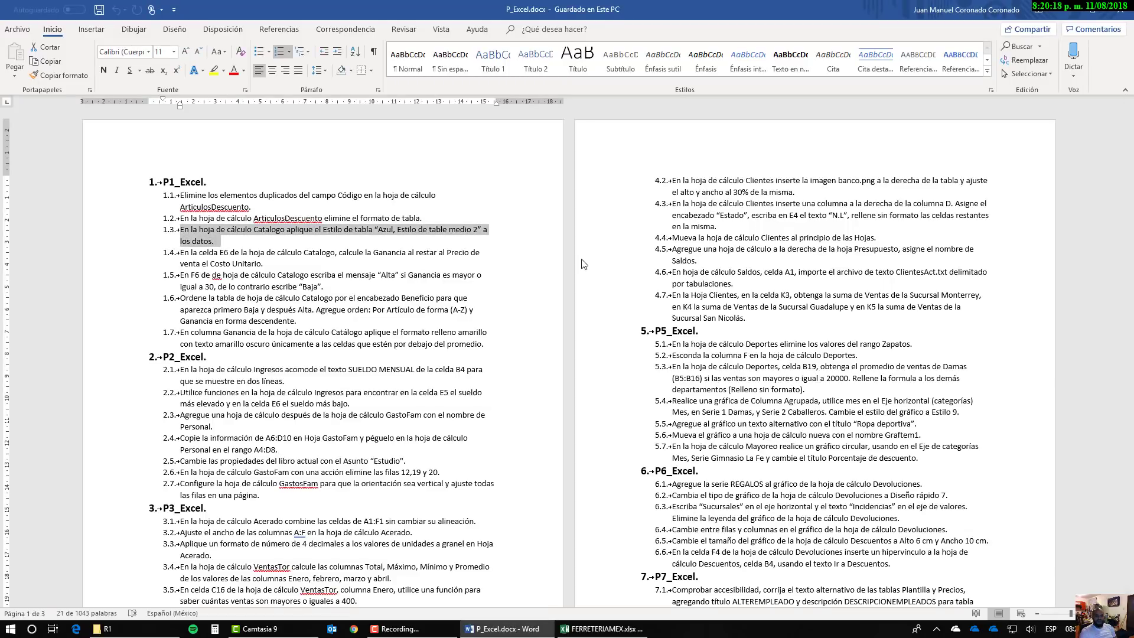
key("alt+Tab")
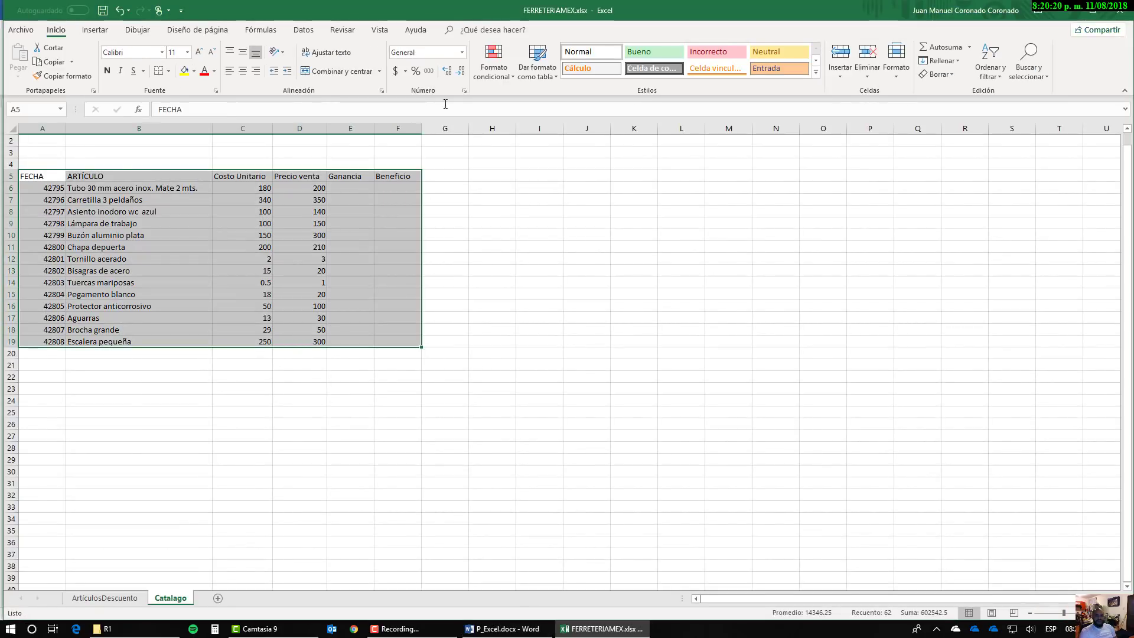
Step: Try formatting A5:F19 as a table in Azul, Estilo de tabla medio 2 without the headers option, check the header row, and undo it
left_click(538, 62)
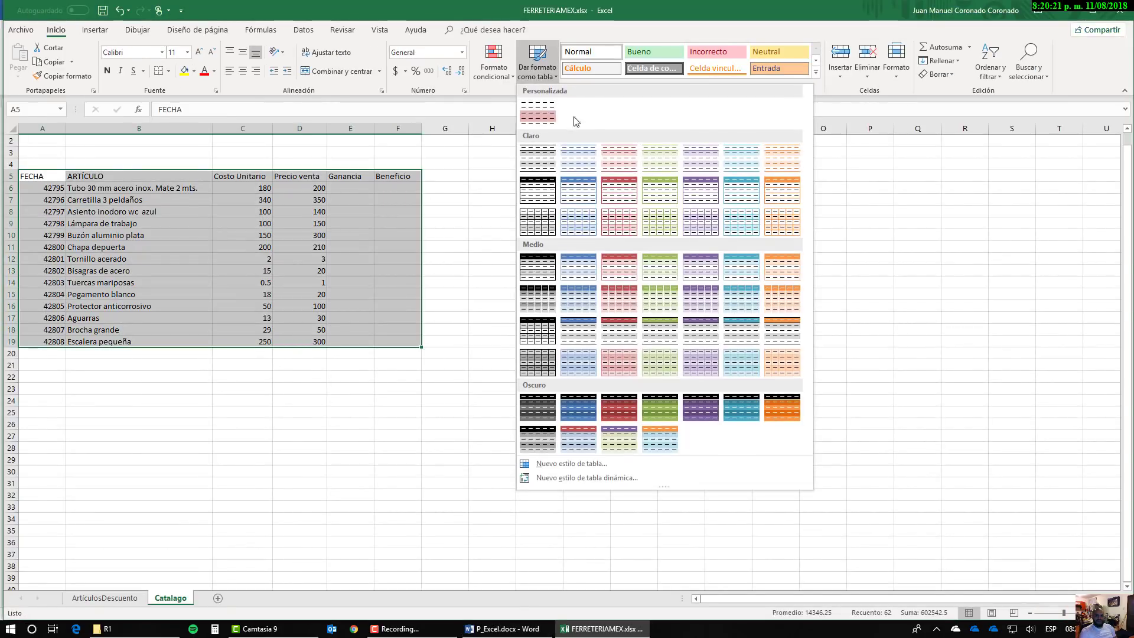
left_click(568, 271)
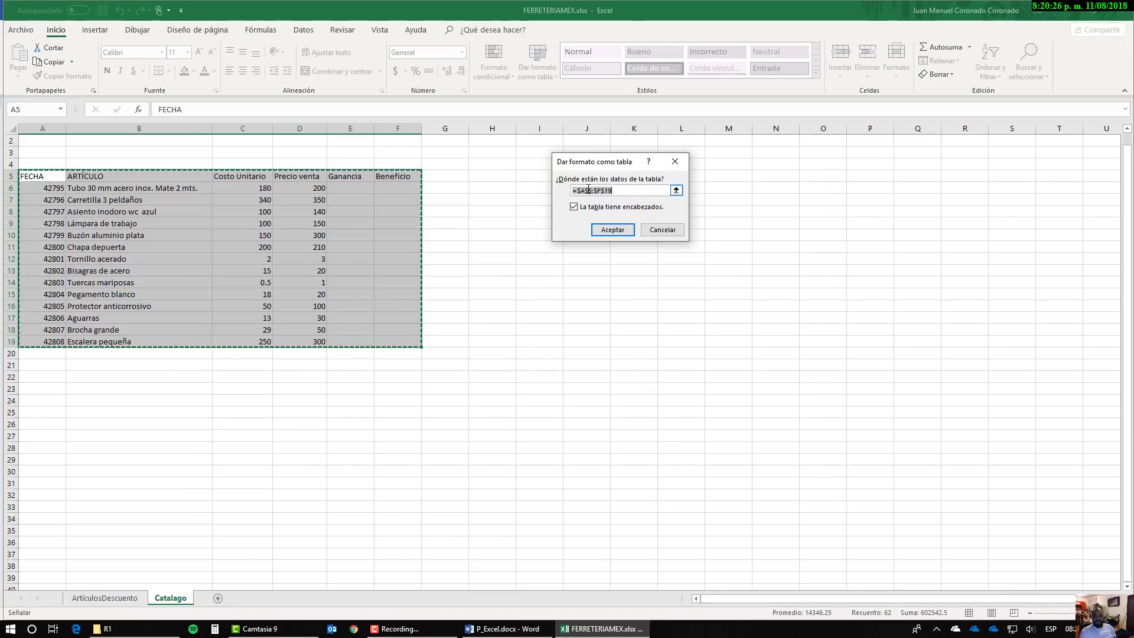
left_click(676, 191)
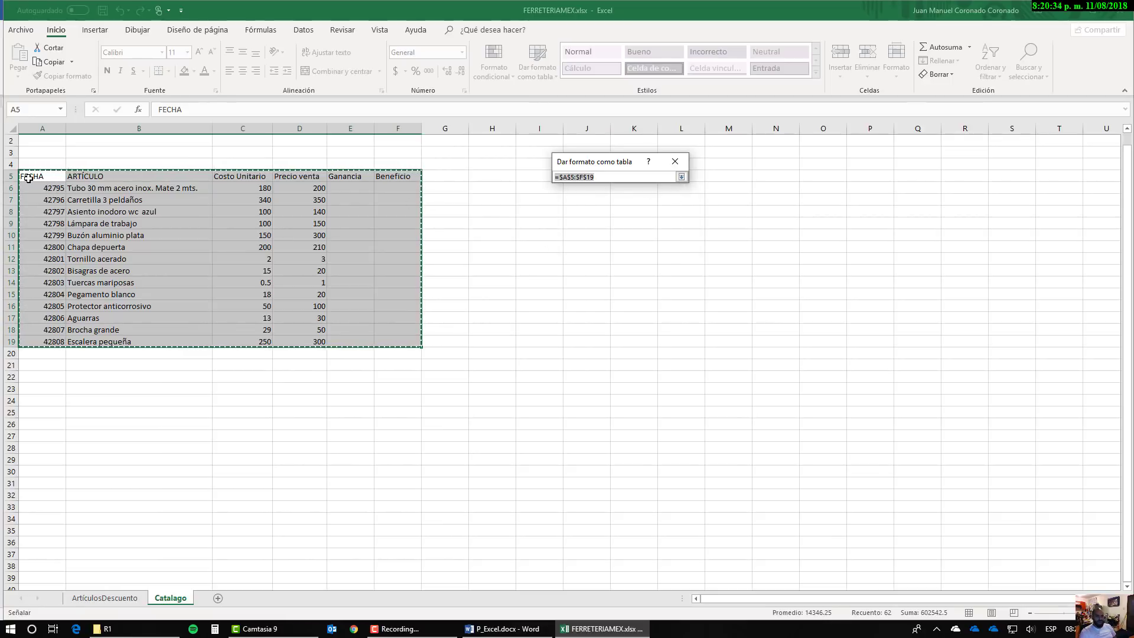
left_click_drag(29, 177, 400, 341)
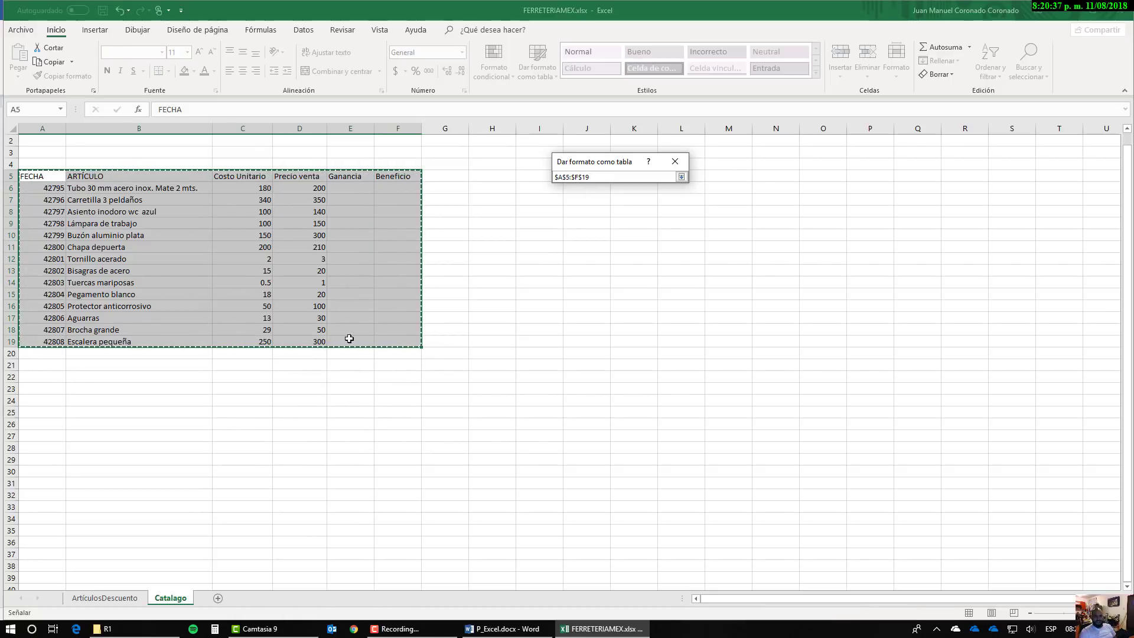
left_click(682, 177)
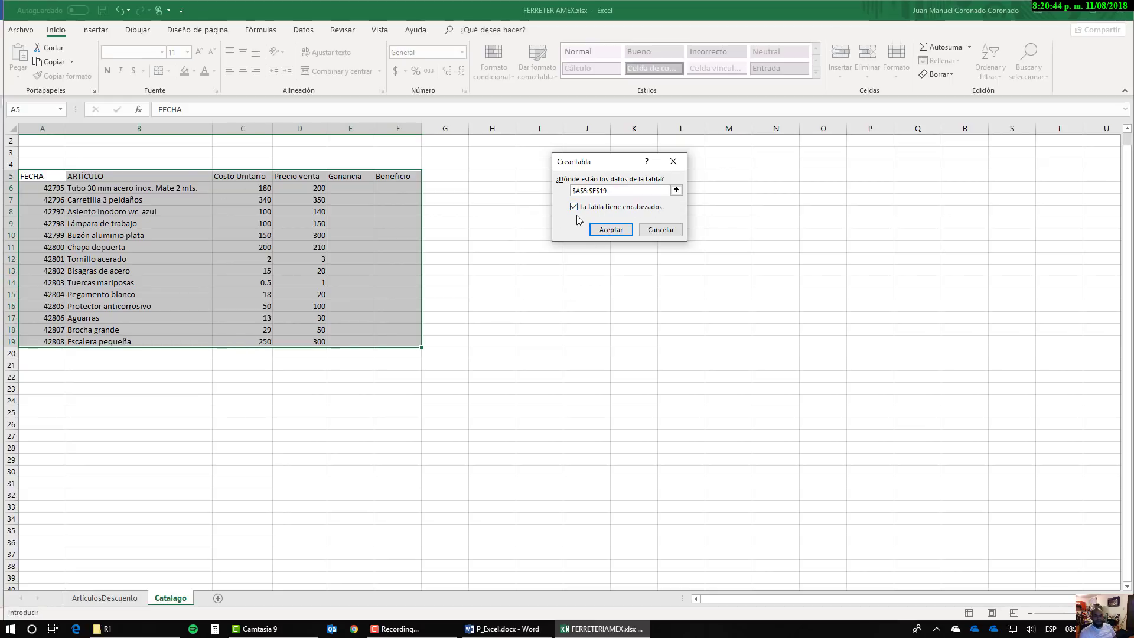
left_click(607, 208)
left_click(611, 230)
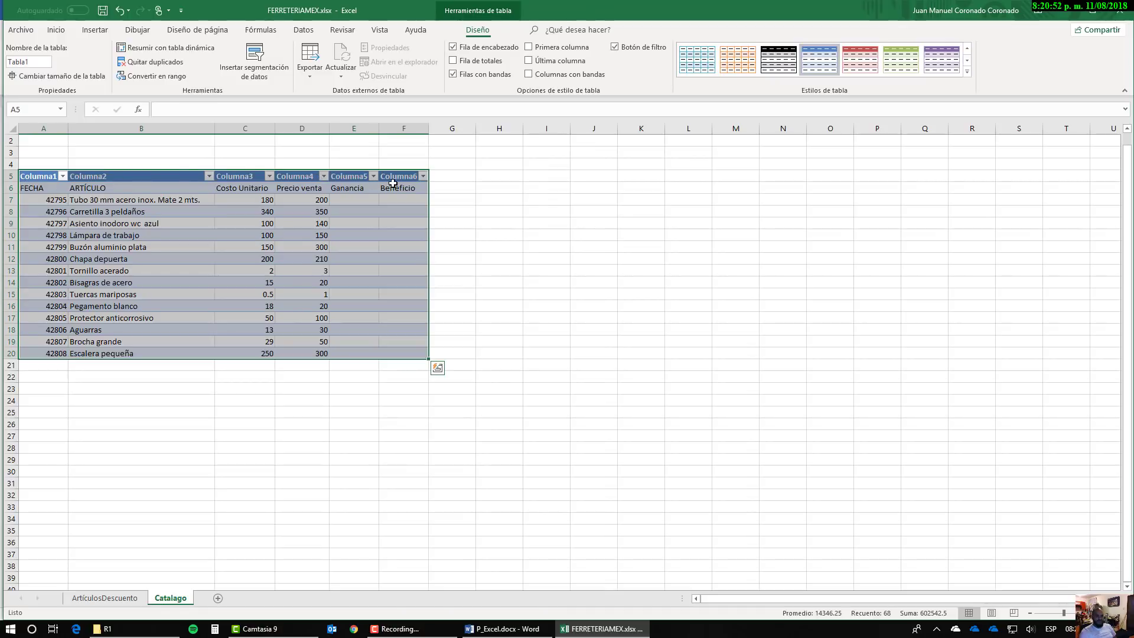
left_click_drag(408, 188, 60, 189)
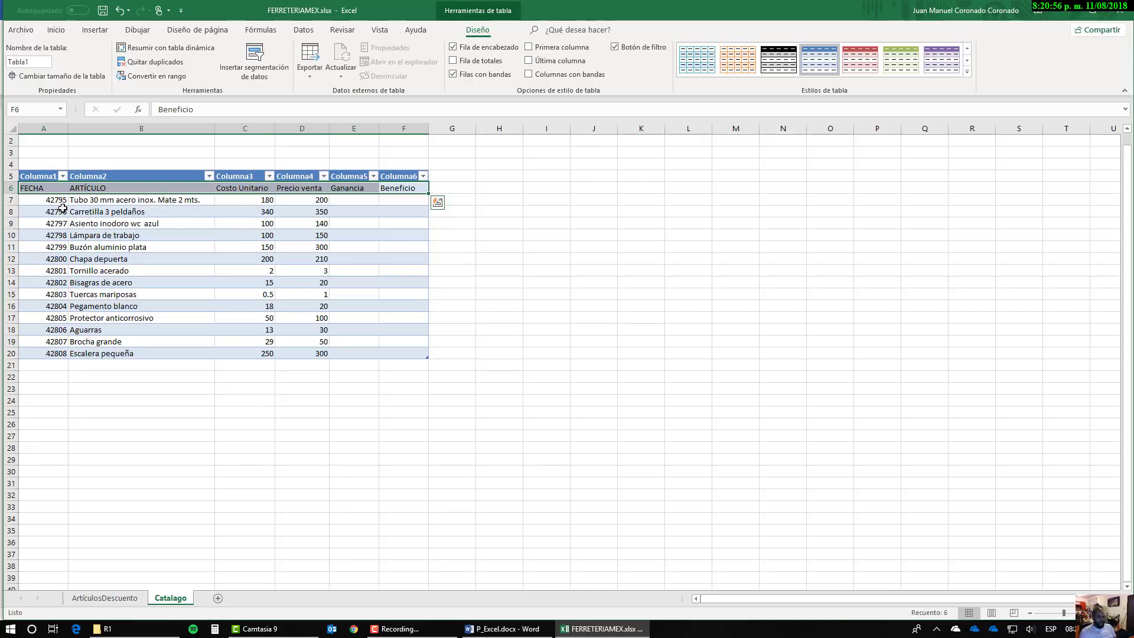
key("ctrl+z")
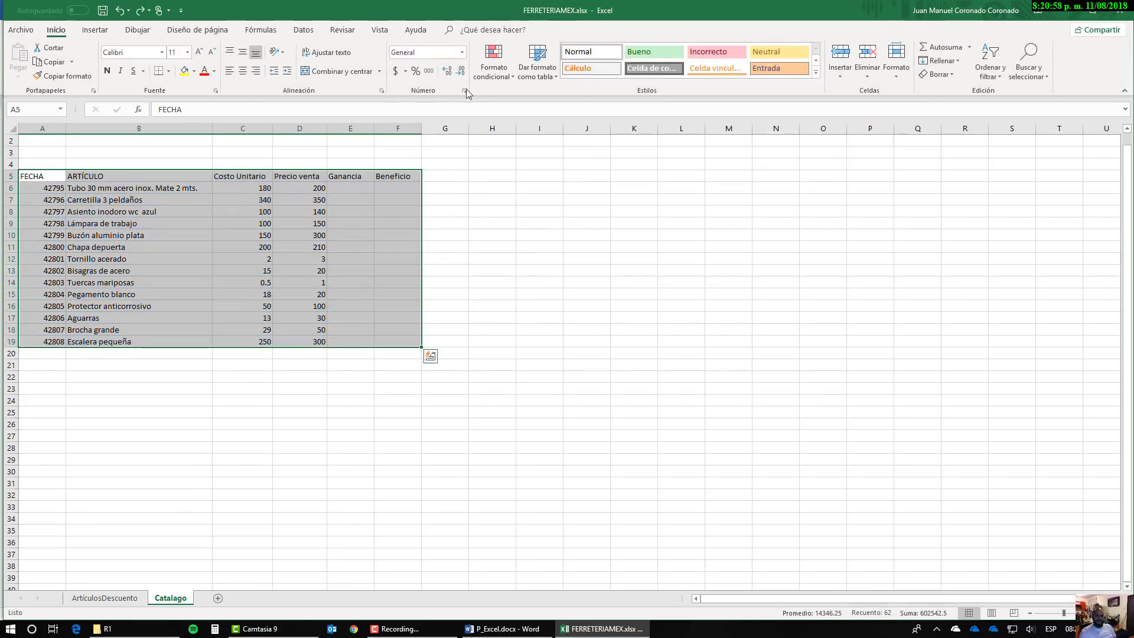
Step: Format A5:F19 as a table with headers, using the style Azul, Estilo de tabla medio 2
left_click(537, 65)
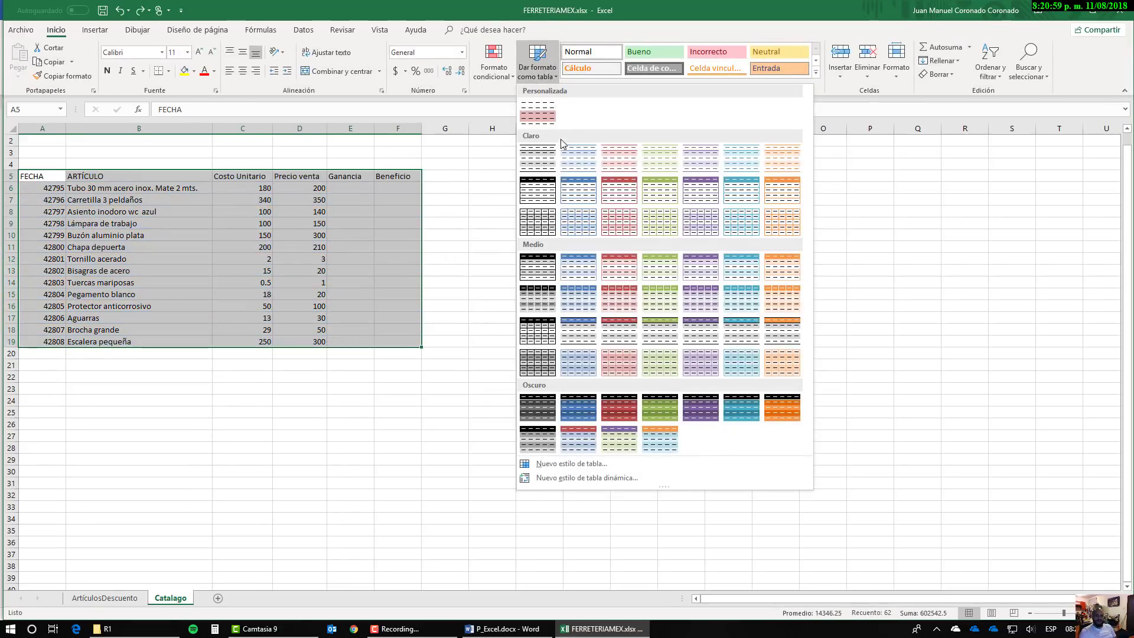
left_click(571, 267)
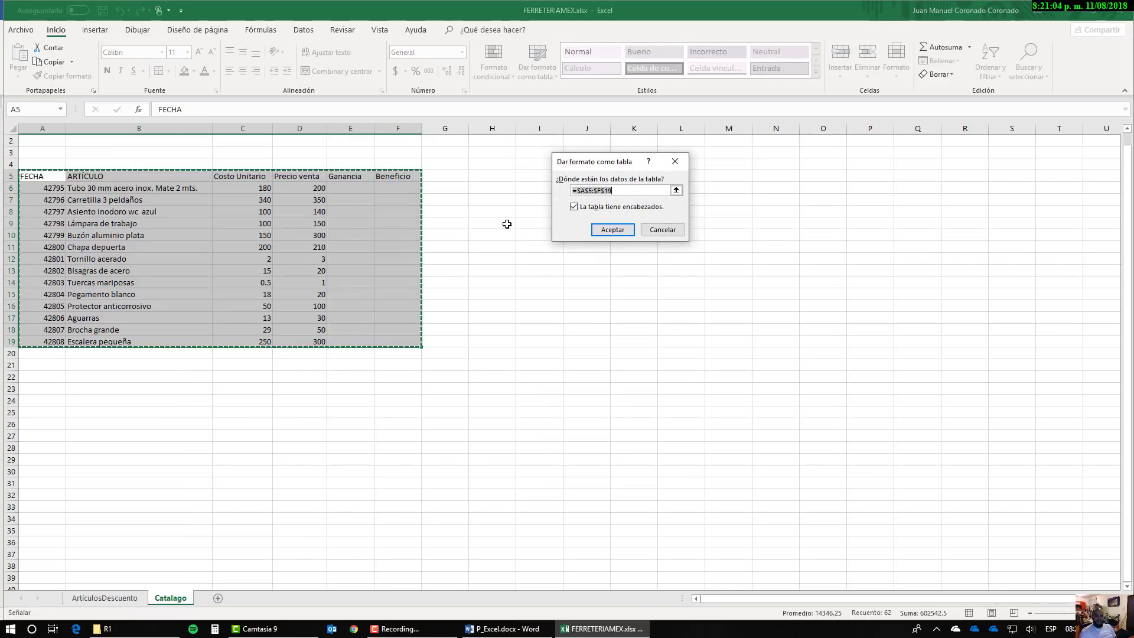
left_click(597, 231)
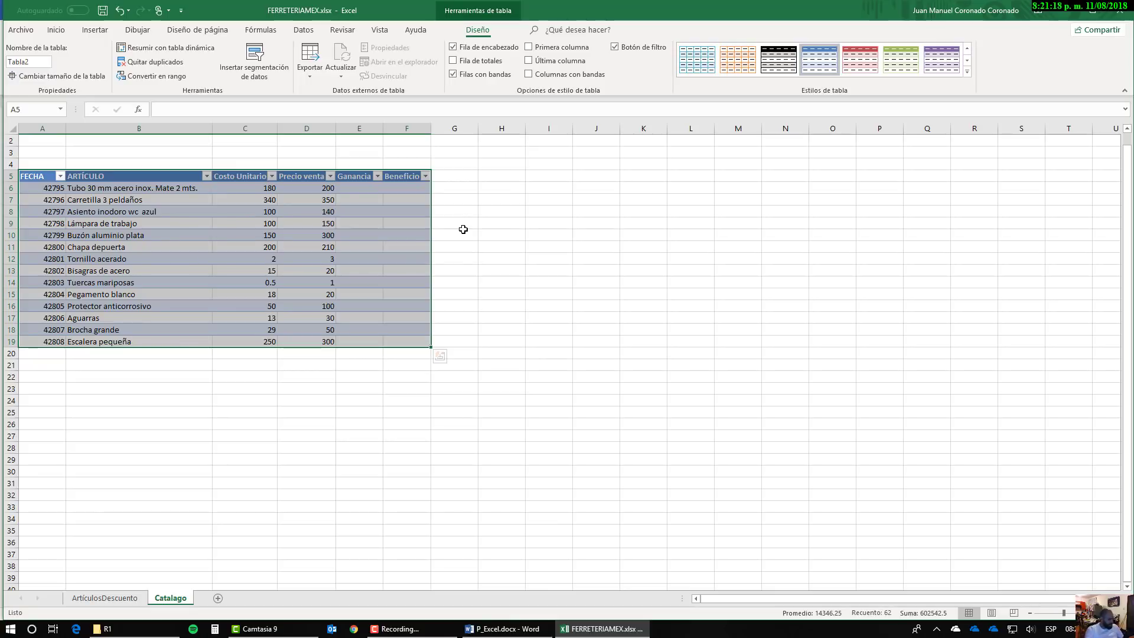
Step: Read task 1.4 in the Word document P_Excel.docx and return to the Excel workbook FERRETERIAMEX.xlsx
key("alt+Tab")
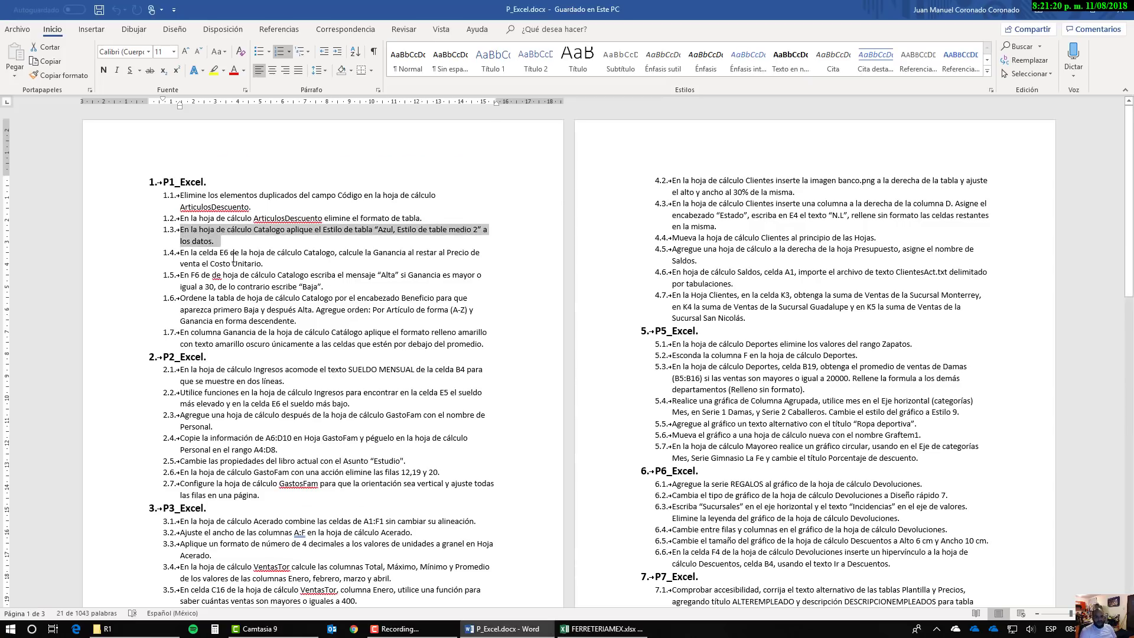
double_click(212, 257)
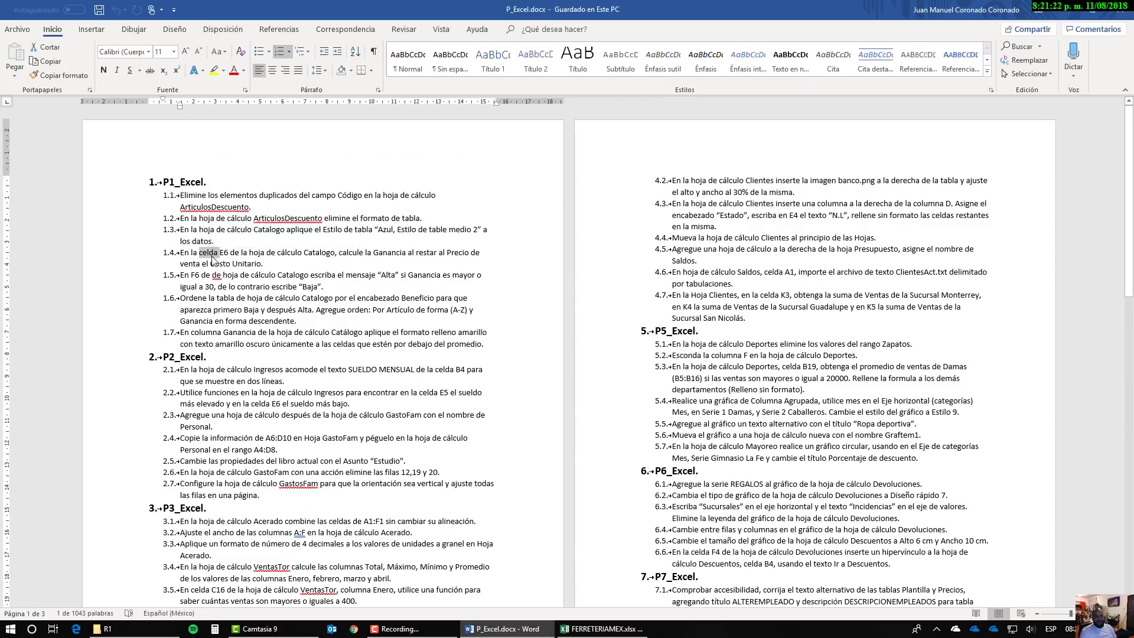
triple_click(213, 256)
double_click(213, 256)
double_click(212, 257)
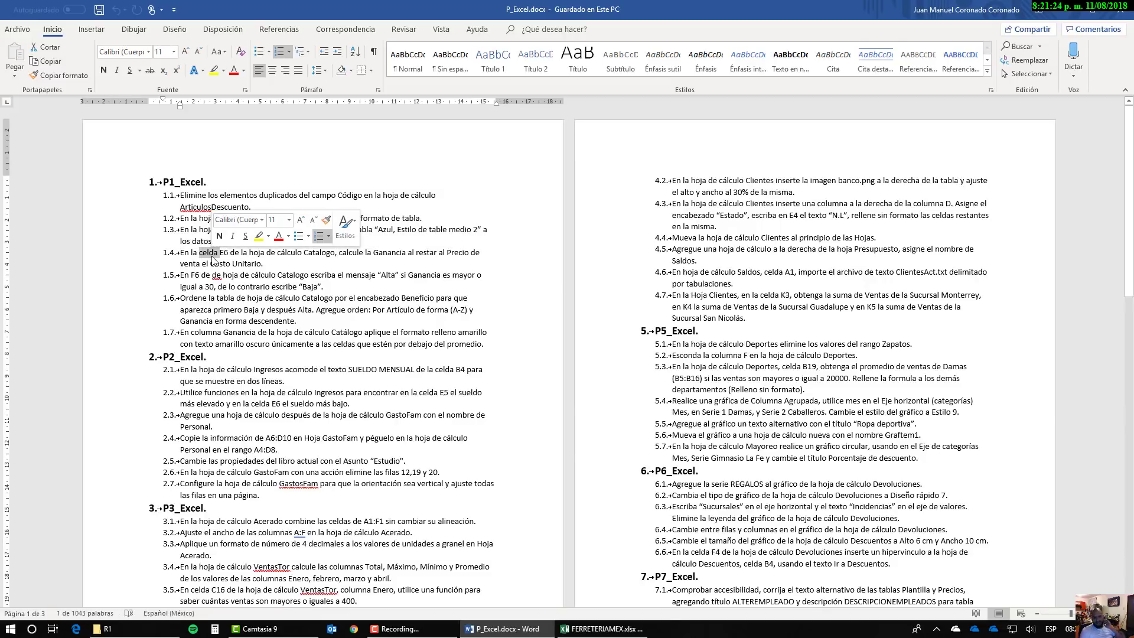
double_click(212, 256)
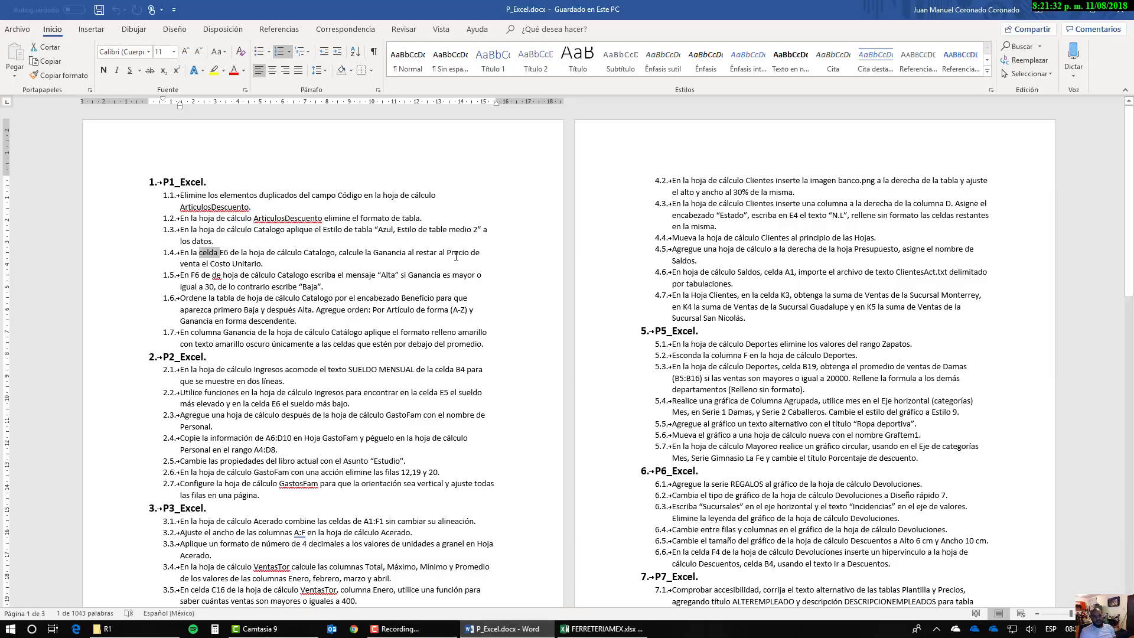
key("alt+Tab")
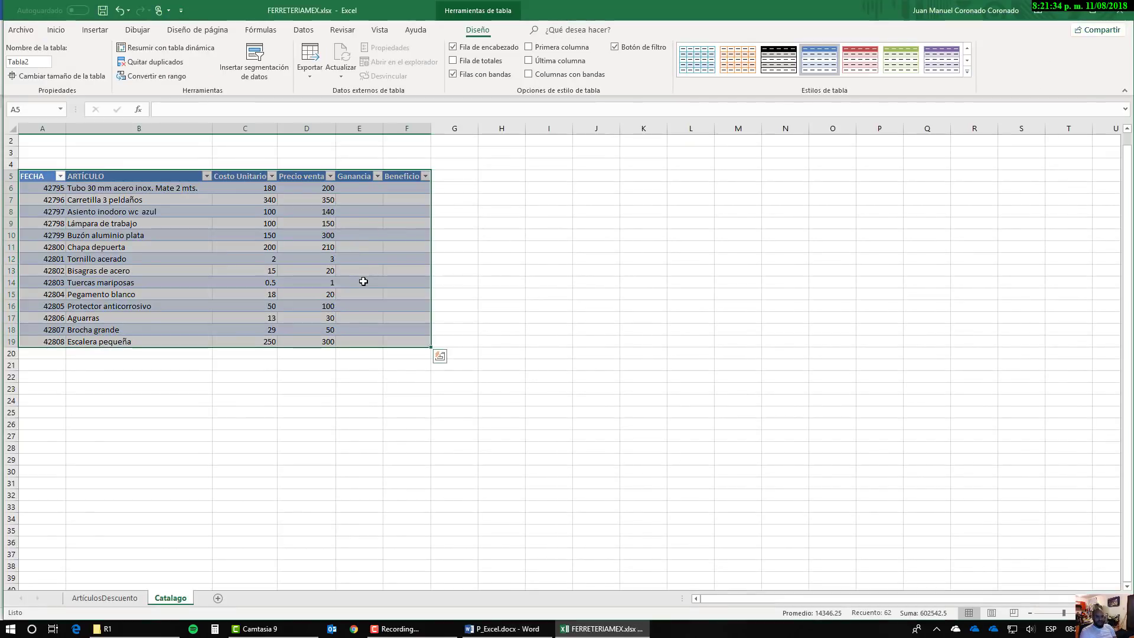
Step: Calculate Ganancia in cell E6 with the formula =[@[Precio venta]]-[@[Costo Unitario]]
left_click(292, 190)
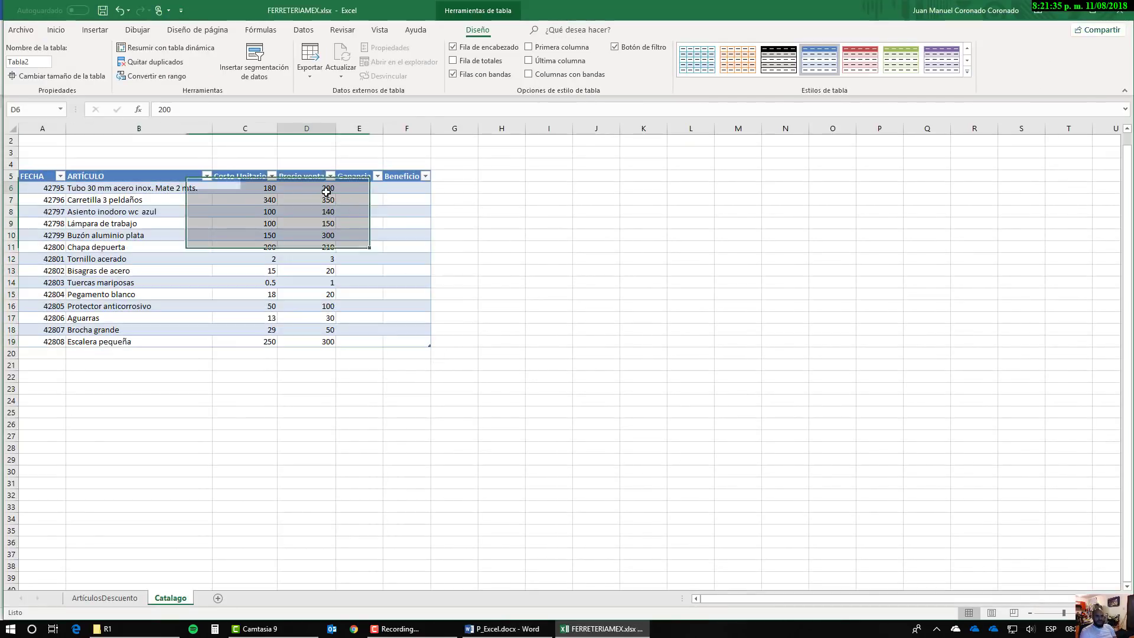
left_click(269, 190)
left_click(354, 189)
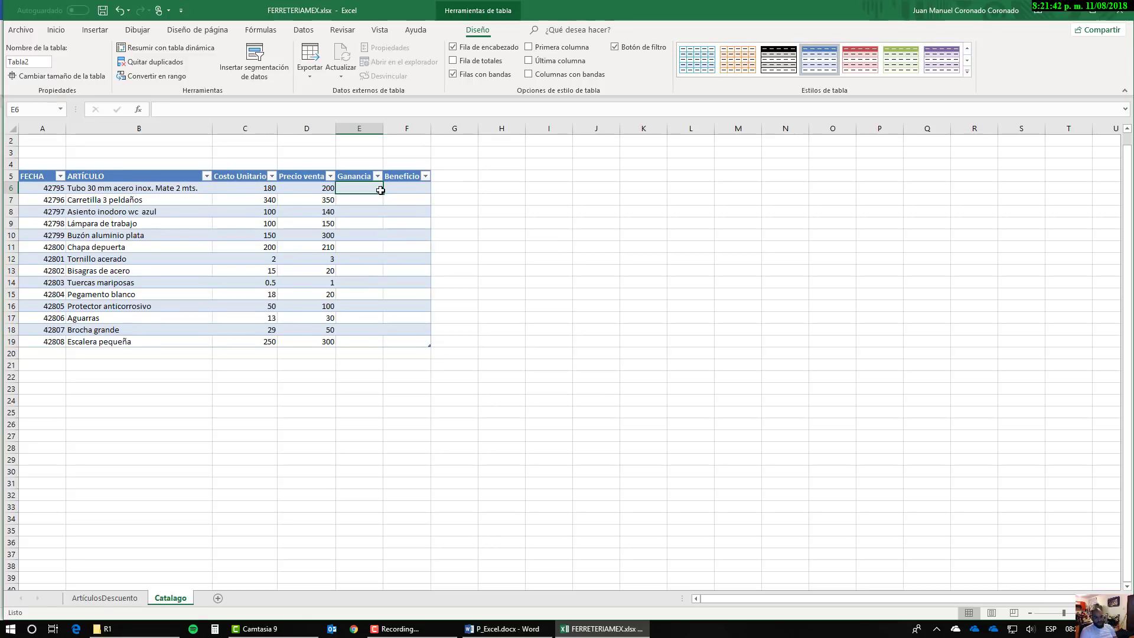
left_click(260, 29)
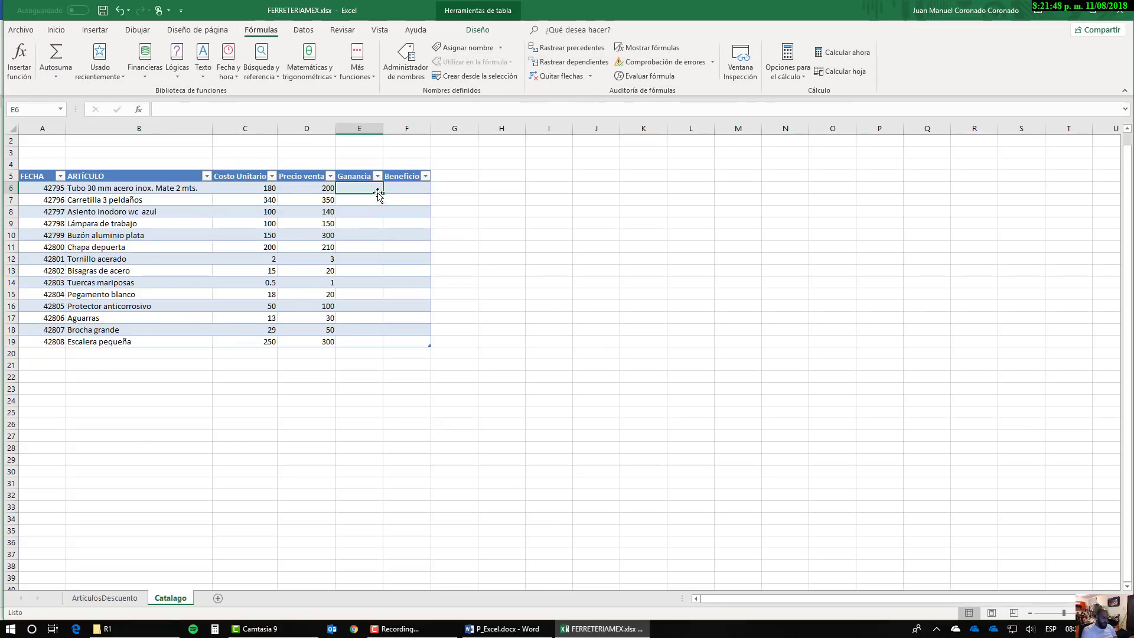
type("=")
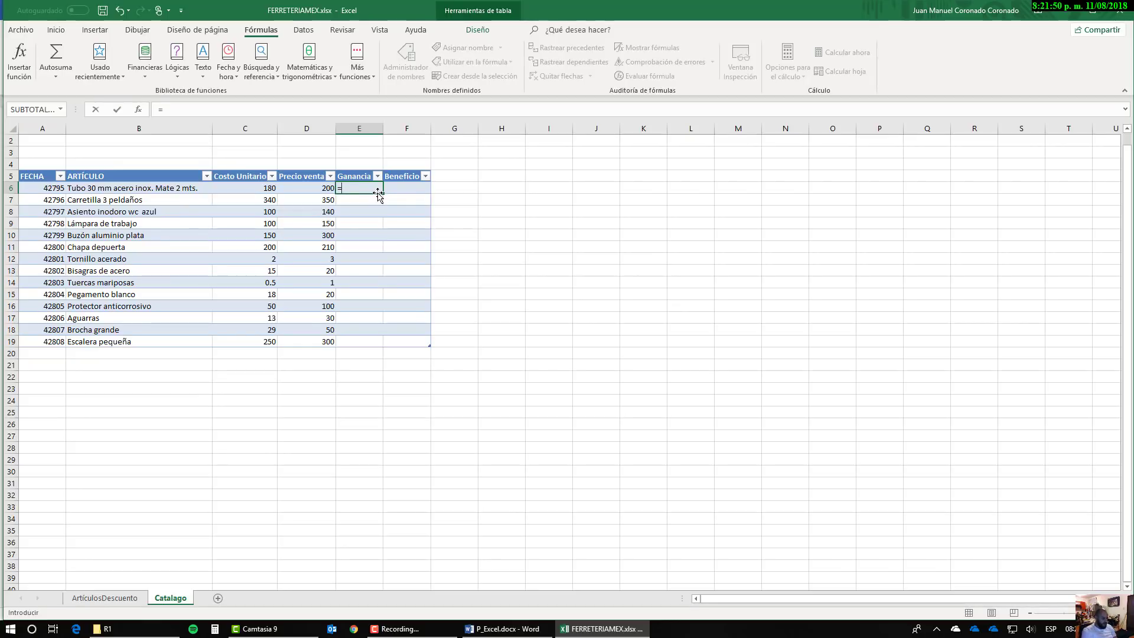
left_click(316, 186)
type("-")
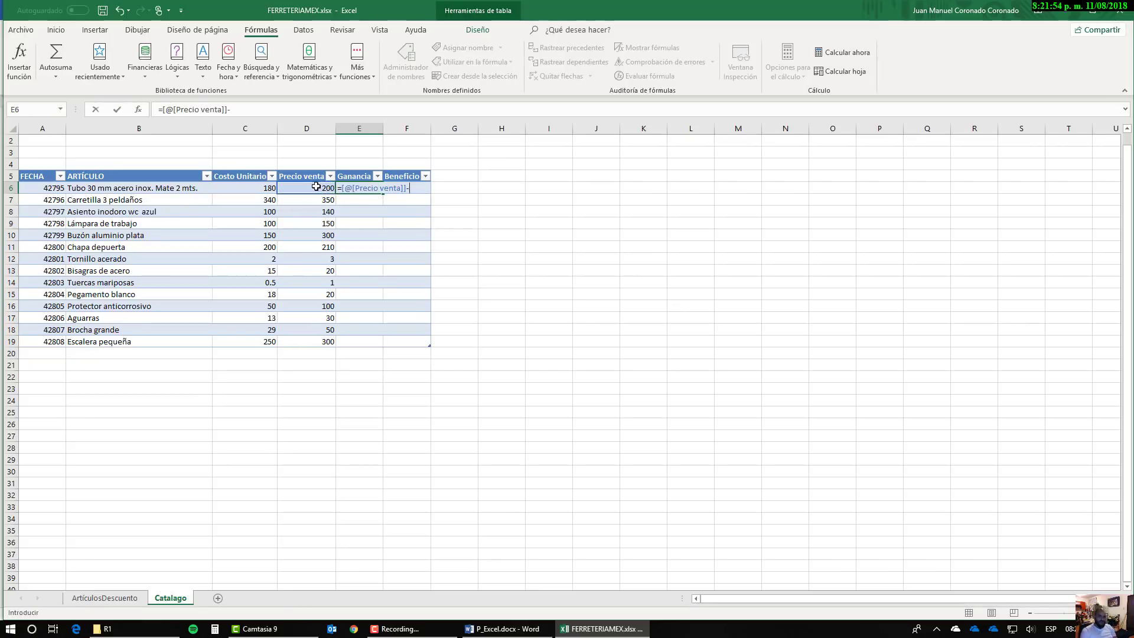
left_click(257, 186)
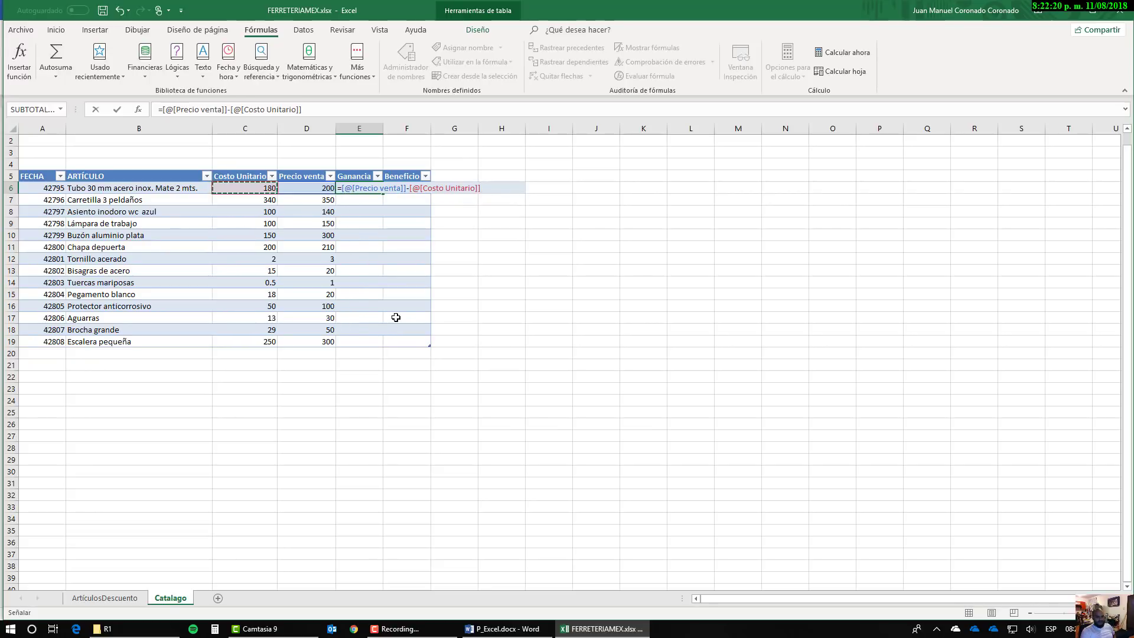
key("Return")
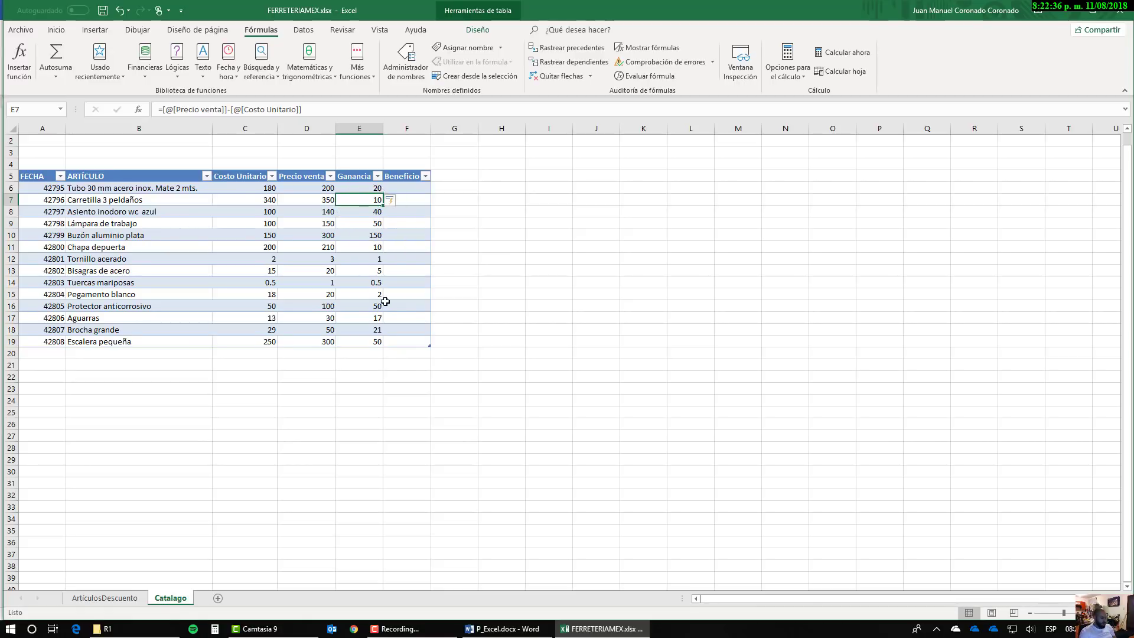
Step: Read task 1.5 in the Word document P_Excel.docx and return to the Catalago sheet in Excel
key("alt+Tab")
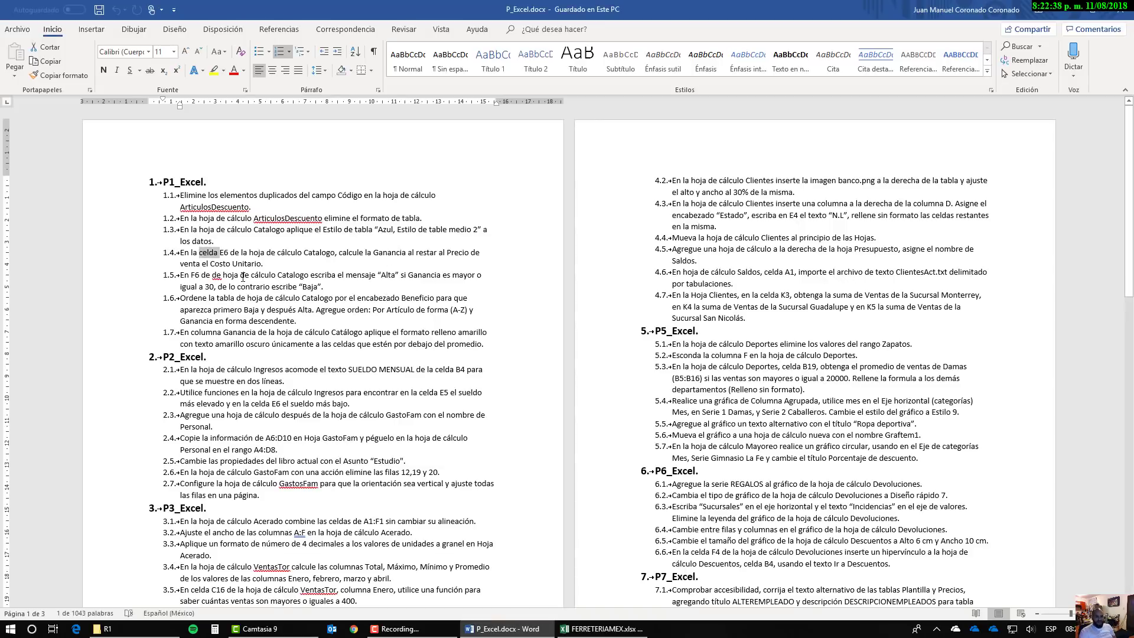
triple_click(242, 277)
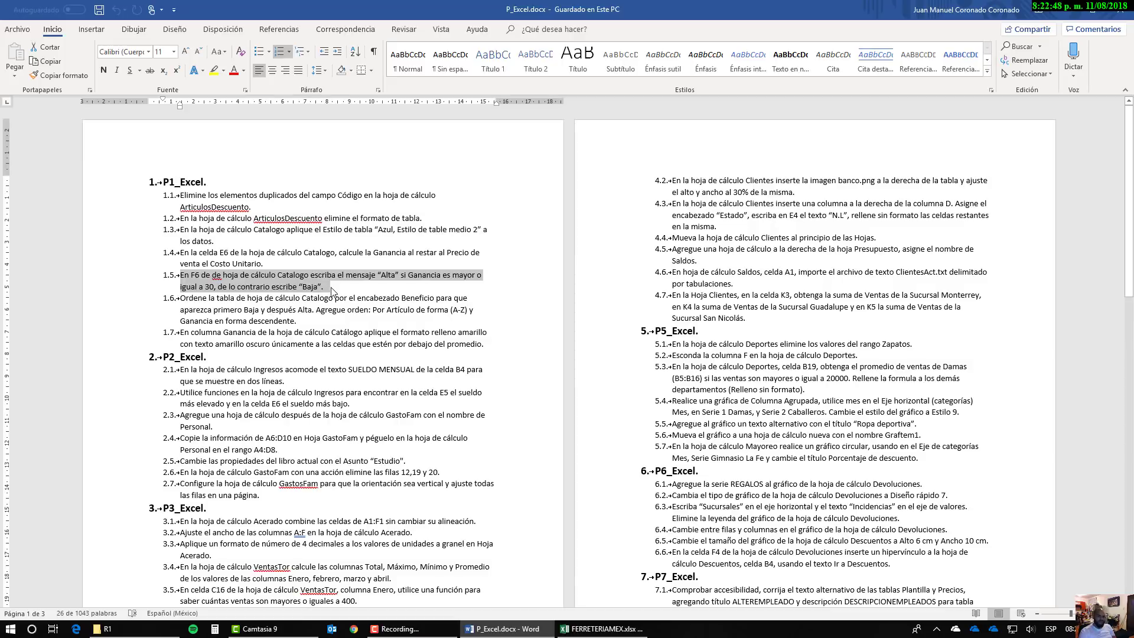
key("alt+Tab")
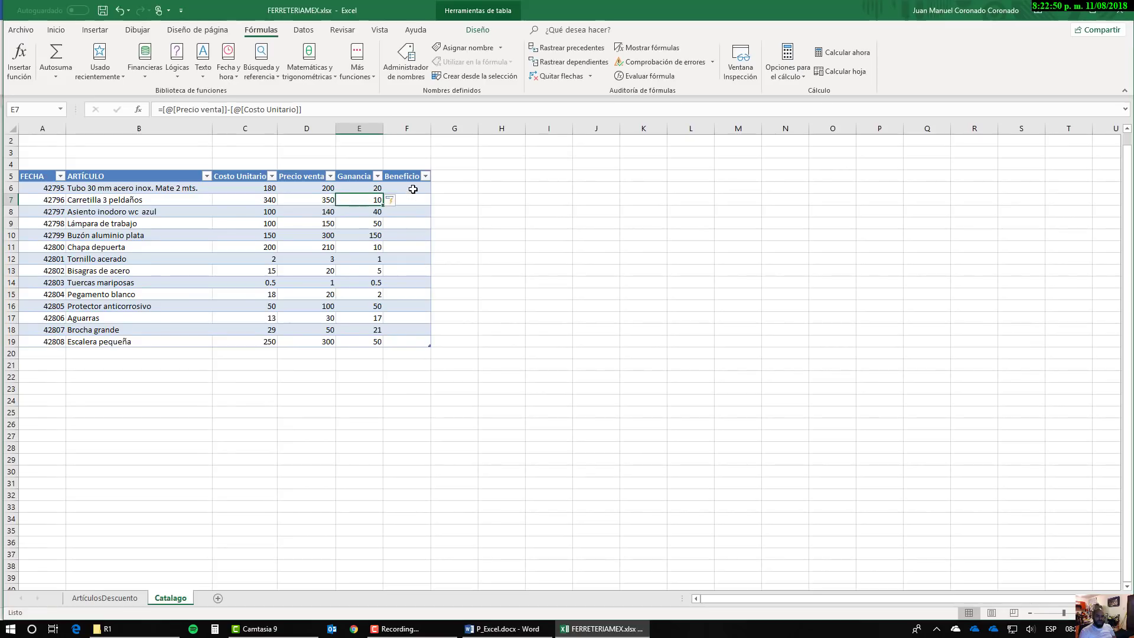
Step: Select the first Beneficio cell, F6, and recheck task 1.5 in the Word document P_Excel.docx before returning to Excel
left_click(413, 189)
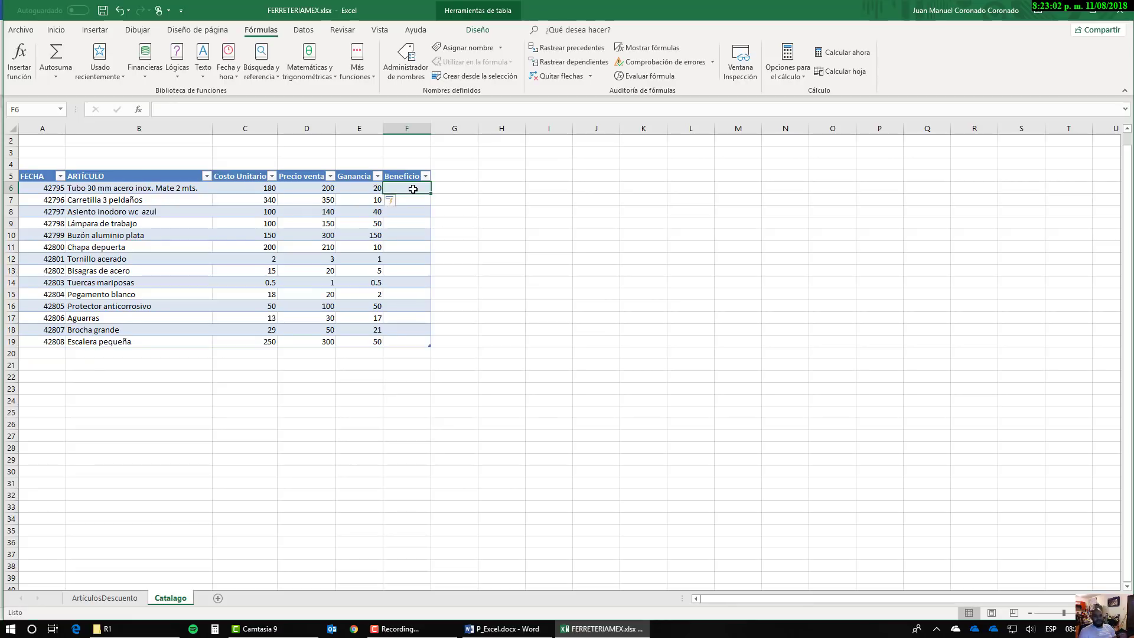
key("alt+Tab")
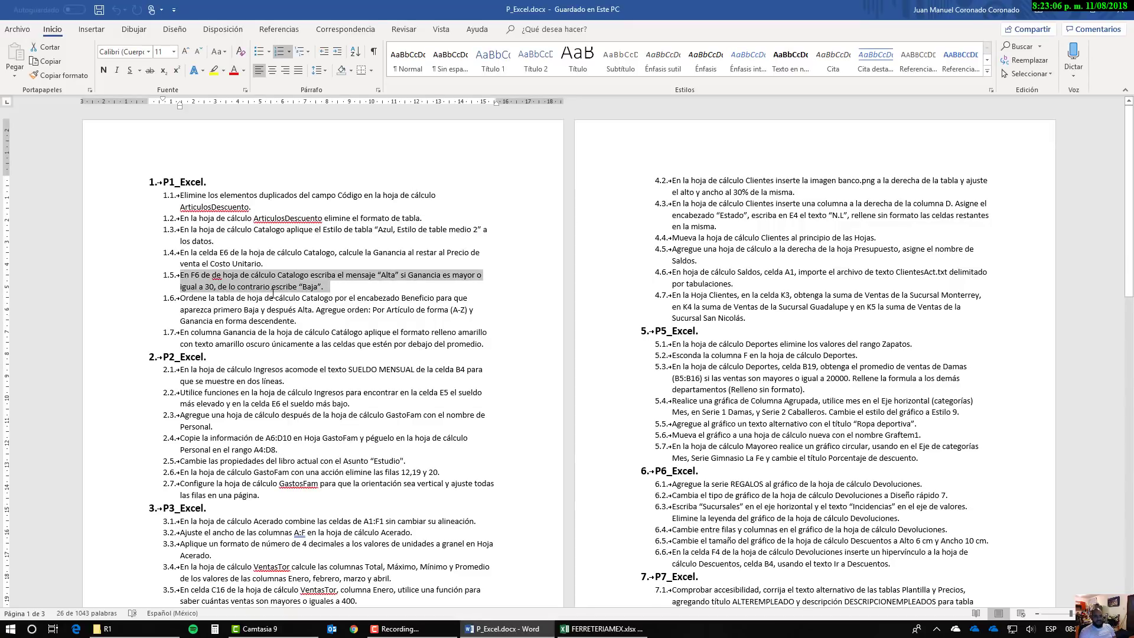
key("alt+Tab")
key("alt+Tab")
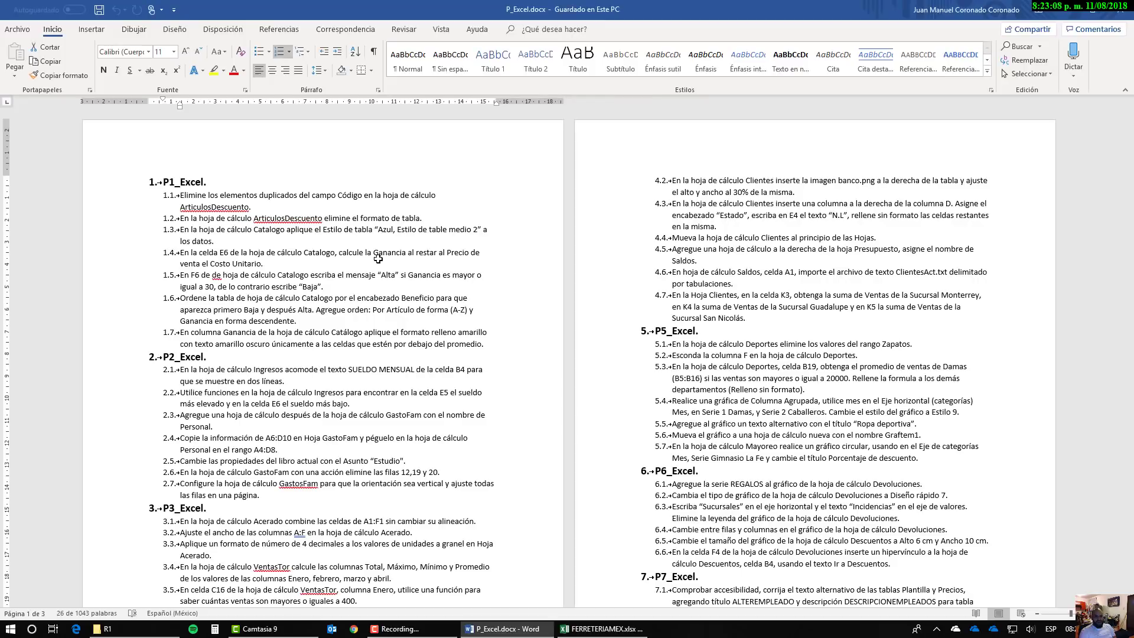
key("alt+Tab")
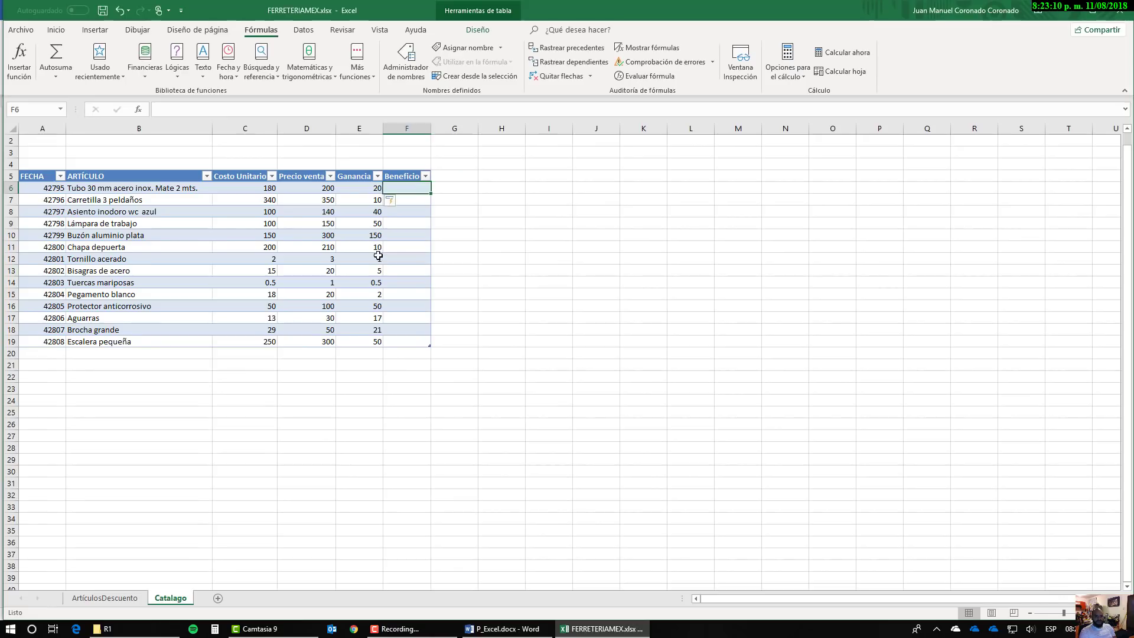
type("=")
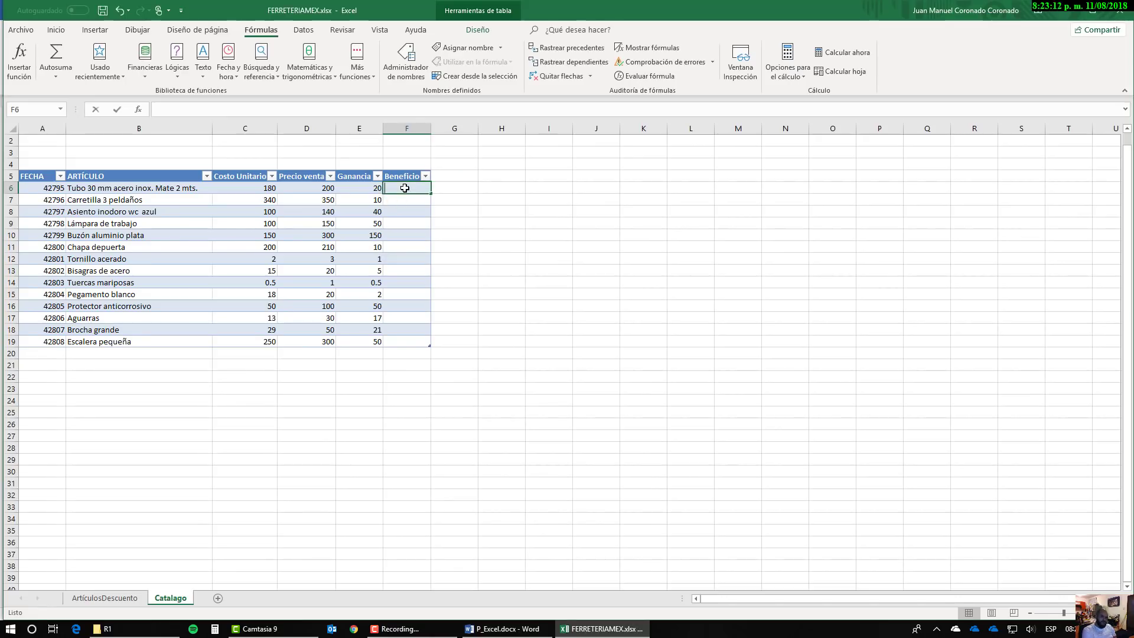
type("si(")
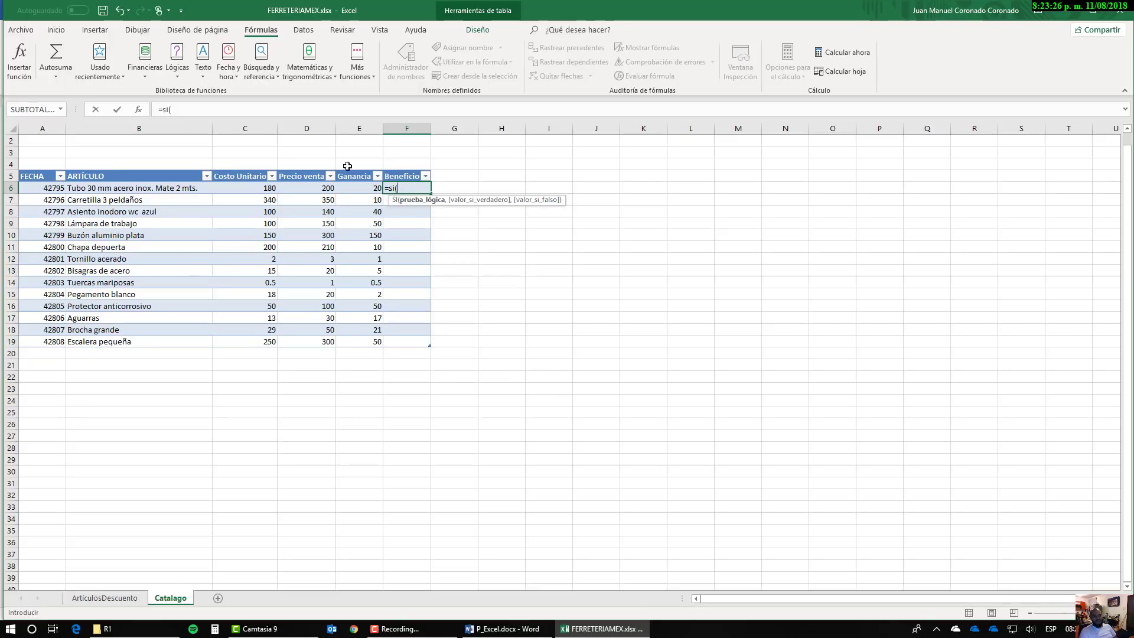
left_click(139, 110)
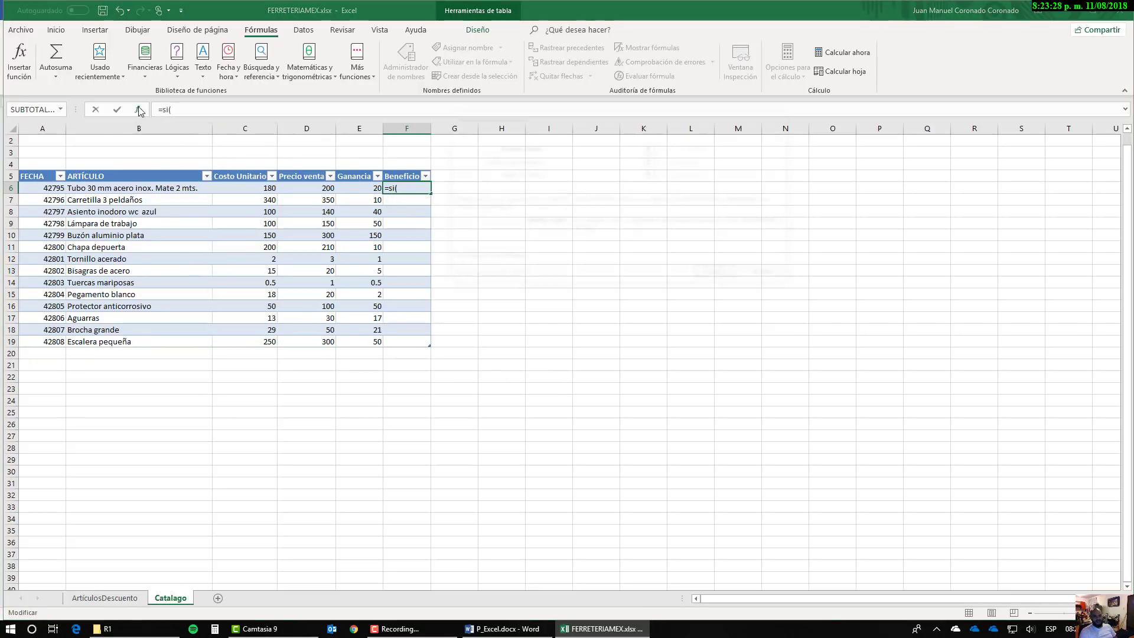
left_click_drag(603, 167, 532, 180)
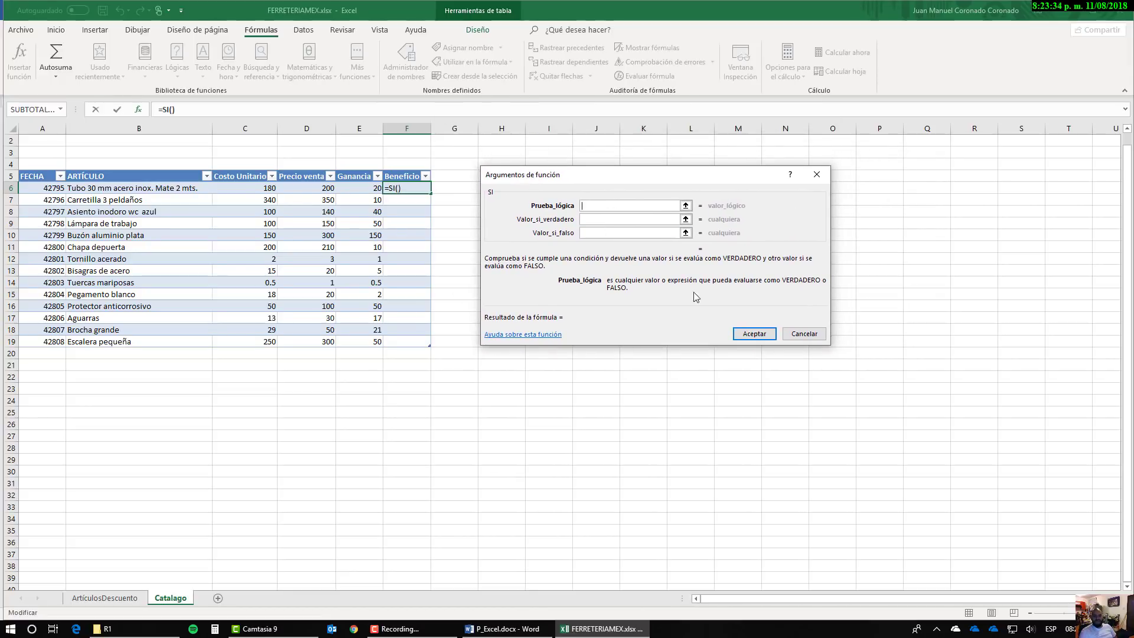
left_click(804, 334)
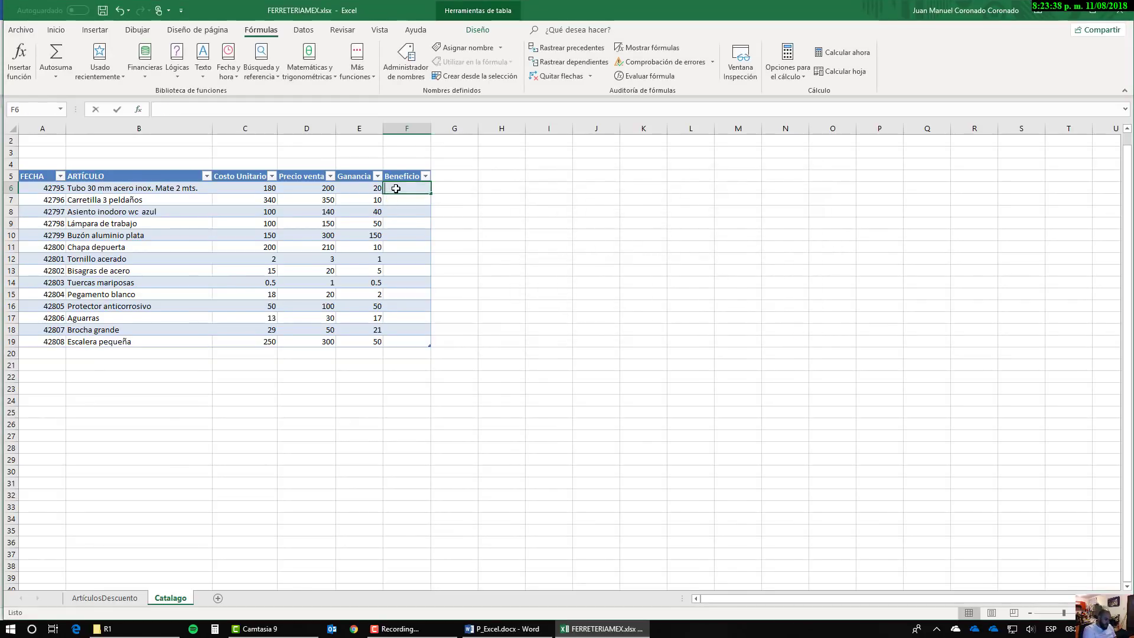
type("=si(")
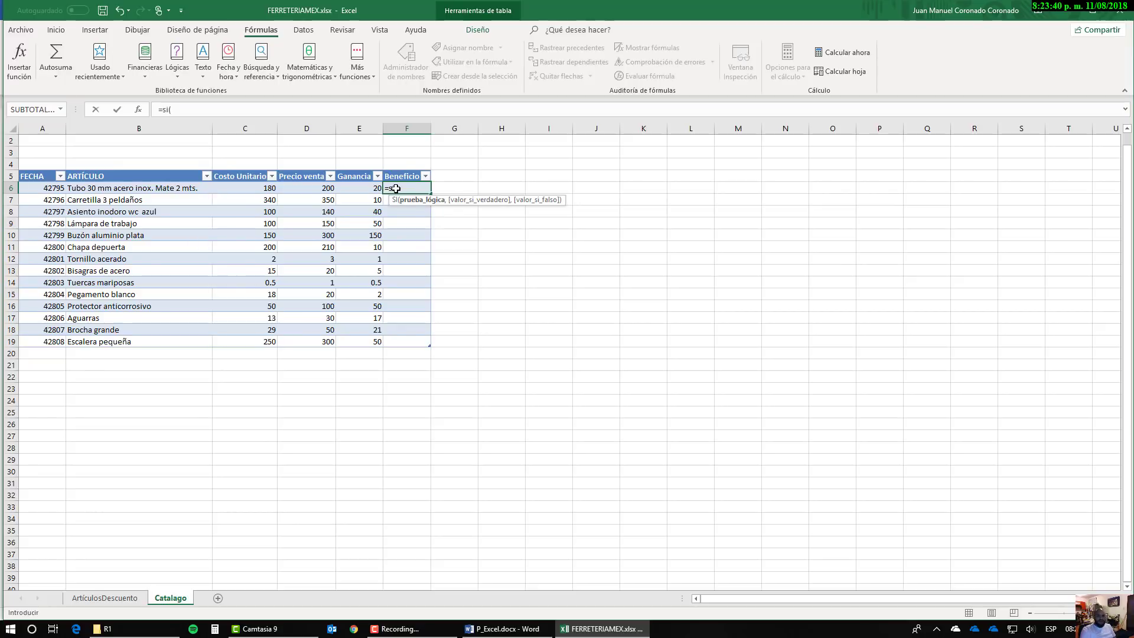
left_click(366, 189)
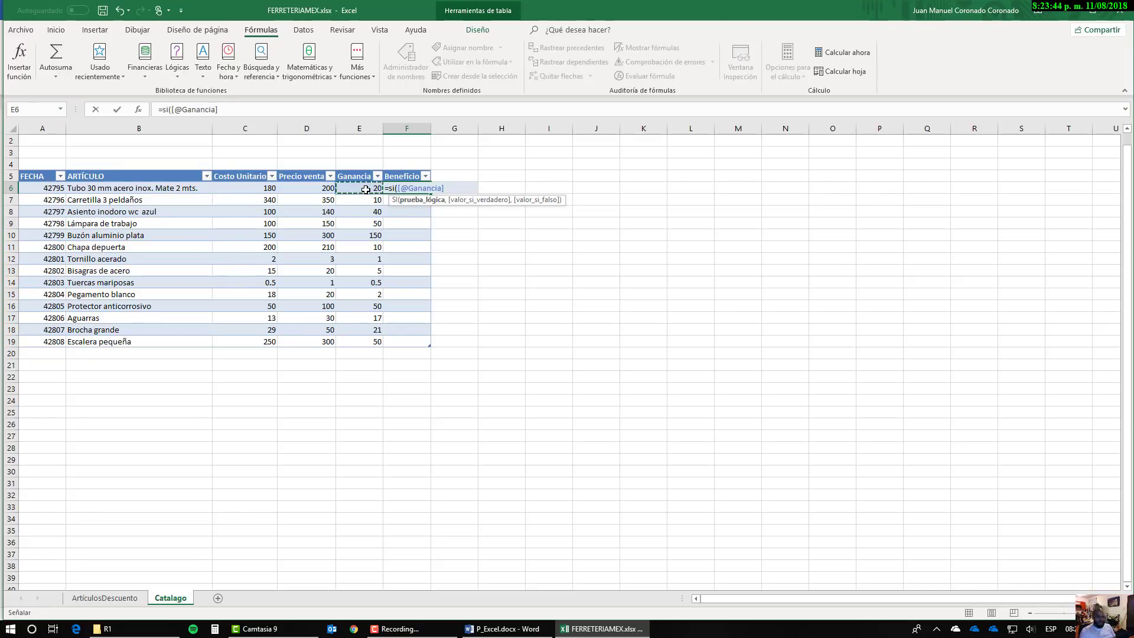
type(">")
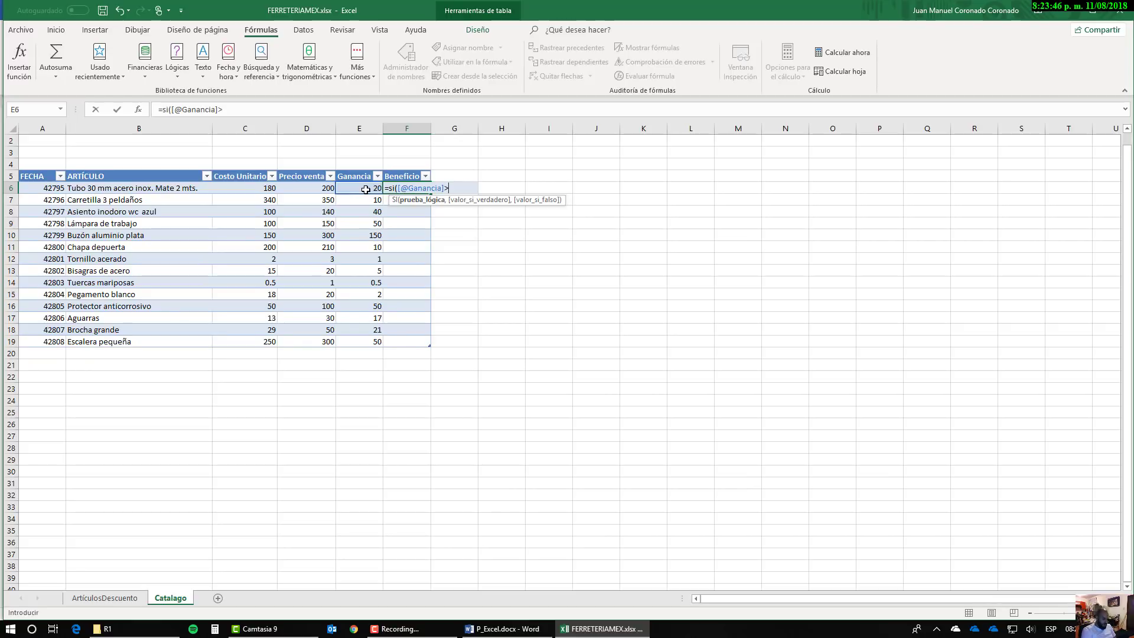
type("=30,")
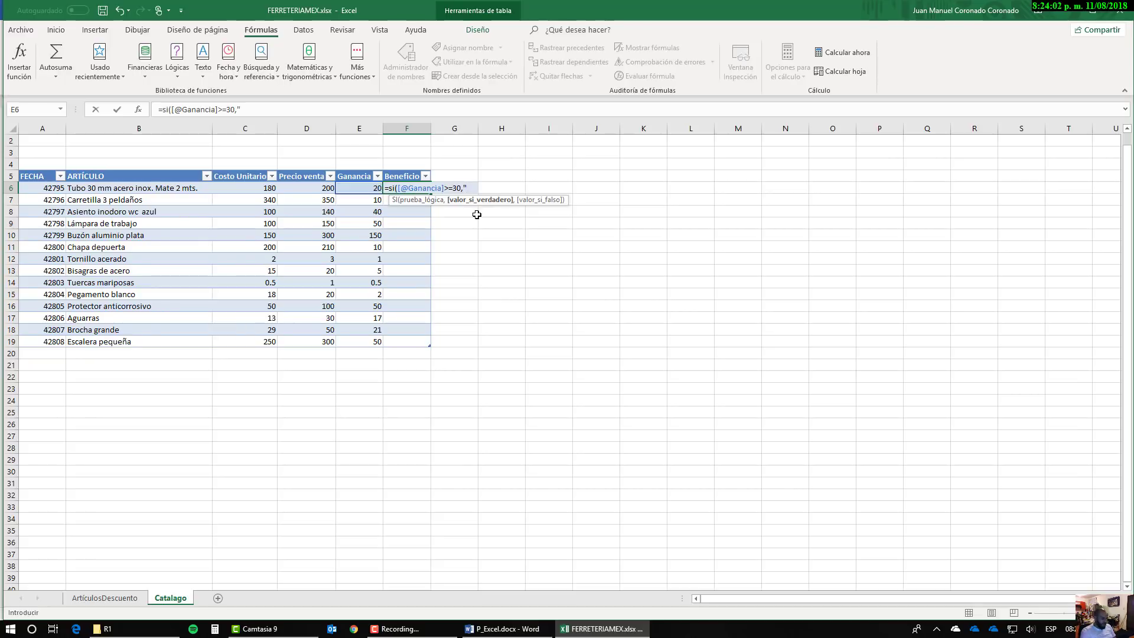
type("Alta")
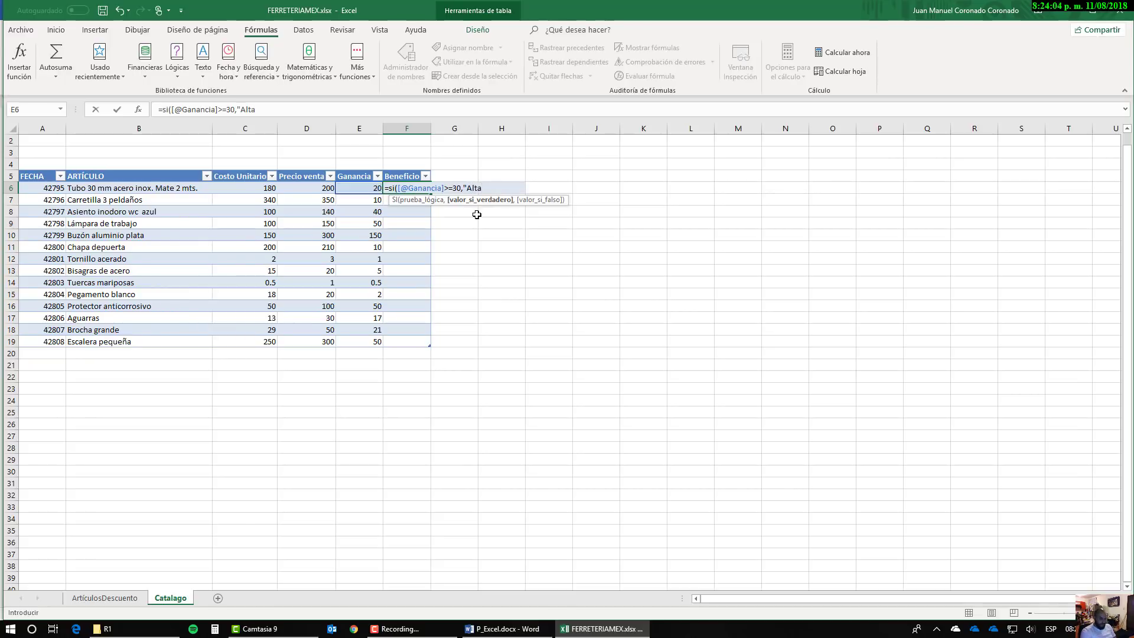
type("\",")
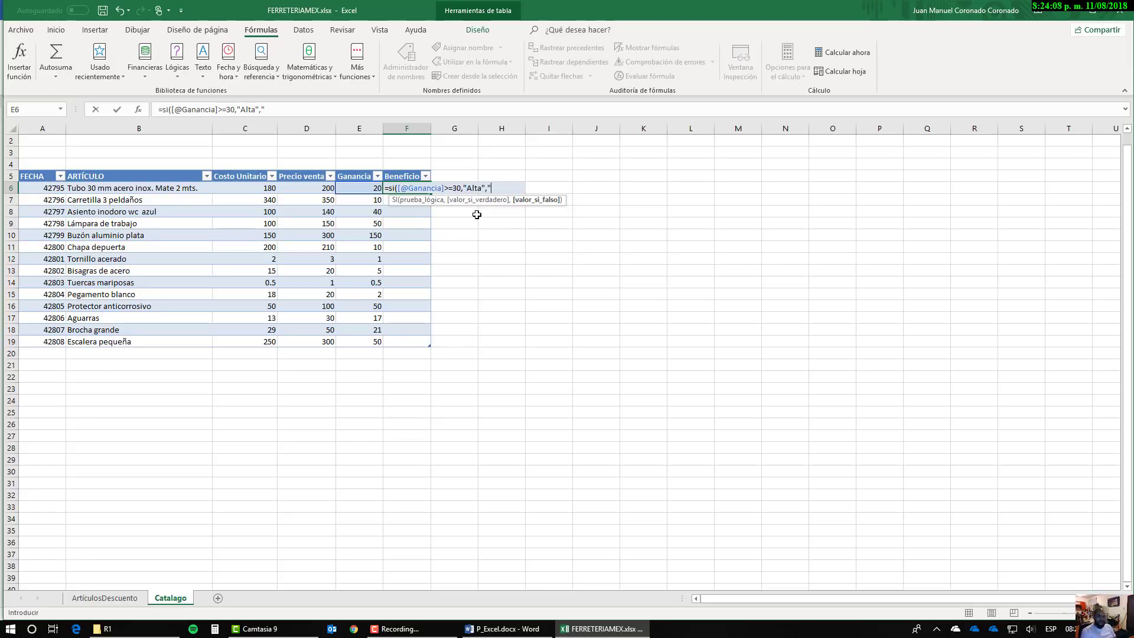
type("\"Baja\")")
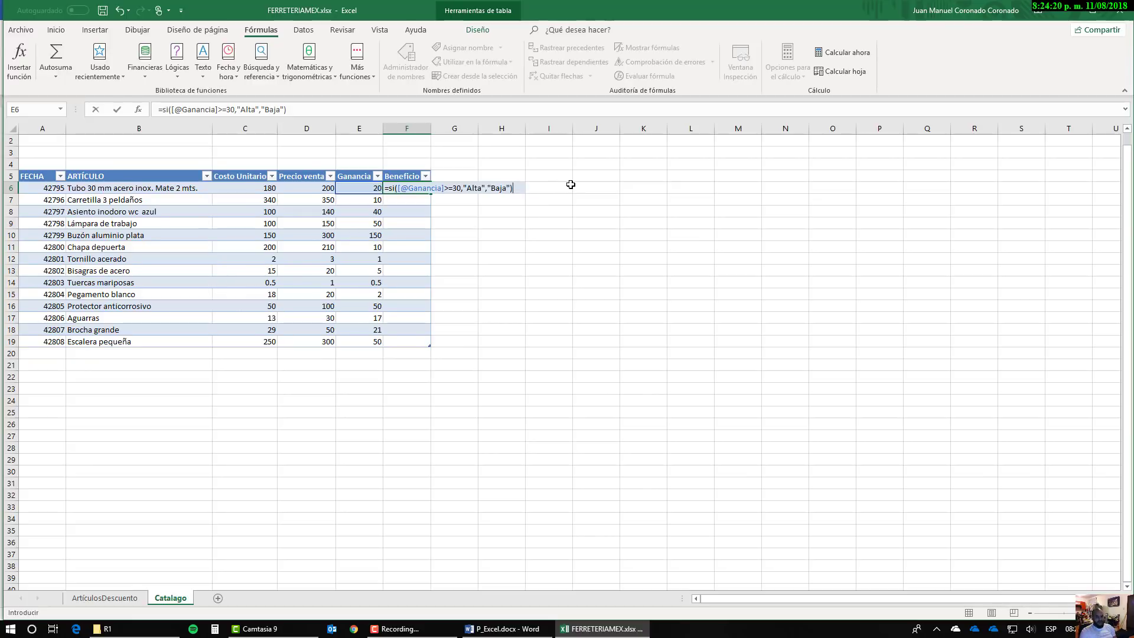
key("Return")
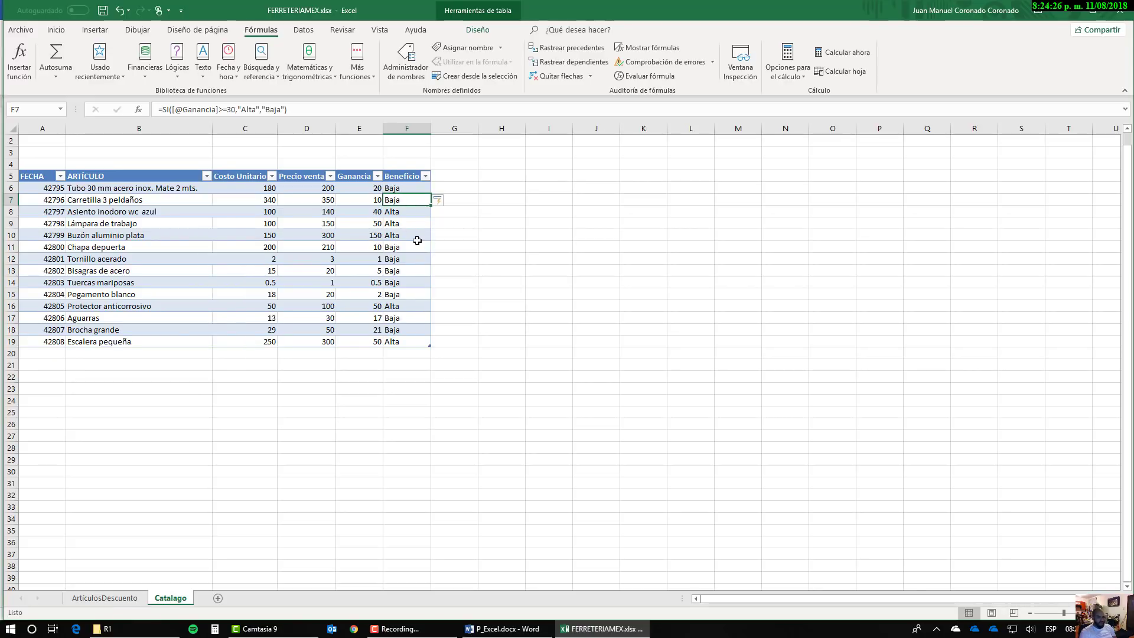
key("ctrl+z")
key("ctrl+z")
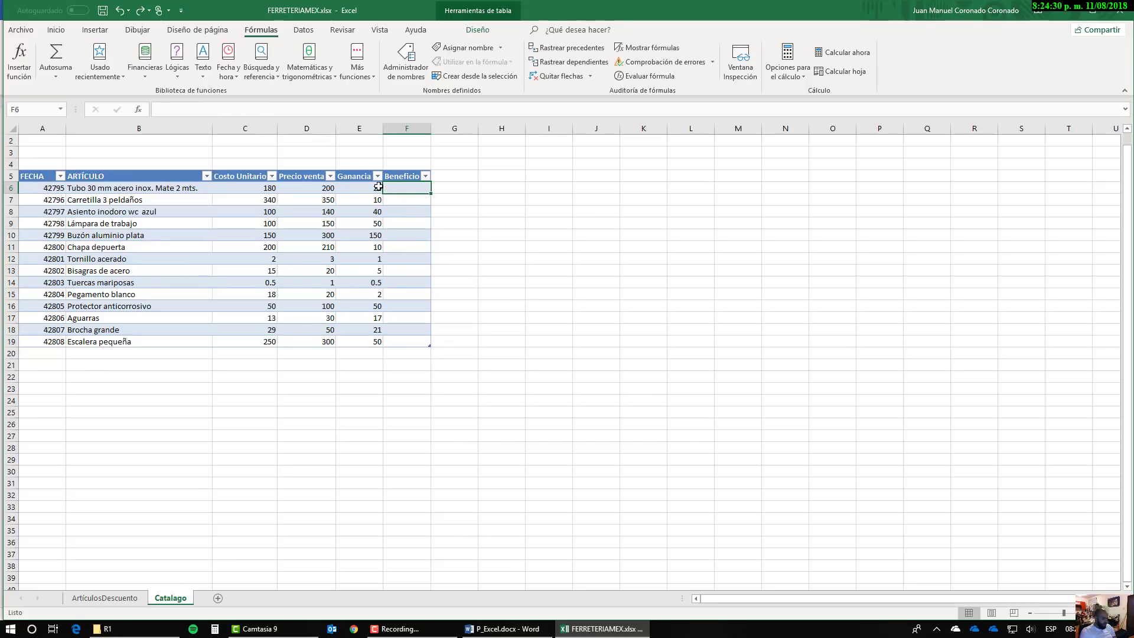
type("s")
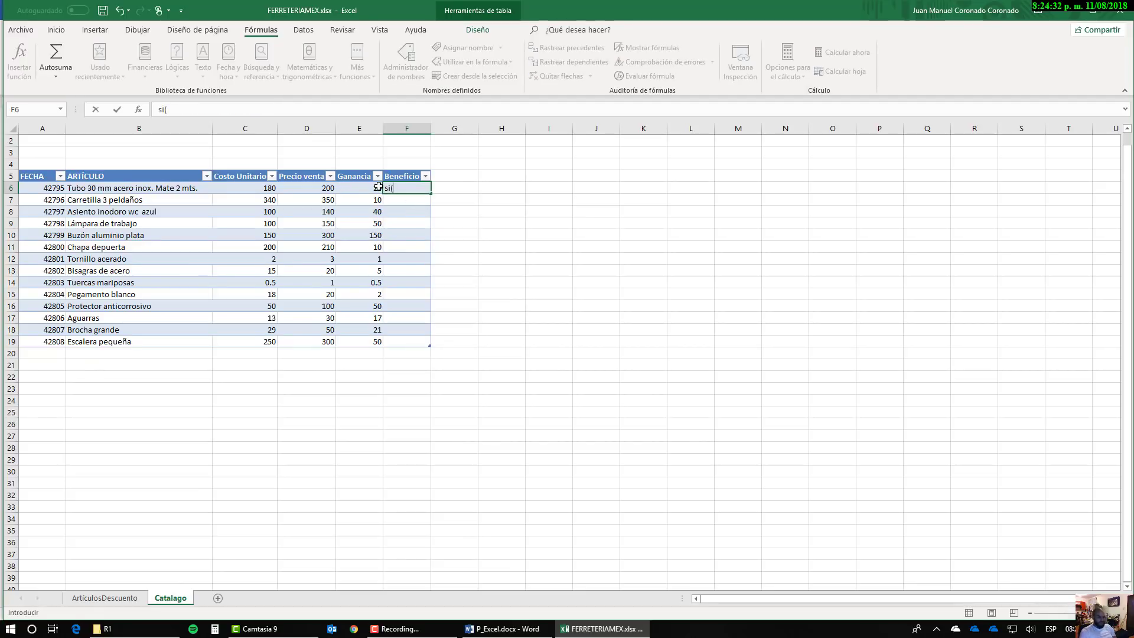
type("i(")
key("BackSpace")
key("BackSpace")
key("BackSpace")
type("=")
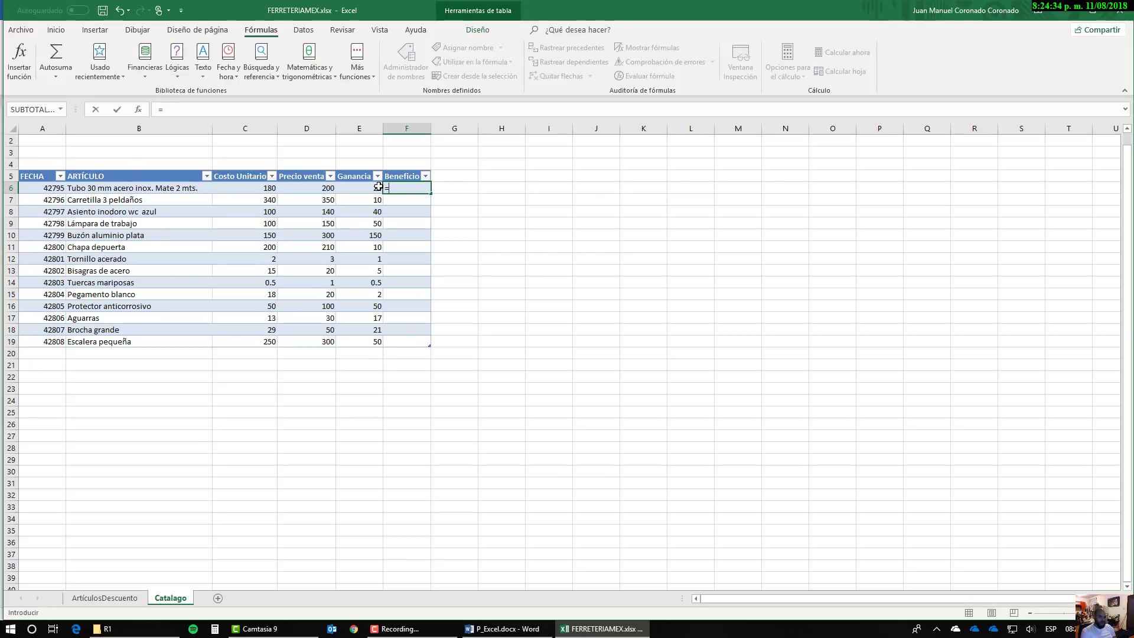
type("si(")
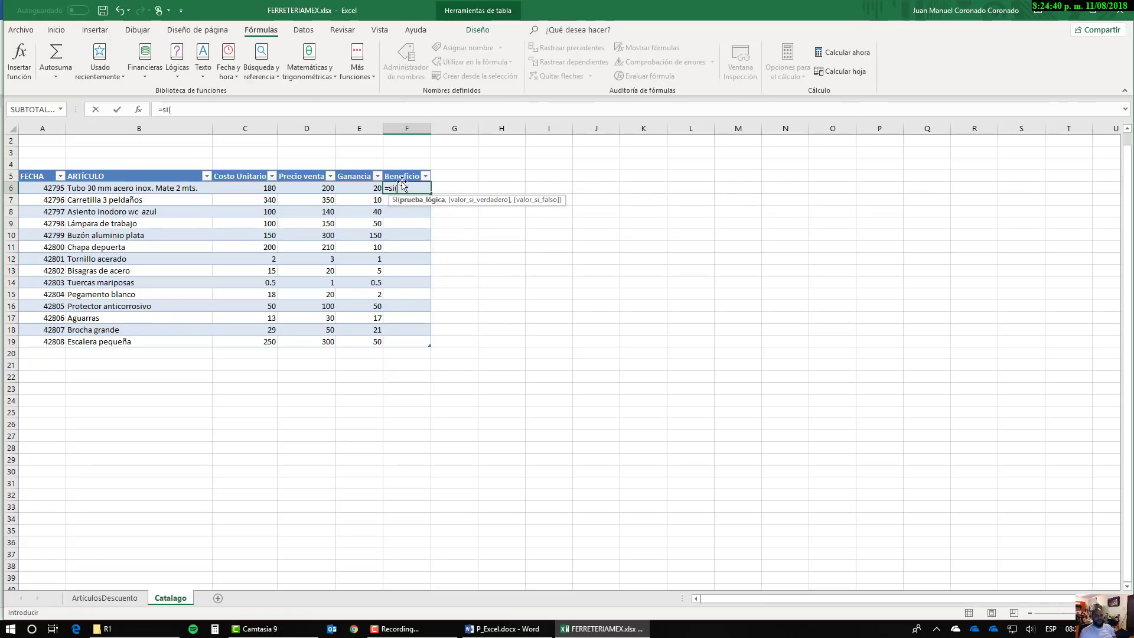
left_click(140, 110)
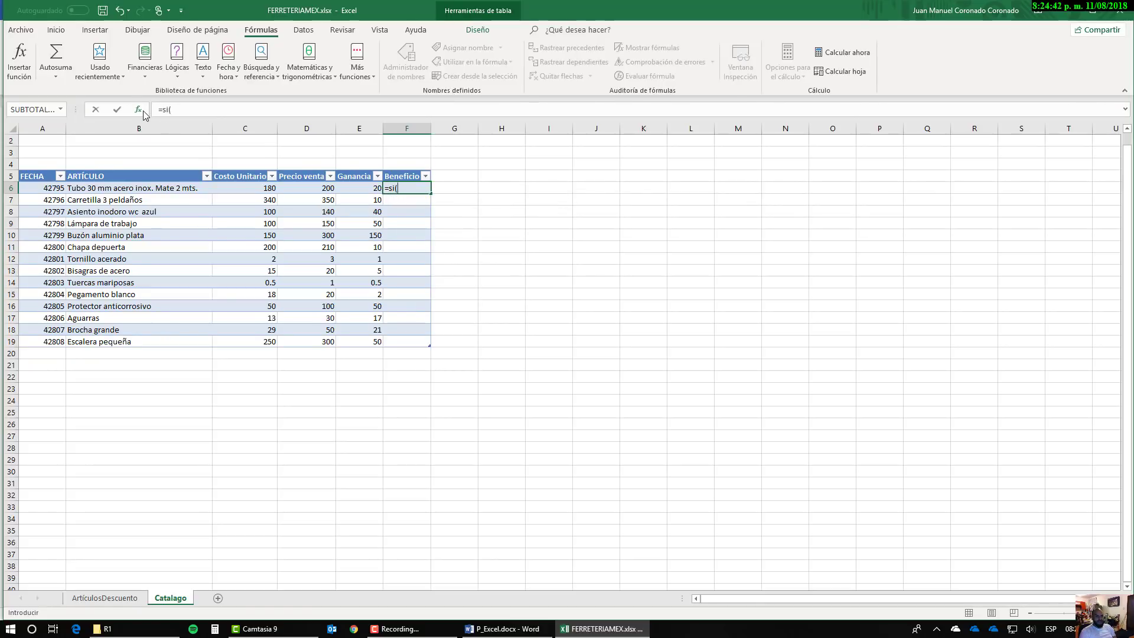
left_click_drag(600, 177, 584, 176)
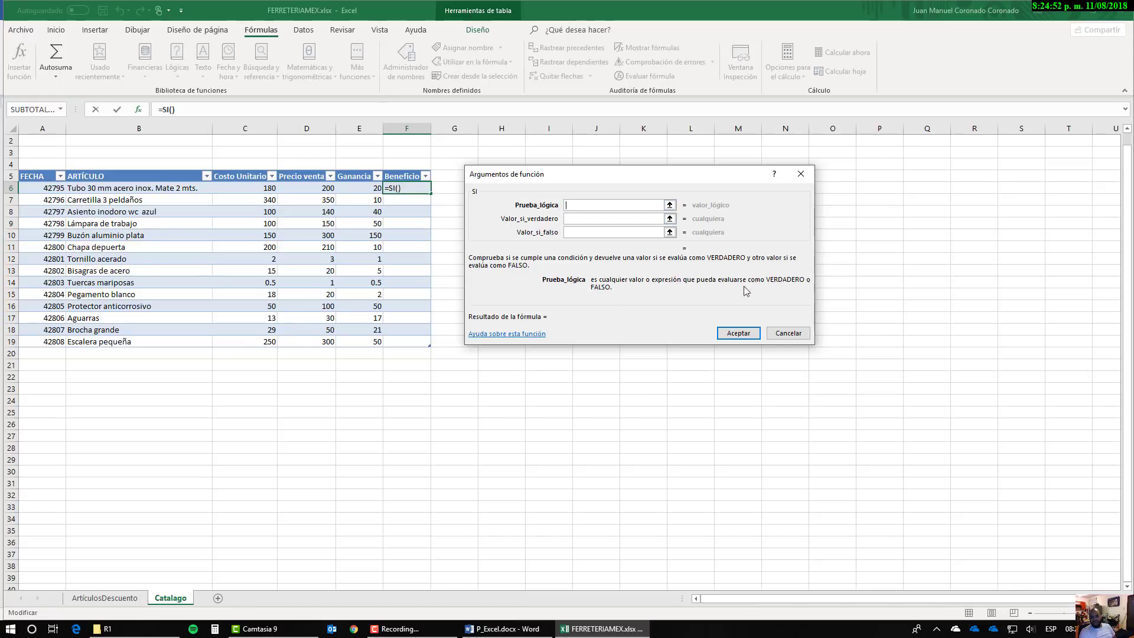
left_click(362, 188)
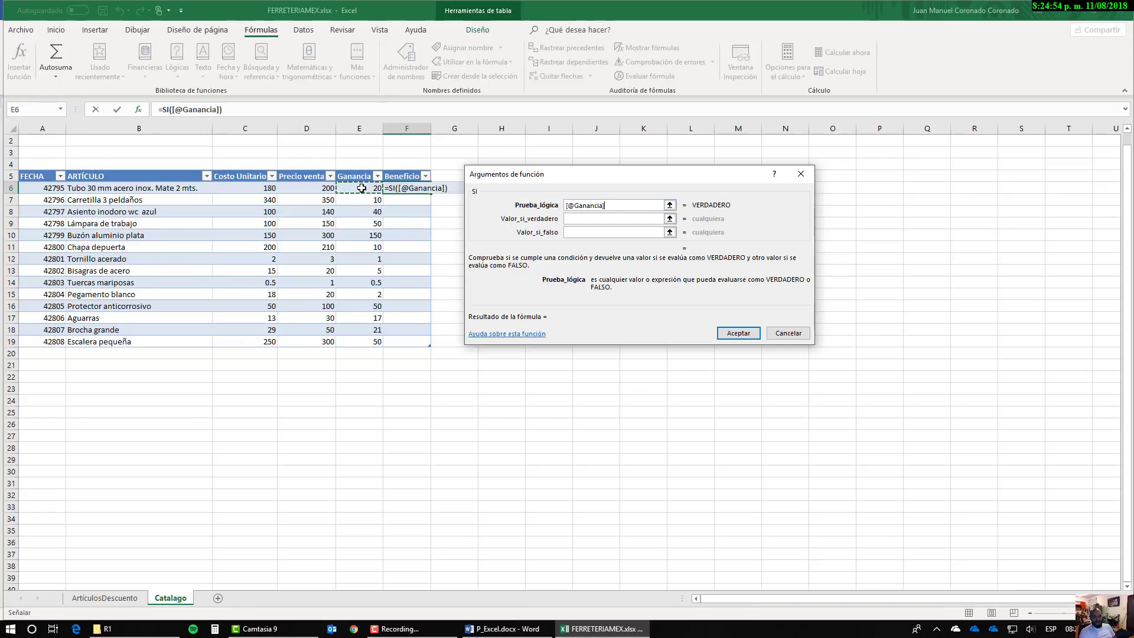
type(">")
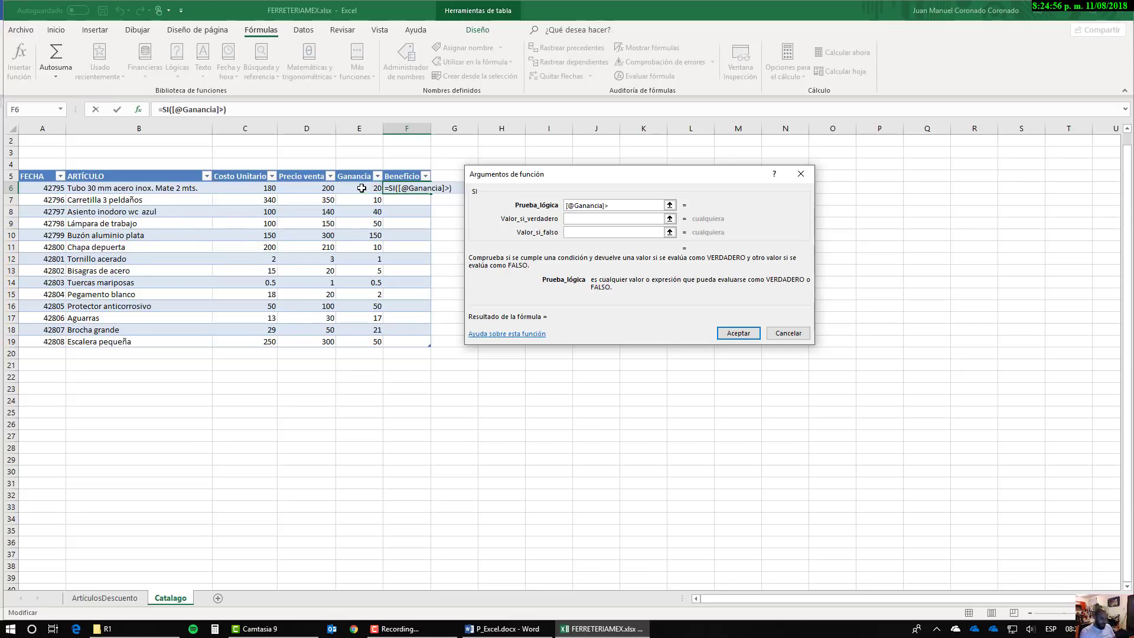
type("=30")
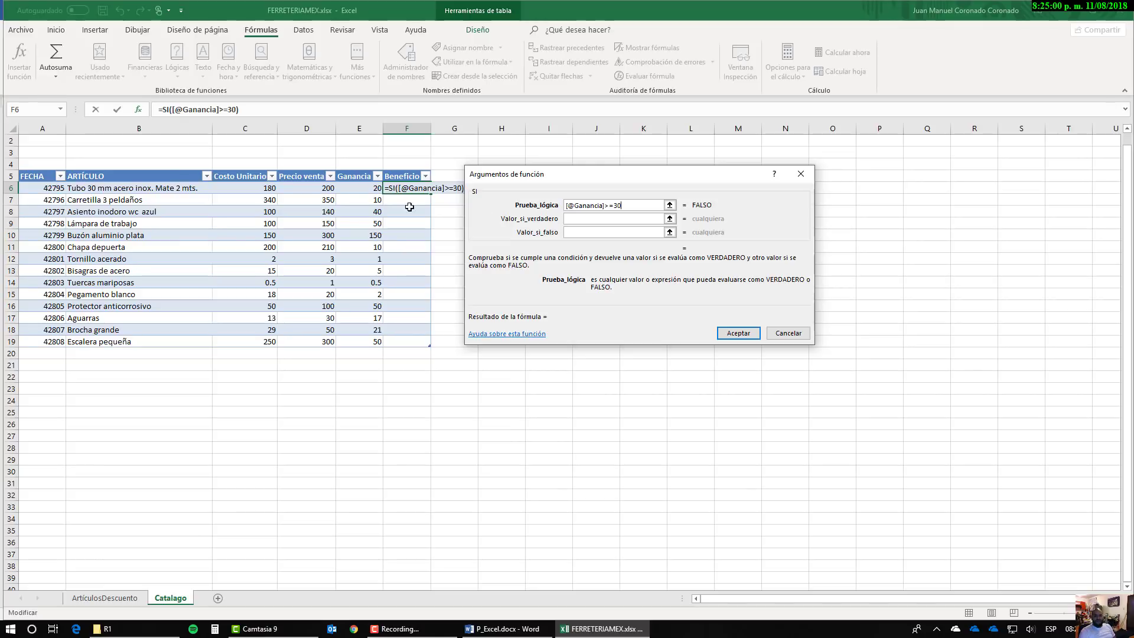
Step: Set Valor_si_verdadero to Alta and Valor_si_falso to Baja, and accept the SI function
left_click_drag(542, 179, 604, 178)
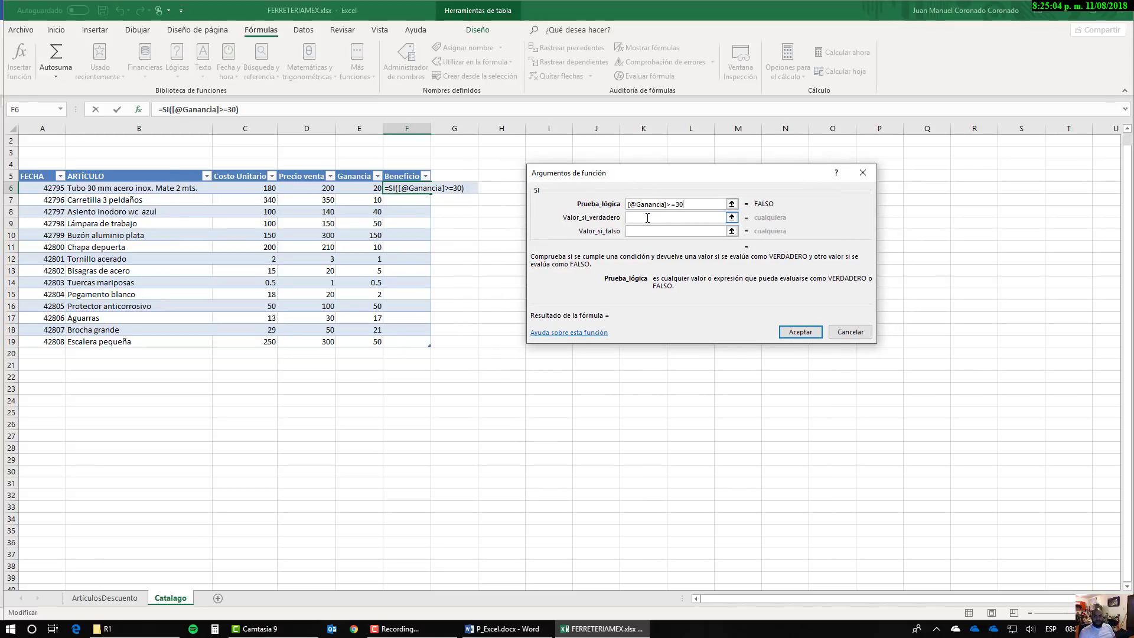
left_click(648, 219)
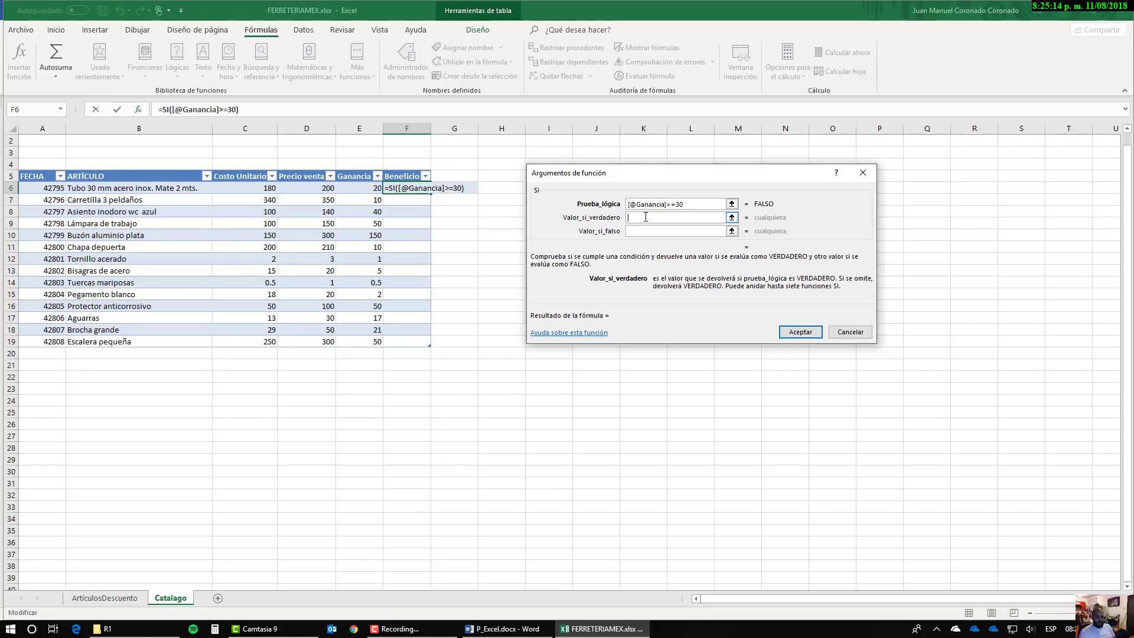
type("Alta")
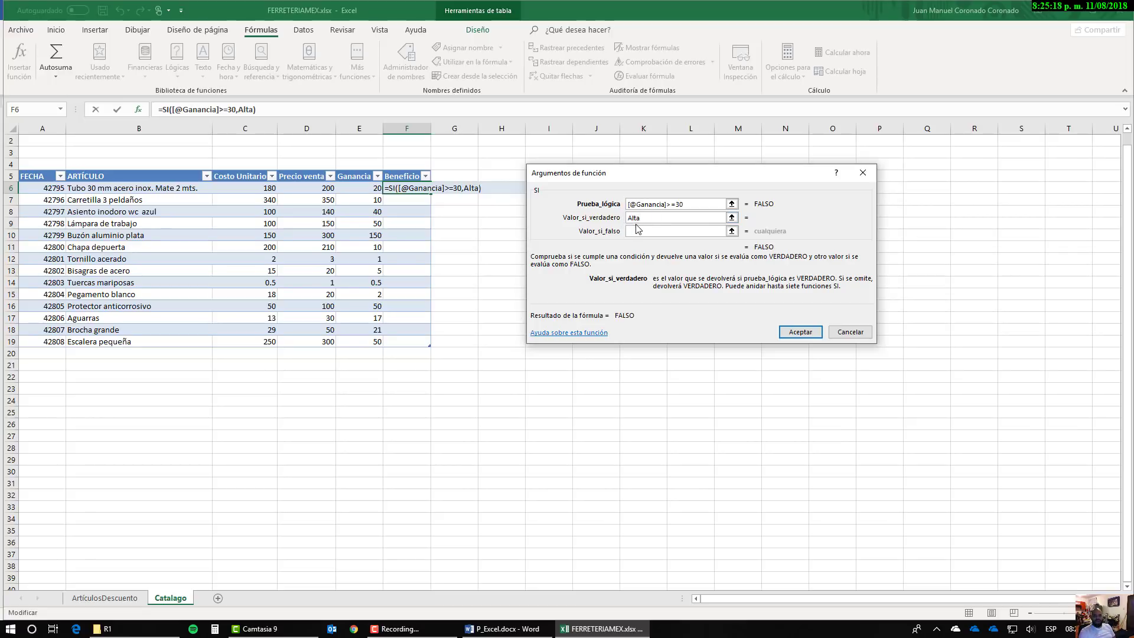
left_click(643, 230)
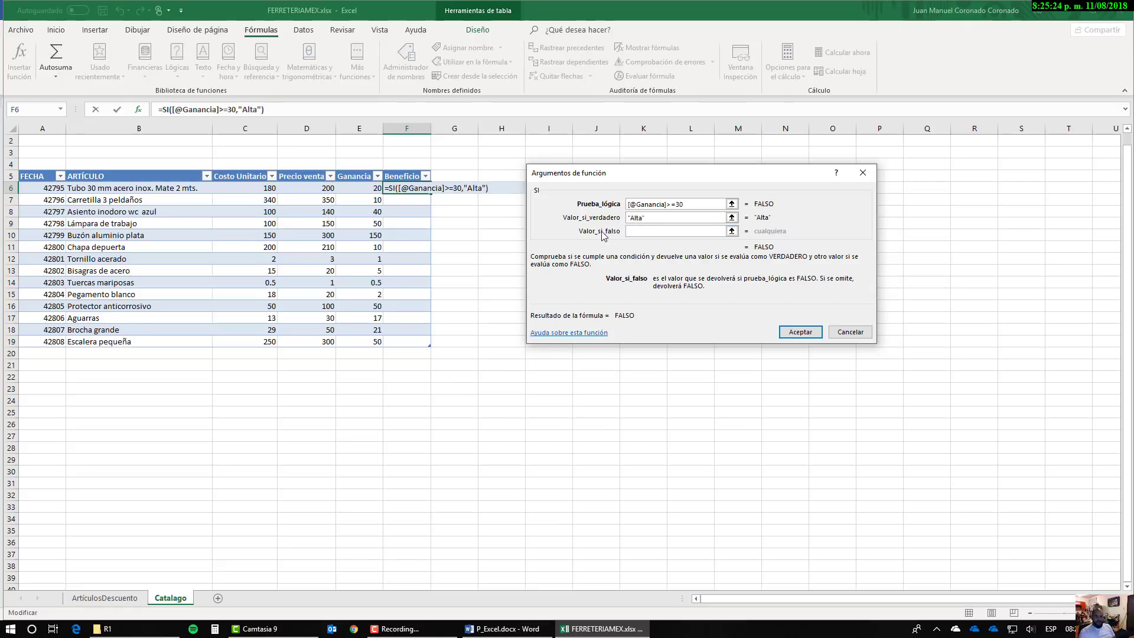
left_click(652, 205)
type("Baja")
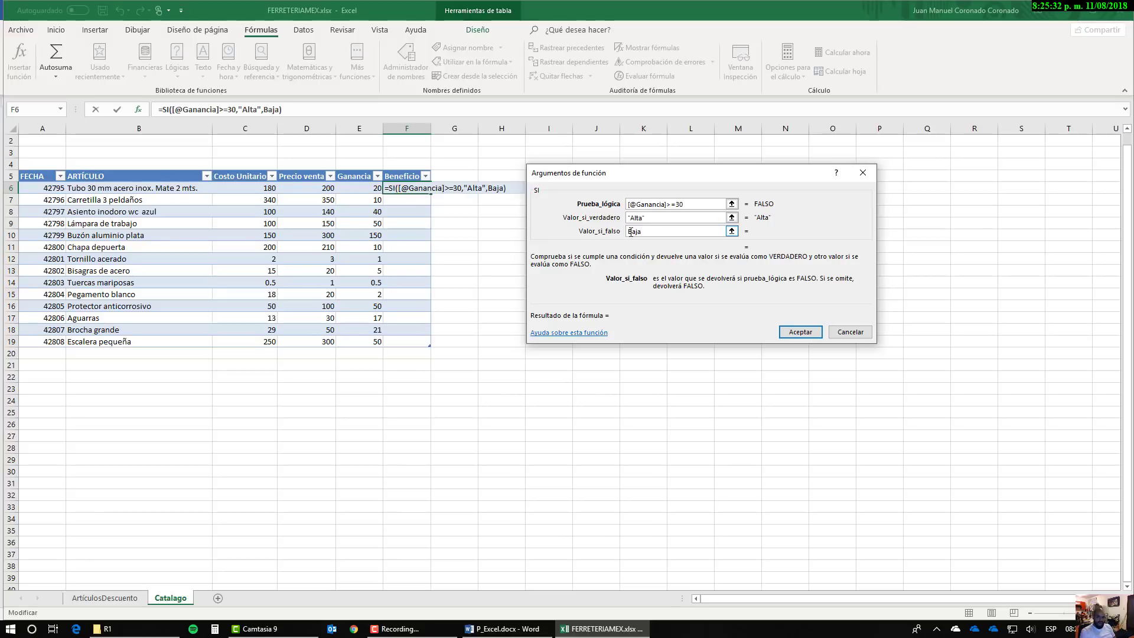
key("Tab")
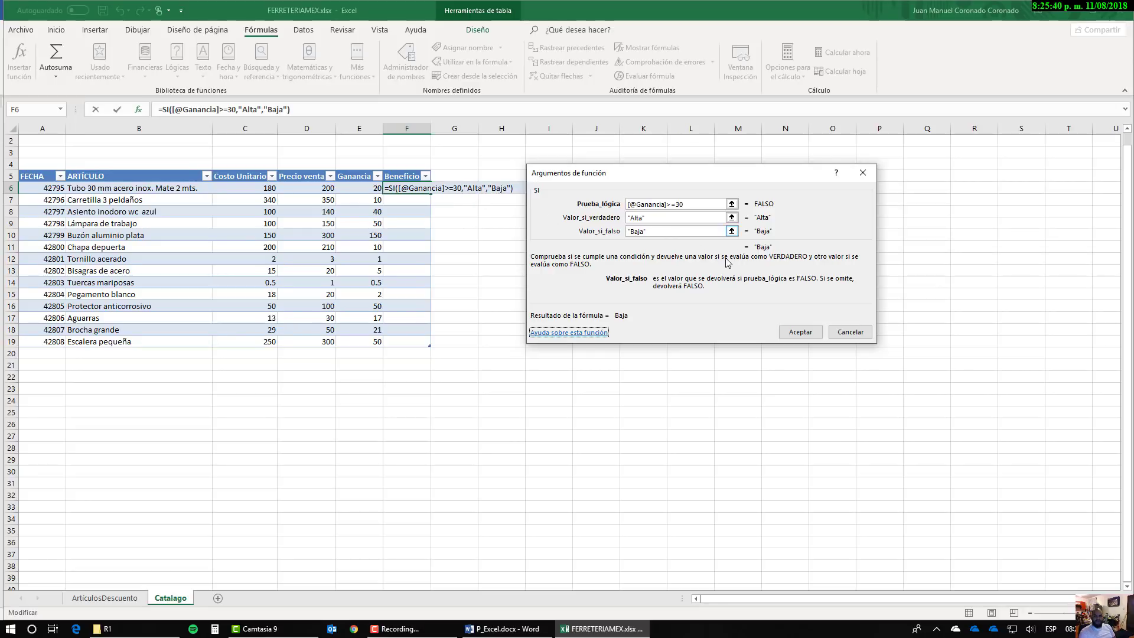
left_click(804, 331)
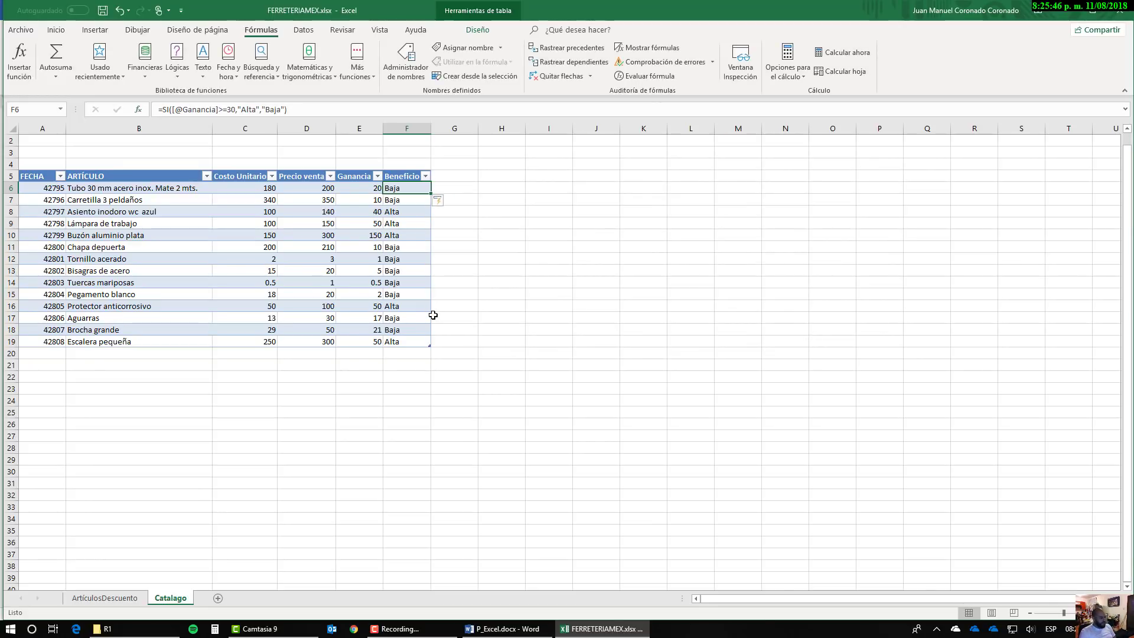
Step: Check the Ganancia values in the table, read task 1.6 in the Word document P_Excel.docx, and return to Excel
left_click(368, 198)
left_click(369, 213)
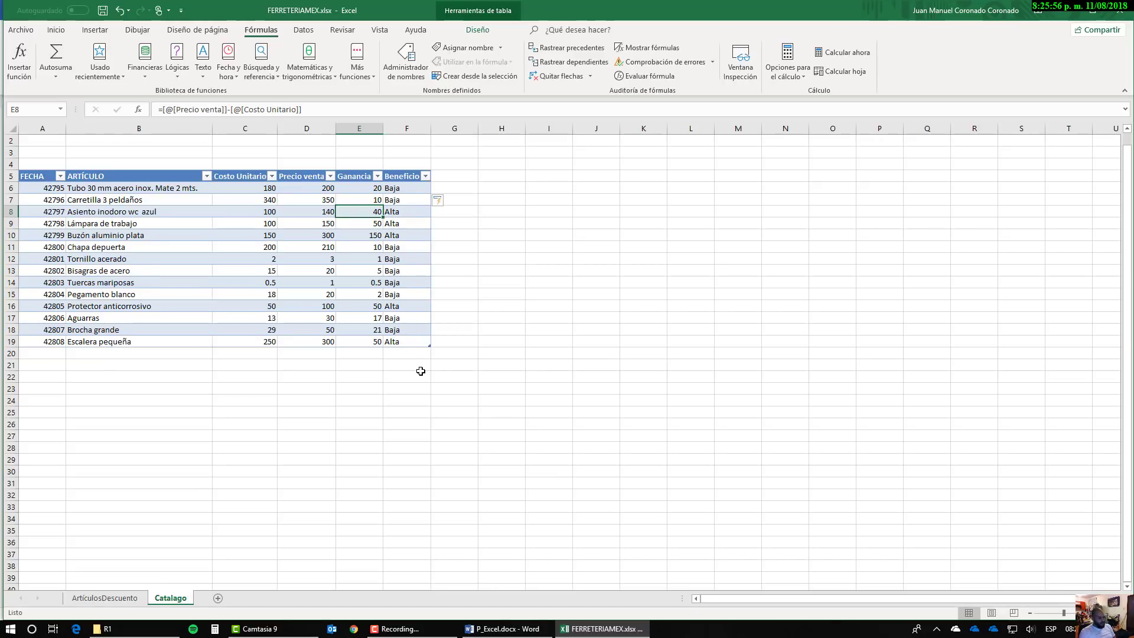
key("alt+Tab")
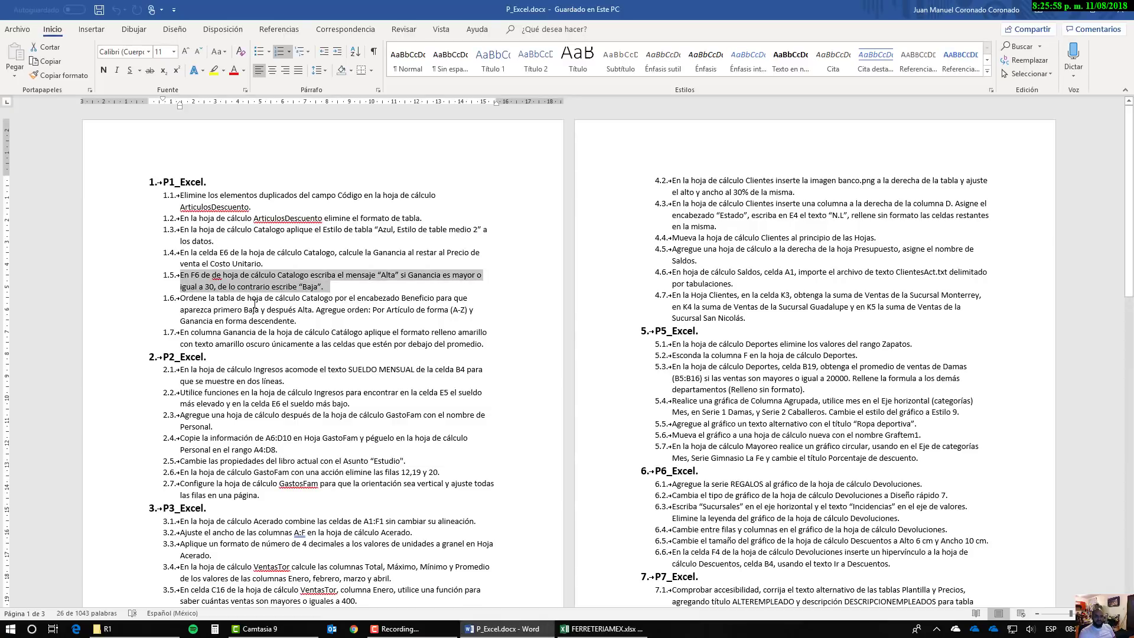
triple_click(255, 305)
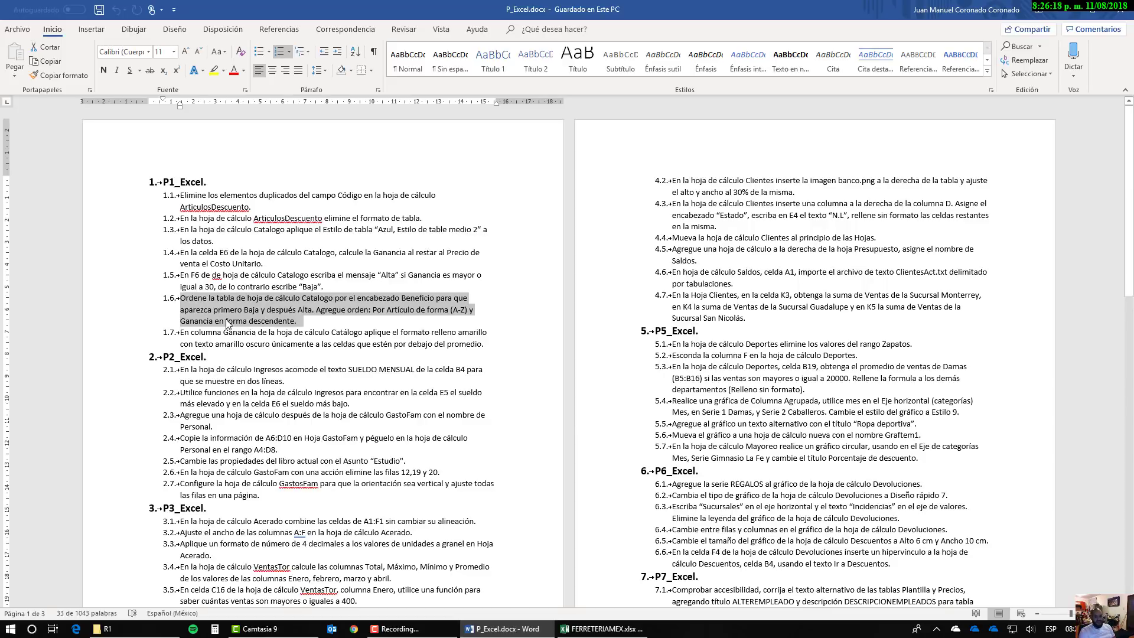
left_click(315, 311)
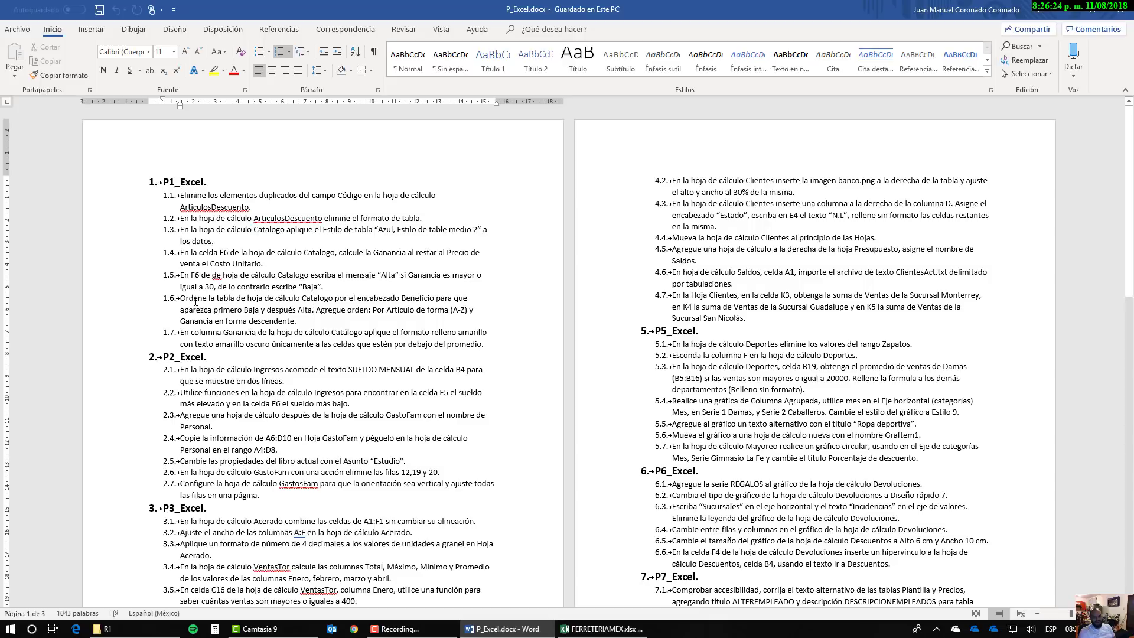
left_click_drag(181, 298, 315, 310)
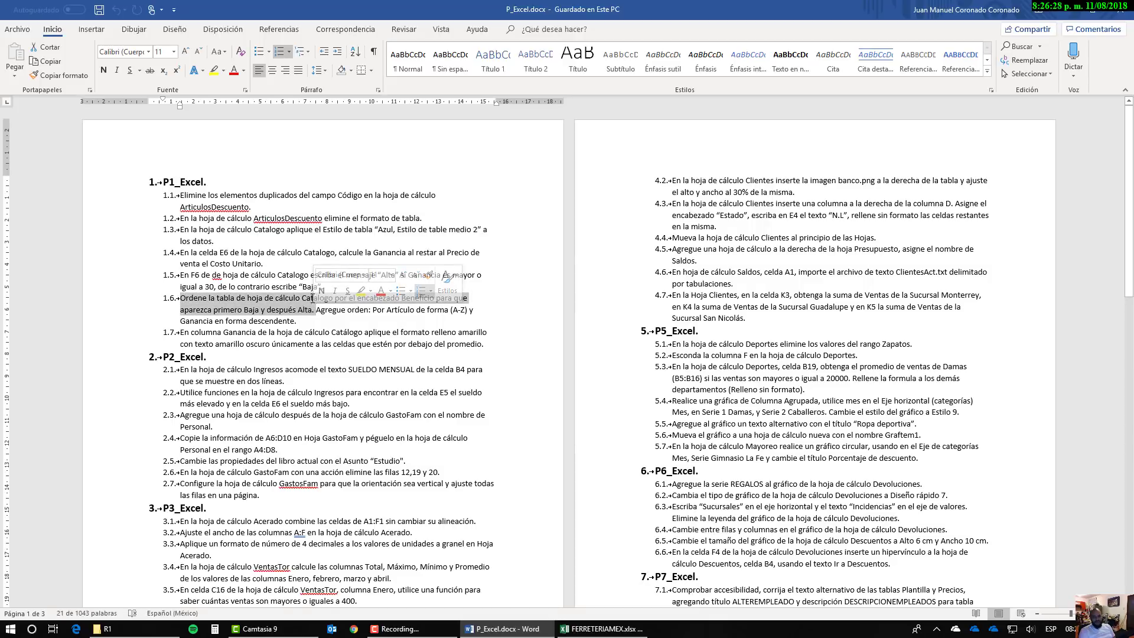
left_click(215, 299)
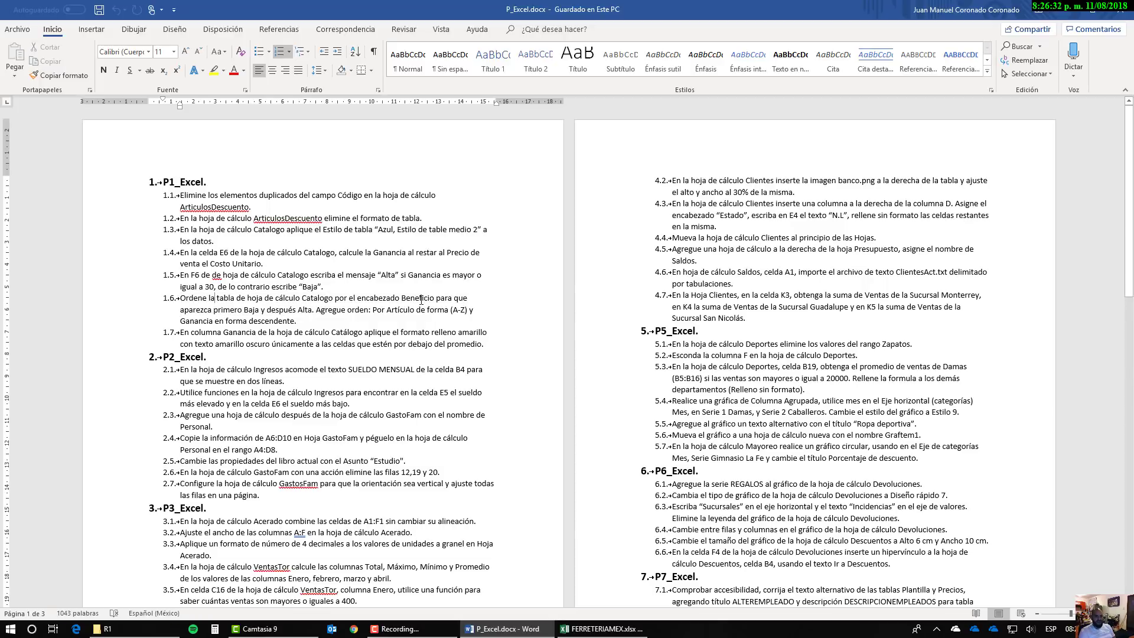
key("alt+Tab")
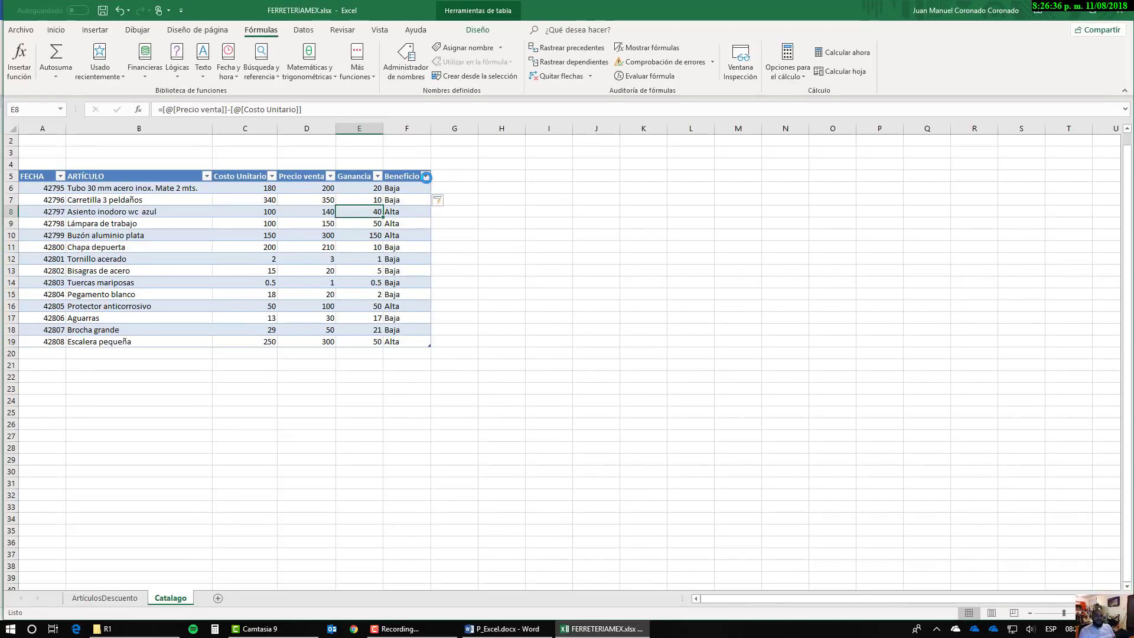
Step: Sort the Catalago table by Beneficio from Z to A
left_click(425, 176)
left_click(548, 209)
left_click(426, 177)
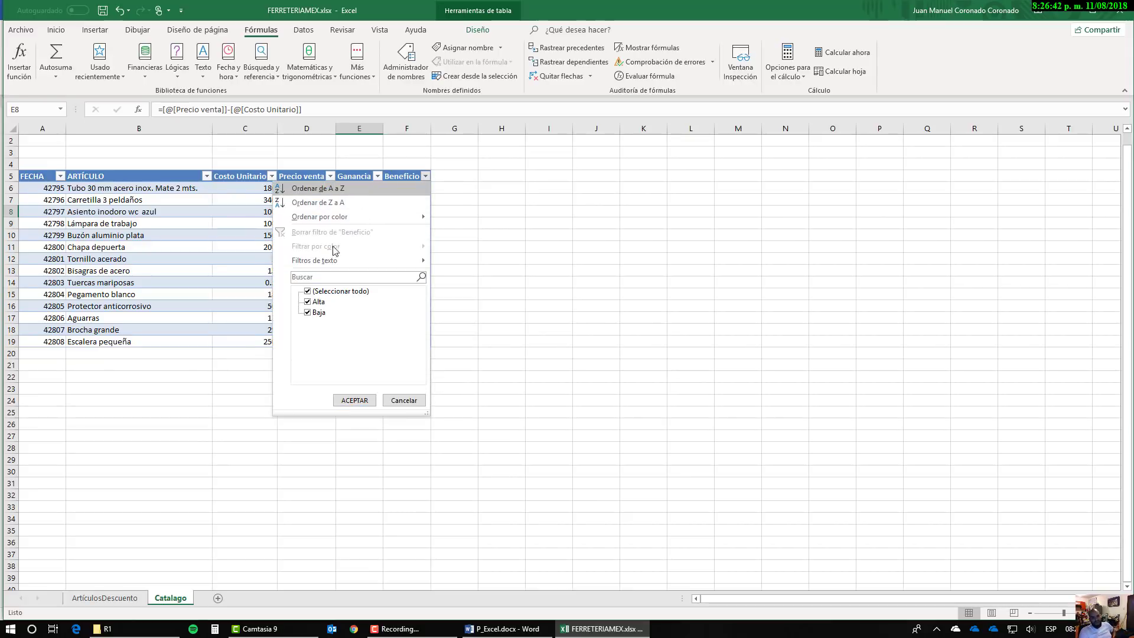
left_click(547, 251)
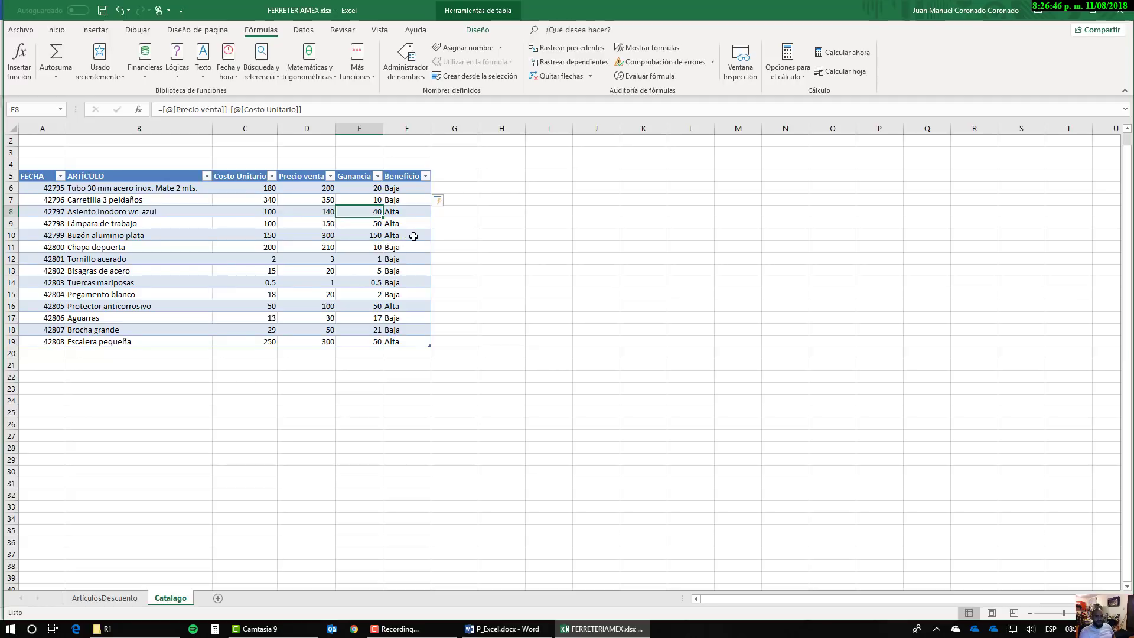
left_click(426, 177)
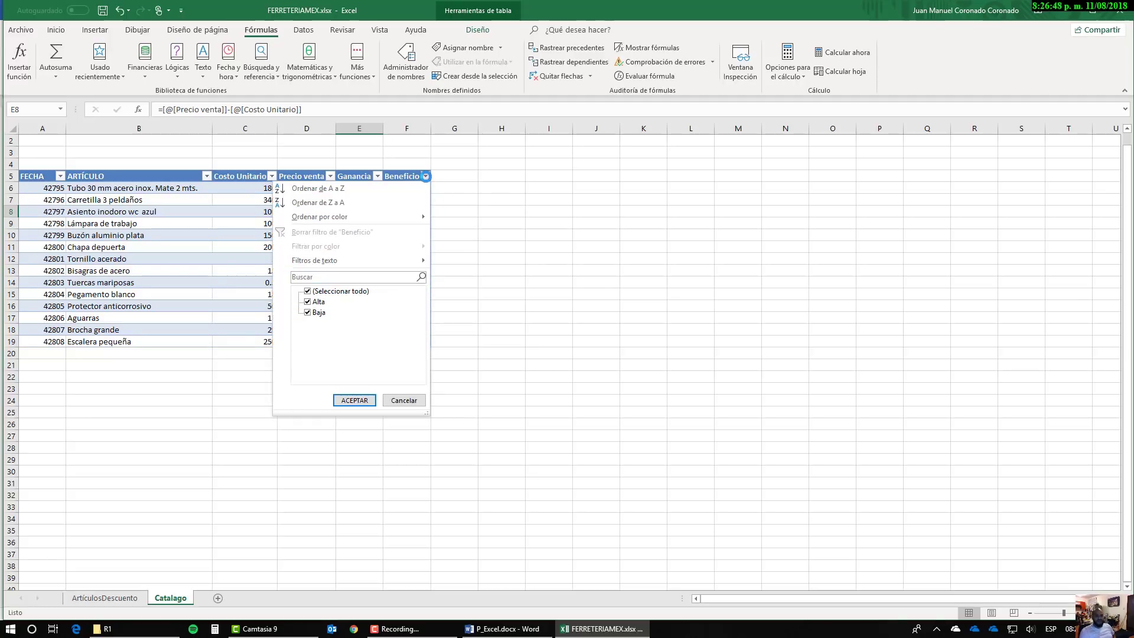
left_click(334, 203)
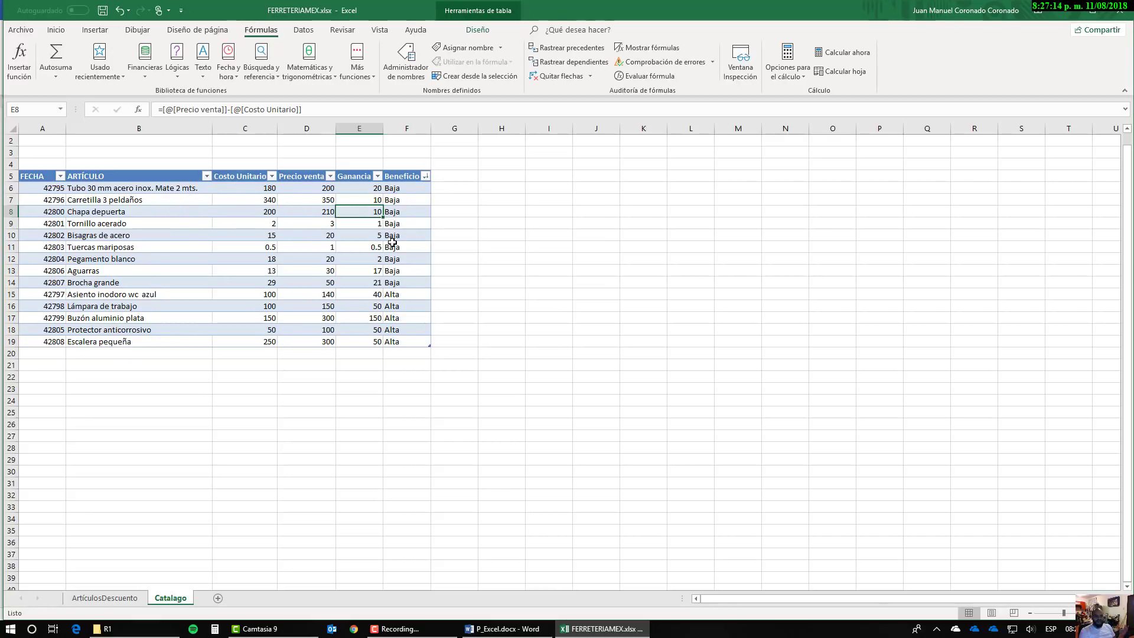
left_click(395, 260)
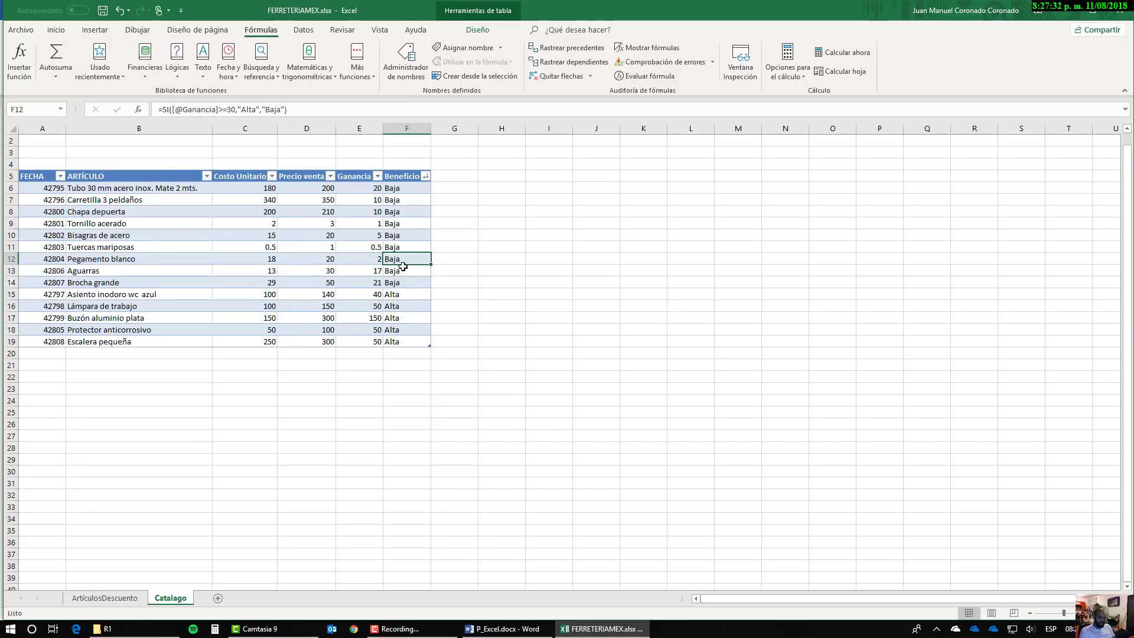
Step: Reread the additional sort criteria of task 1.6 in the Word document and return to Excel
key("alt+Tab")
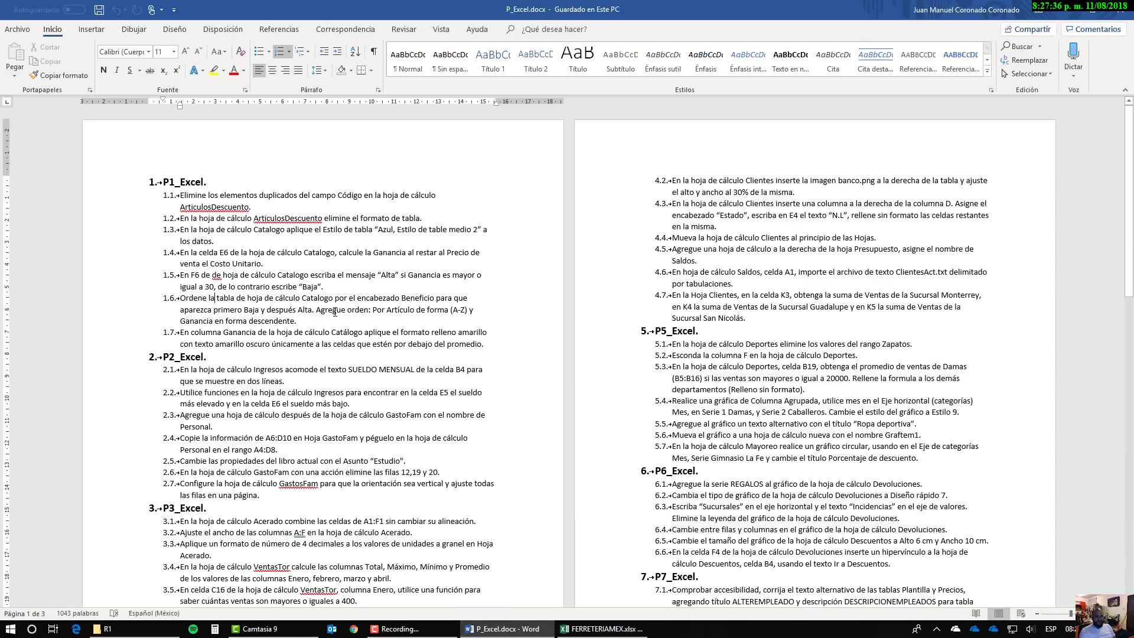
left_click_drag(373, 310, 301, 320)
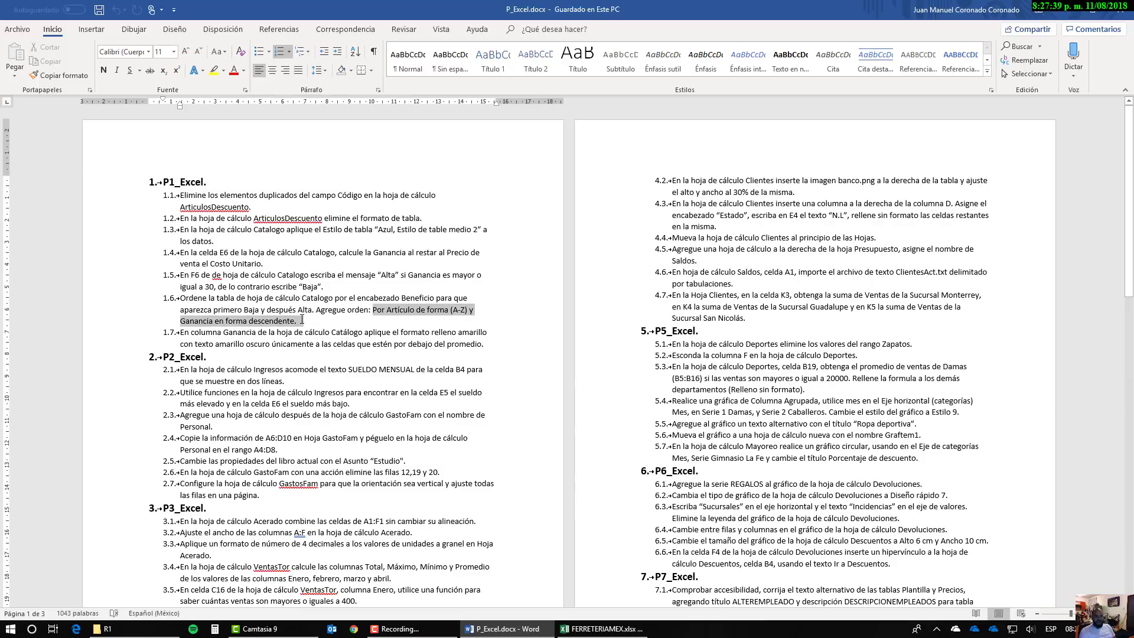
left_click(468, 318)
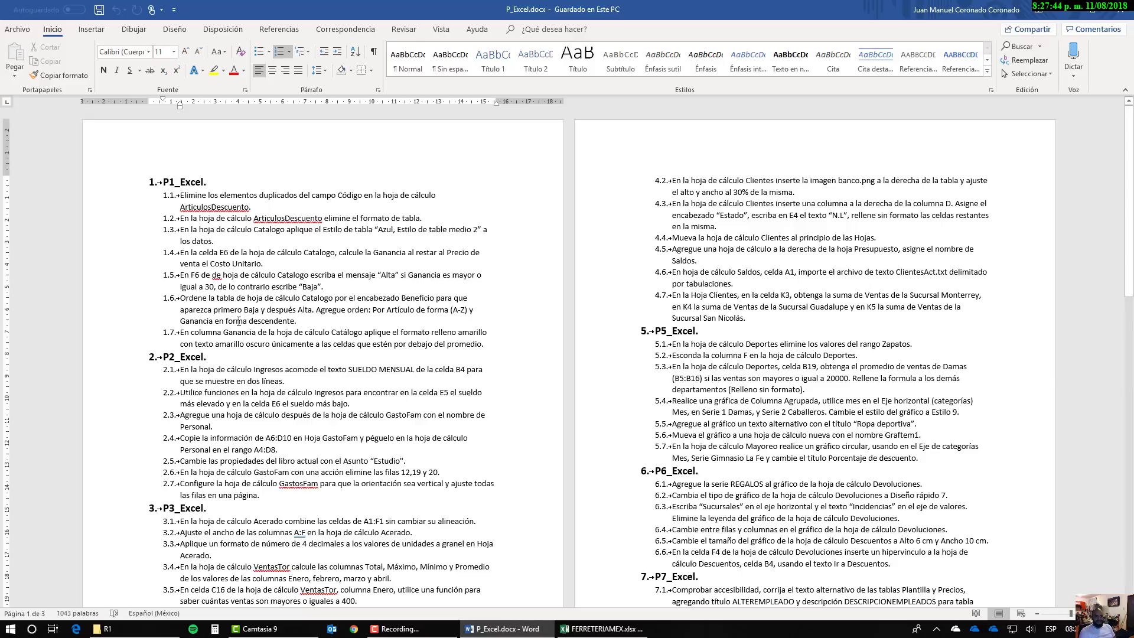
key("alt+Tab")
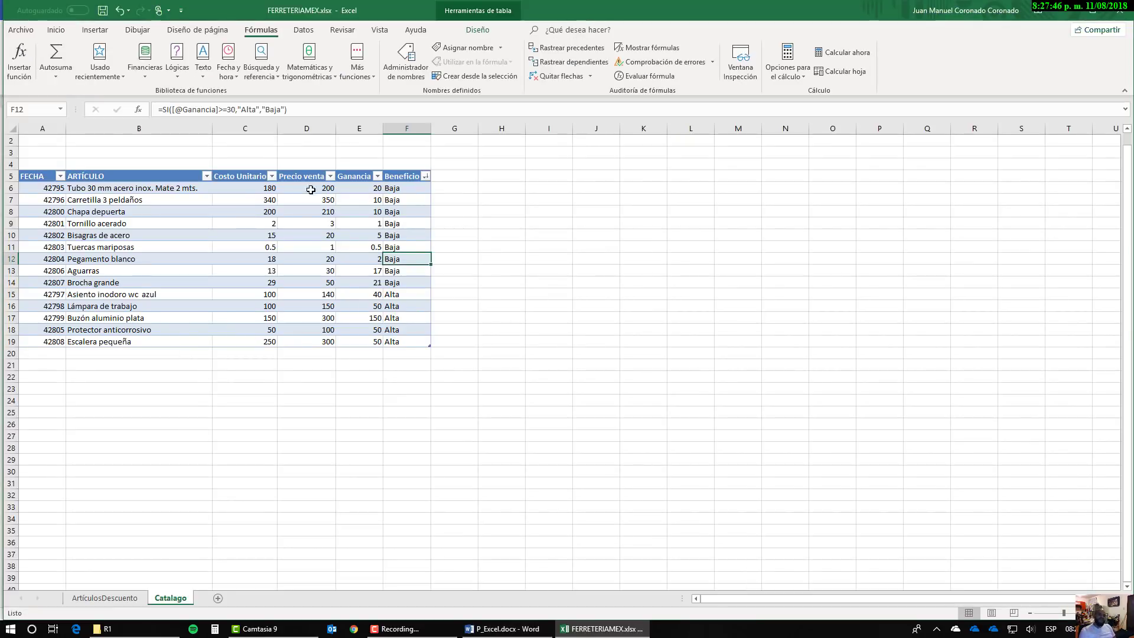
left_click(207, 176)
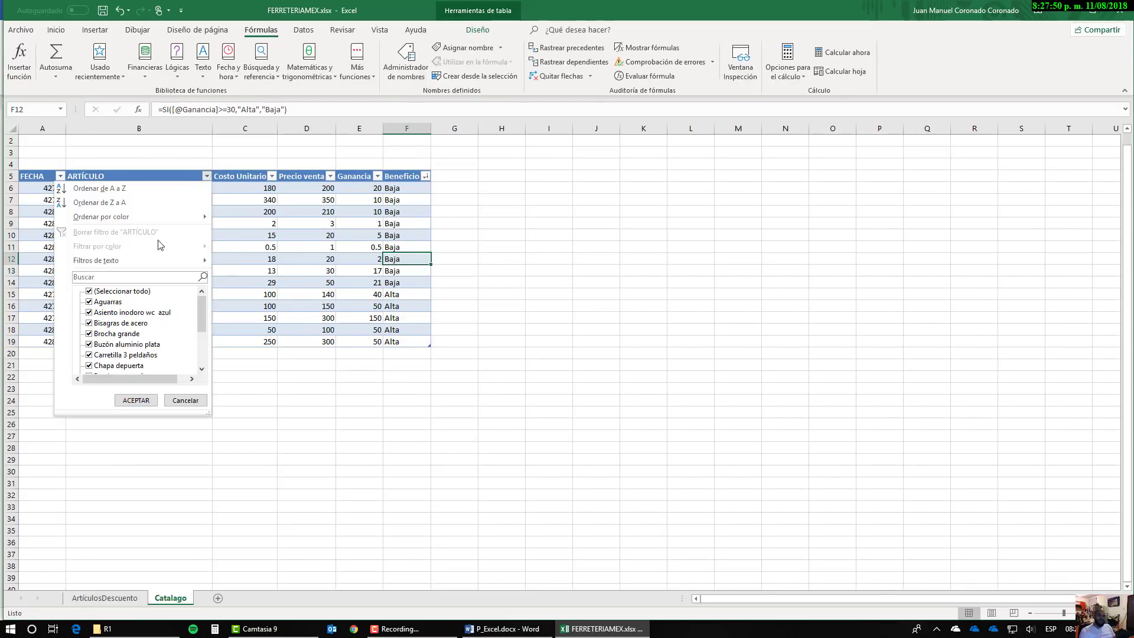
left_click(136, 400)
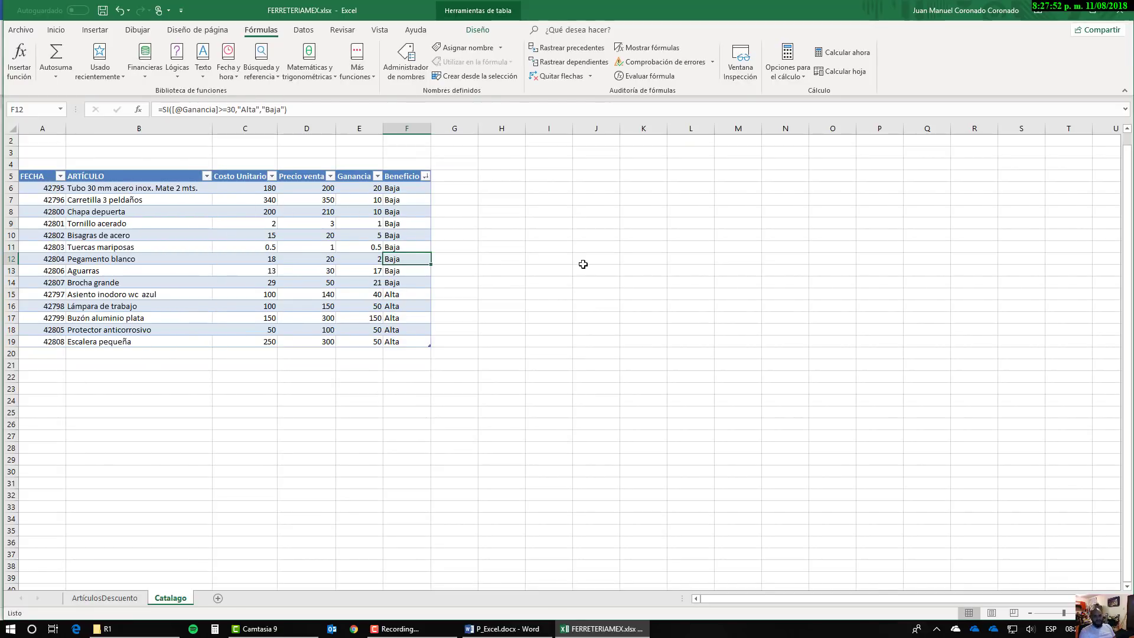
left_click(378, 176)
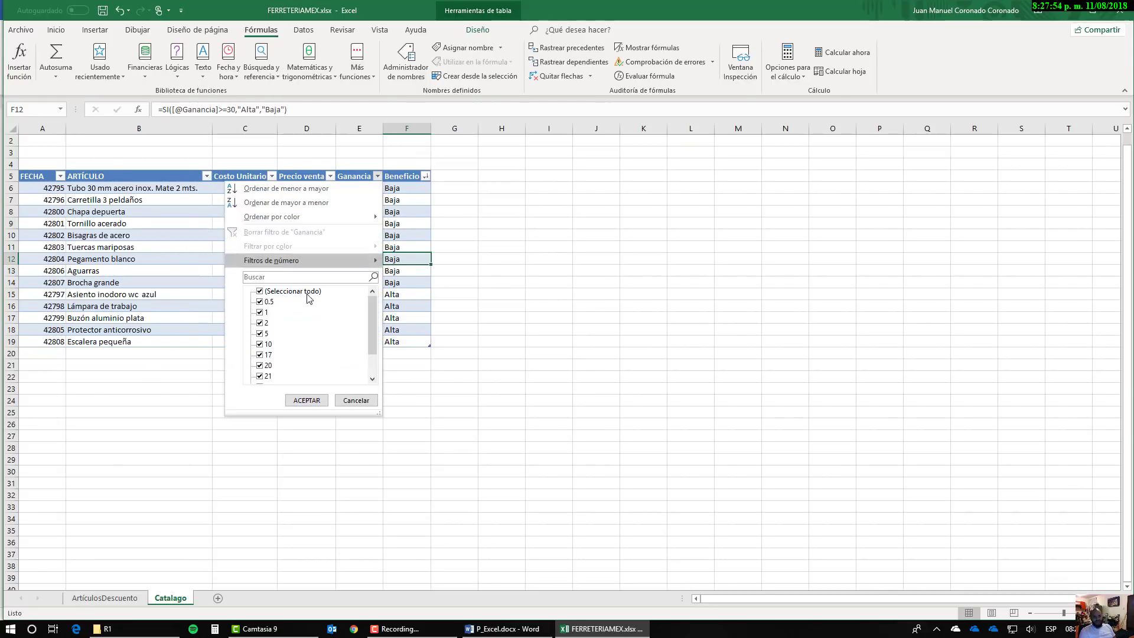
left_click(560, 219)
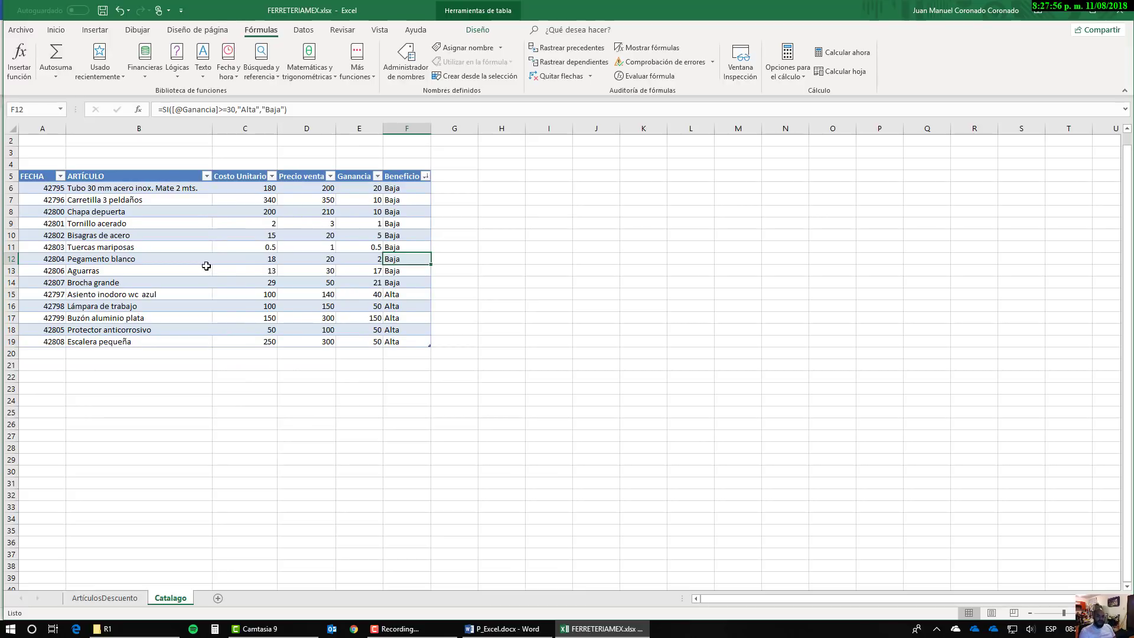
Step: Recheck task 1.6 in Word and, in Excel's custom sort dialog, set the first level to ARTÍCULO with order A a Z
key("alt+Tab")
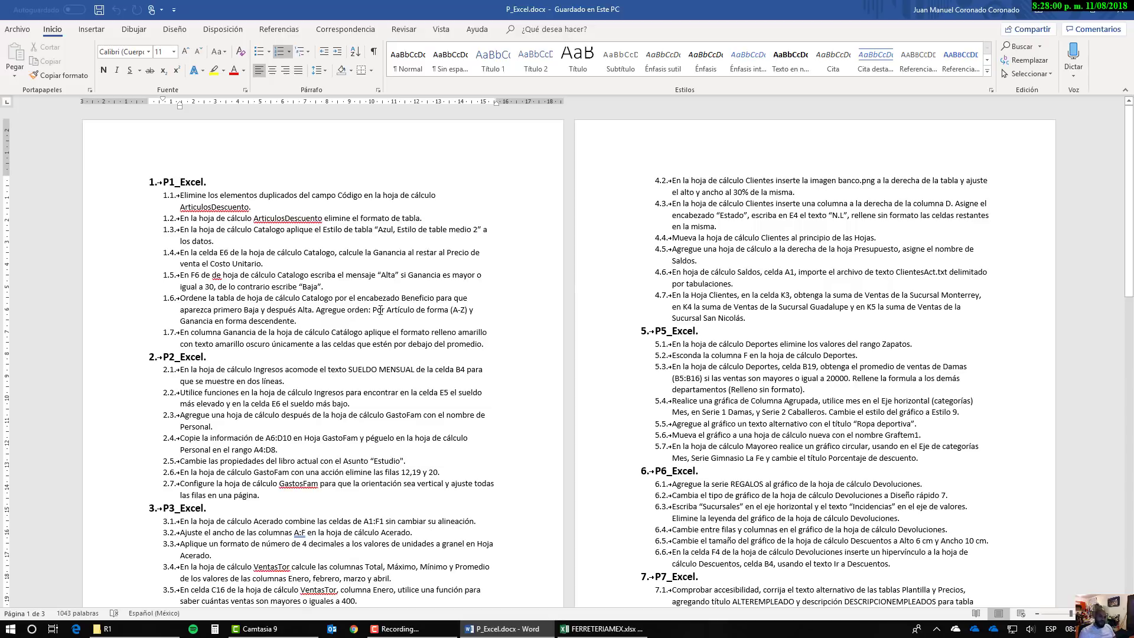
key("alt+Tab")
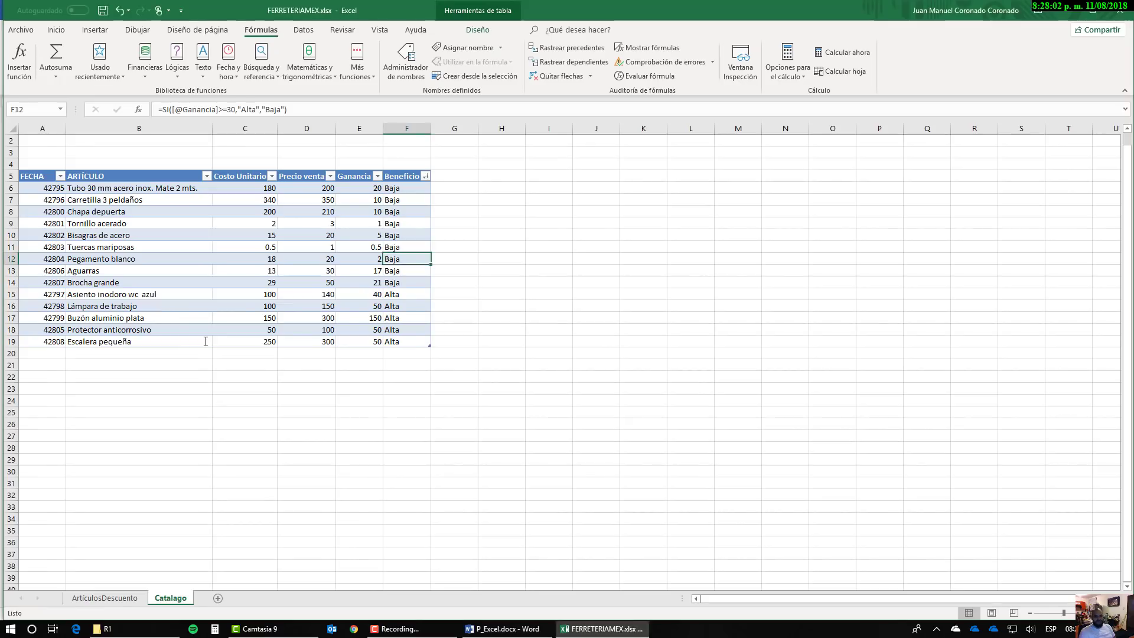
left_click(53, 29)
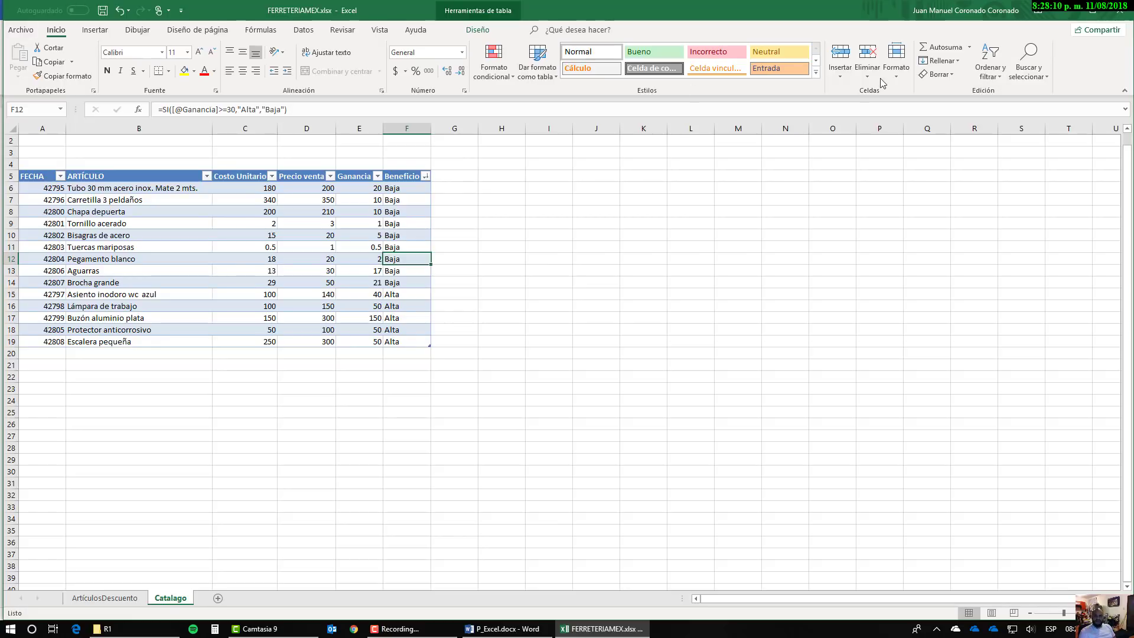
left_click(986, 77)
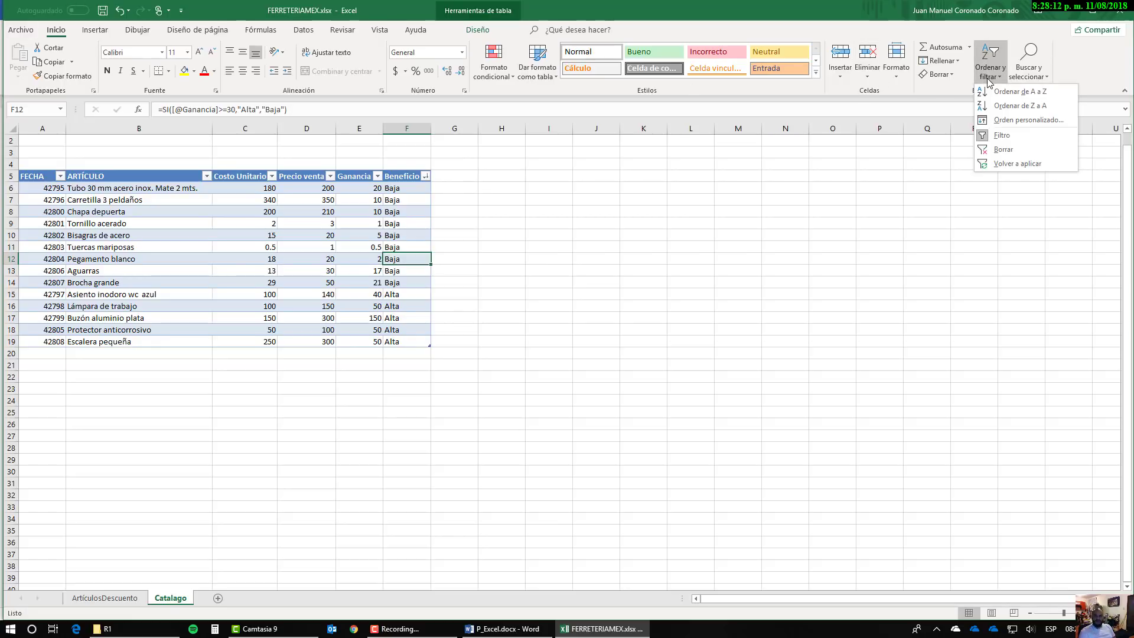
left_click(1024, 120)
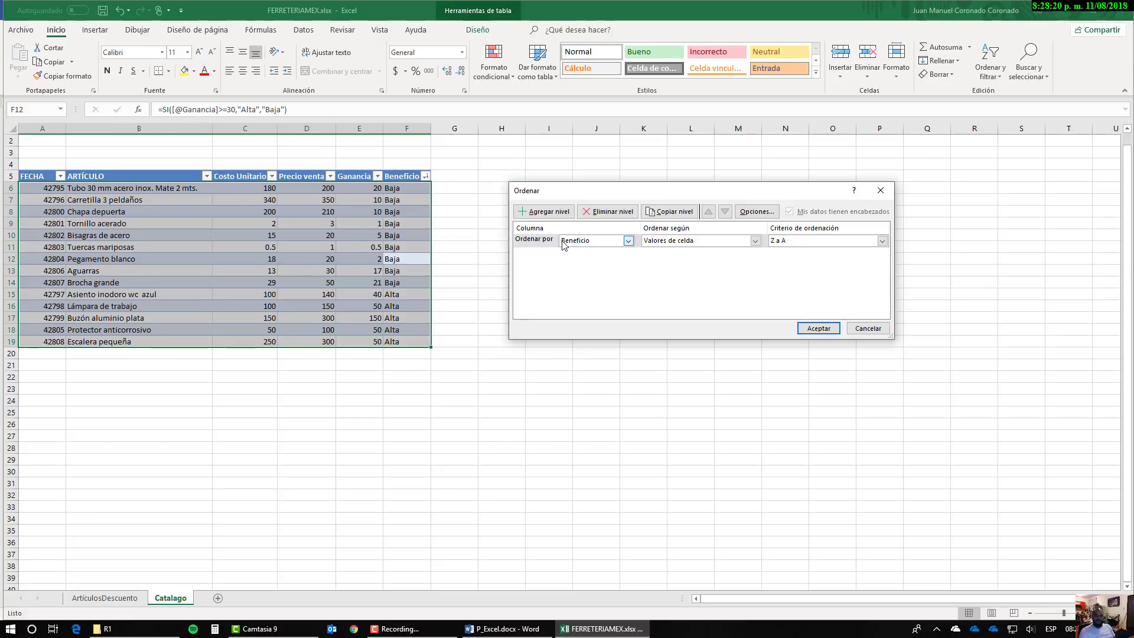
key("alt+Tab")
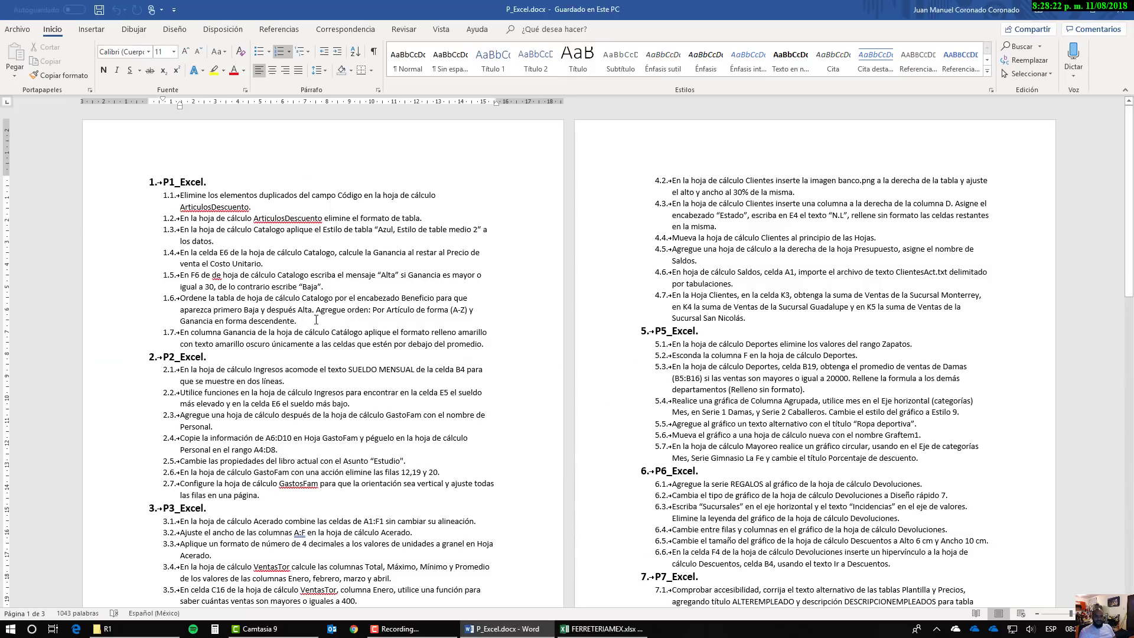
key("alt+Tab")
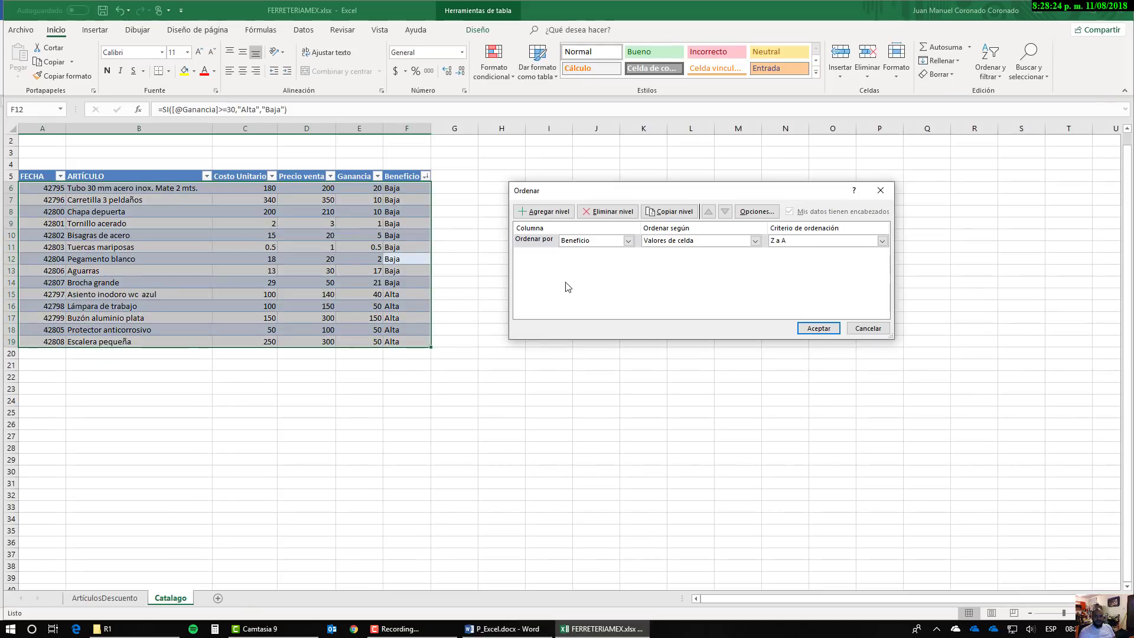
left_click(628, 241)
left_click(597, 260)
left_click(805, 241)
left_click(802, 250)
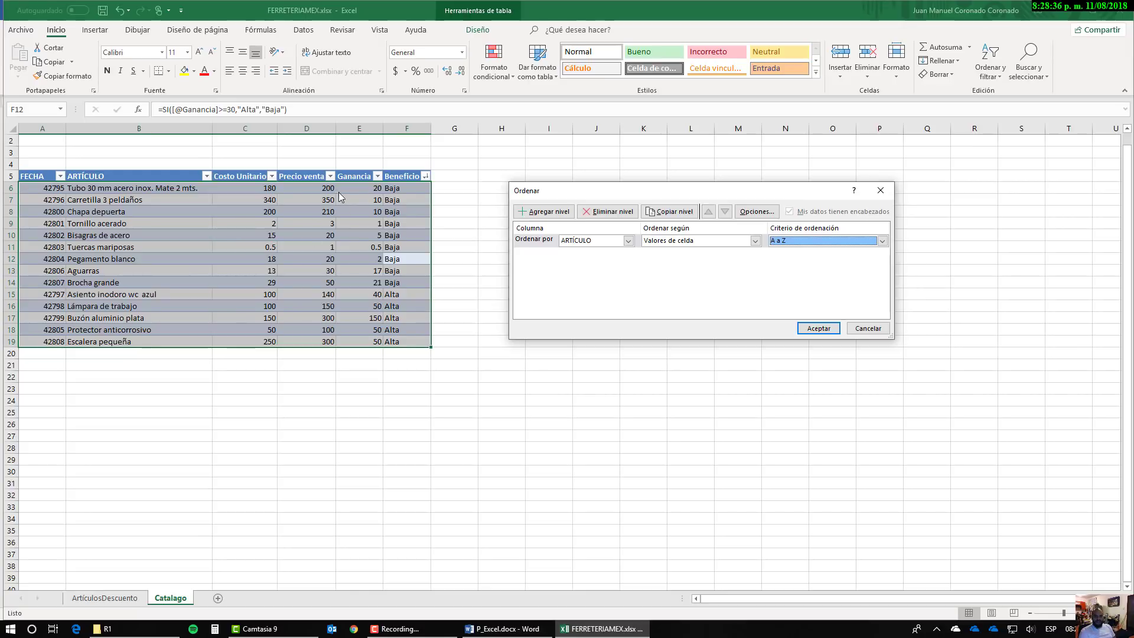
Step: Recheck task 1.6 in Word, return to Excel, and add a second level to the custom sort by Ganancia
key("alt+Tab")
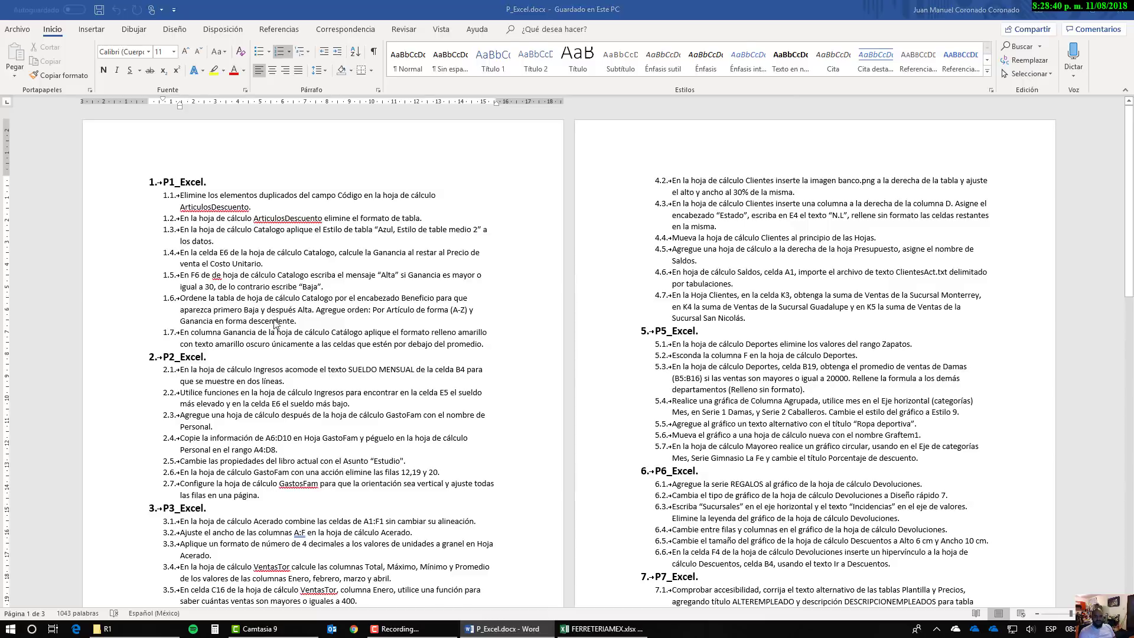
key("alt+Tab")
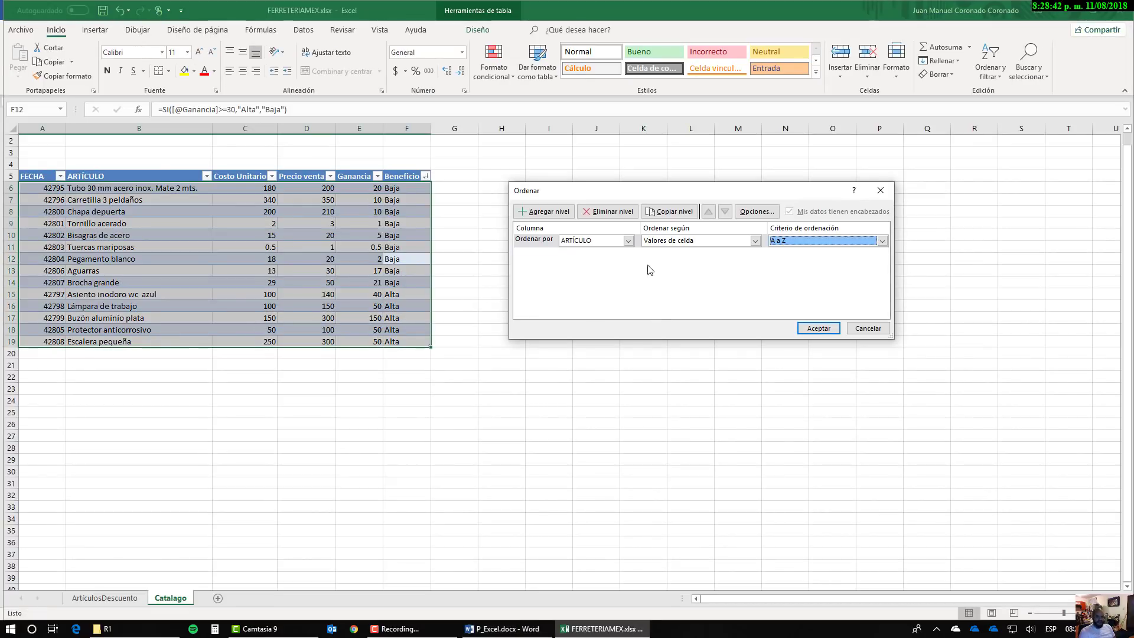
left_click(549, 212)
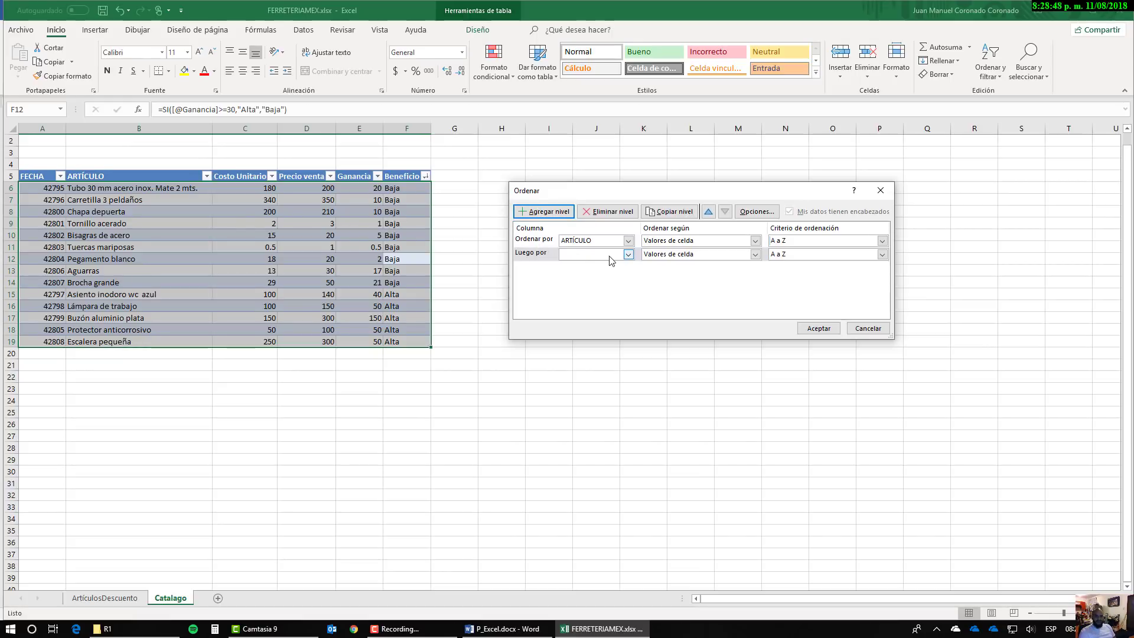
left_click(628, 255)
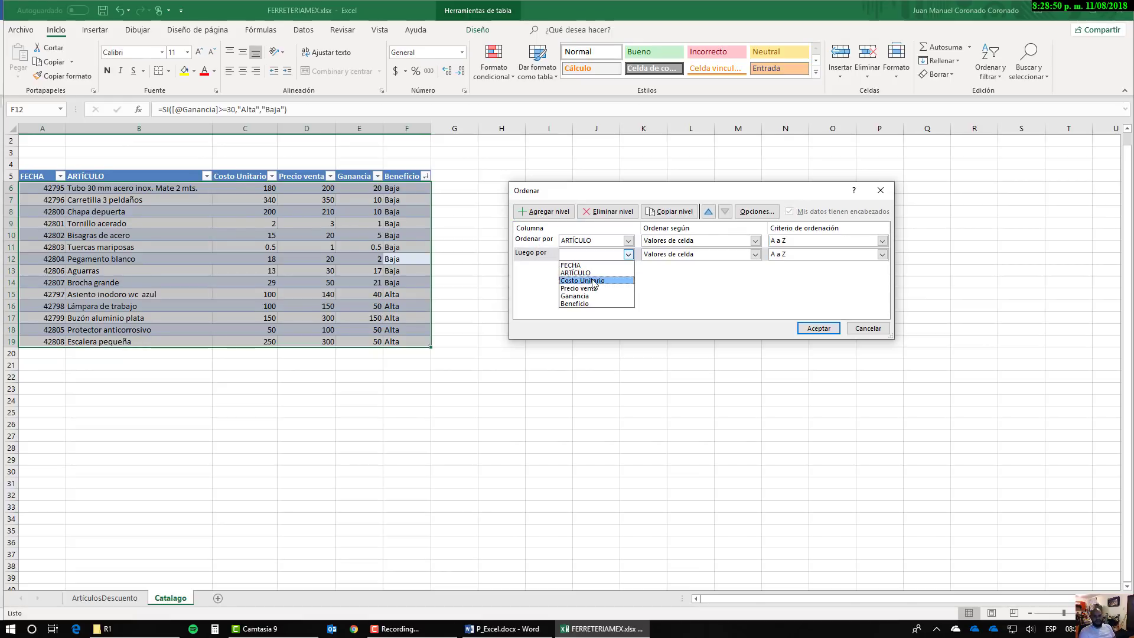
left_click(589, 297)
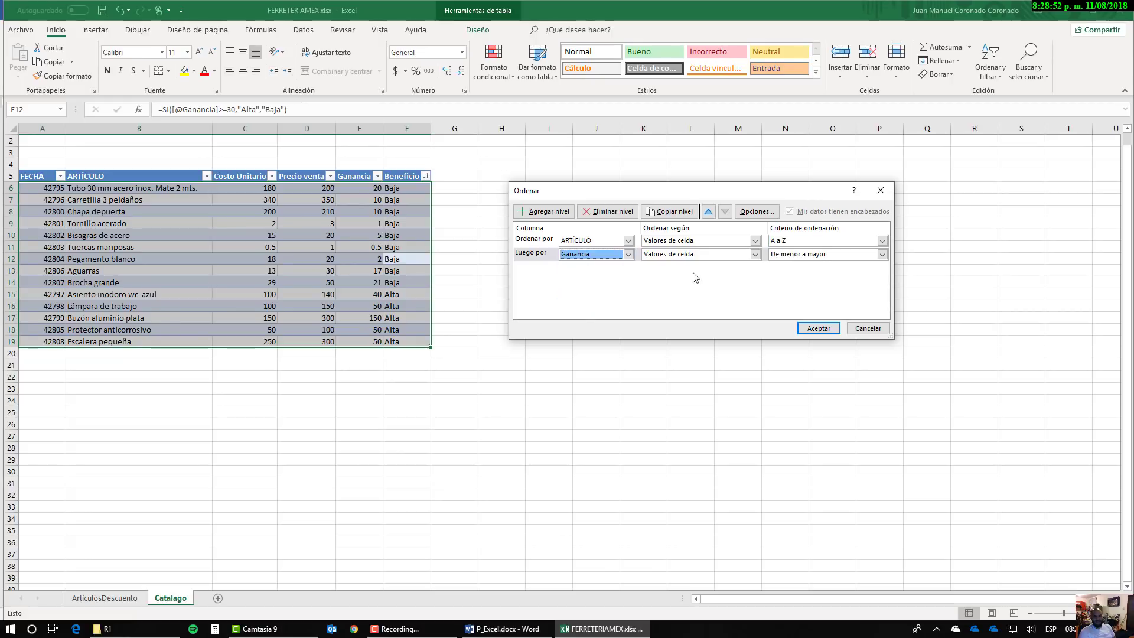
Step: Confirm the Ganancia criterion in Word, set its order to De mayor a menor in Excel, and apply the custom sort
key("alt+Tab")
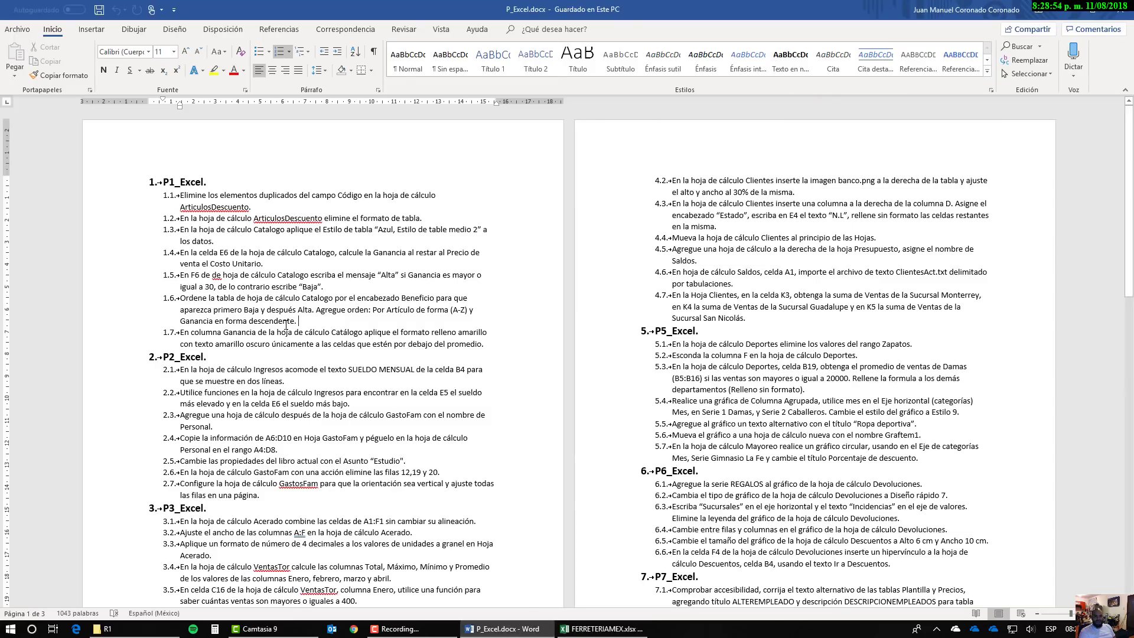
key("alt+Tab")
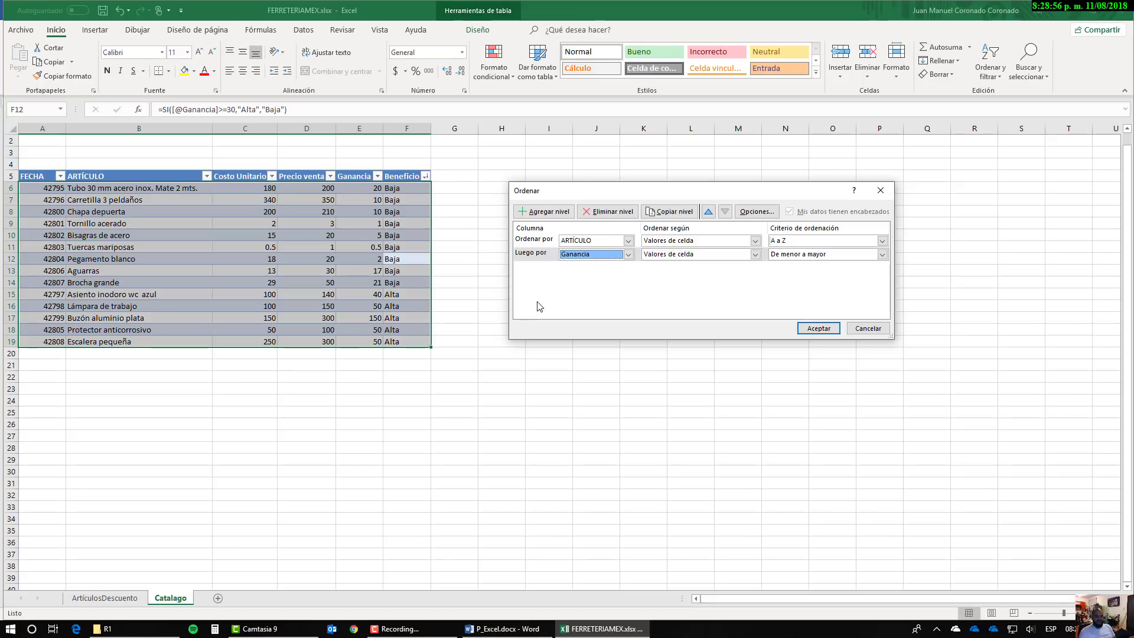
left_click(796, 255)
left_click(805, 273)
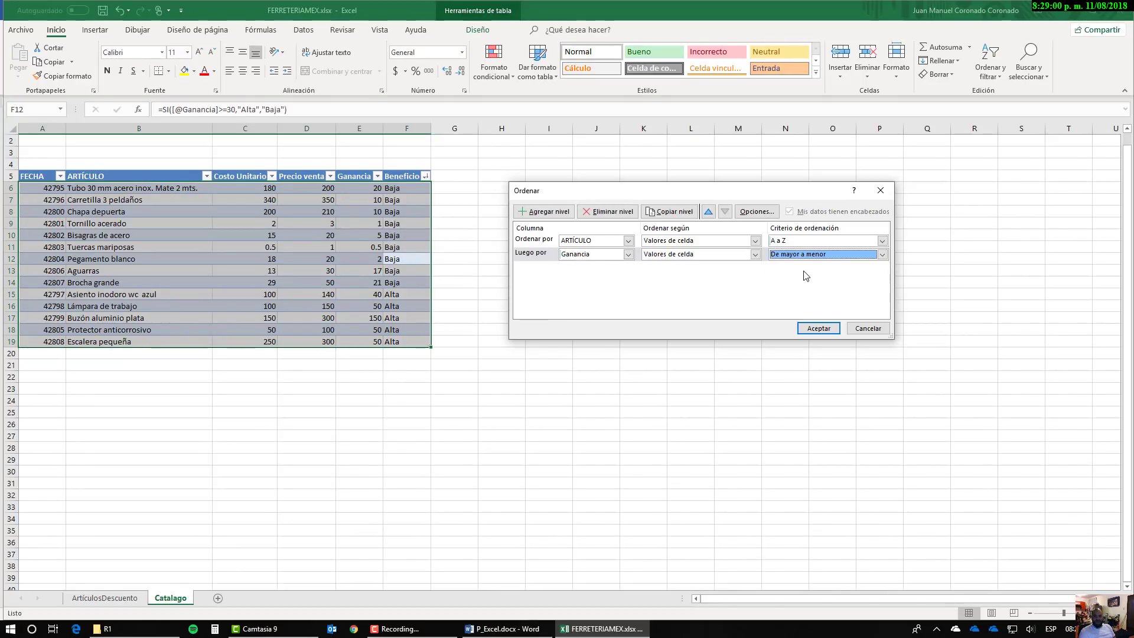
left_click(818, 329)
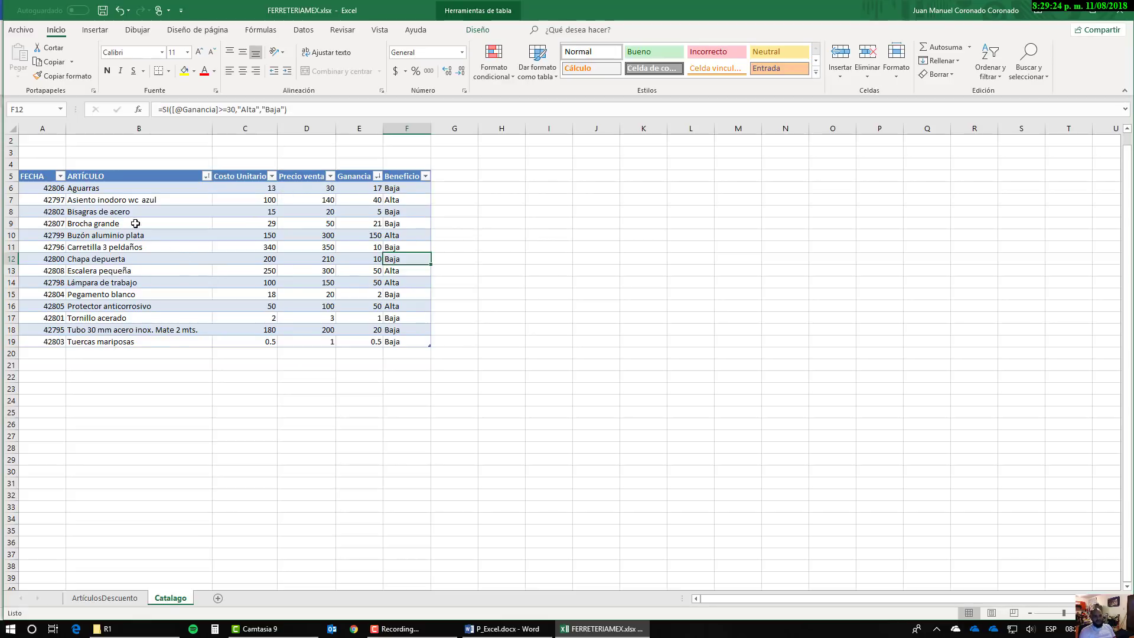
Step: Examine the colour sort and text filter options of the ARTÍCULO column and close them without applying anything
left_click(206, 176)
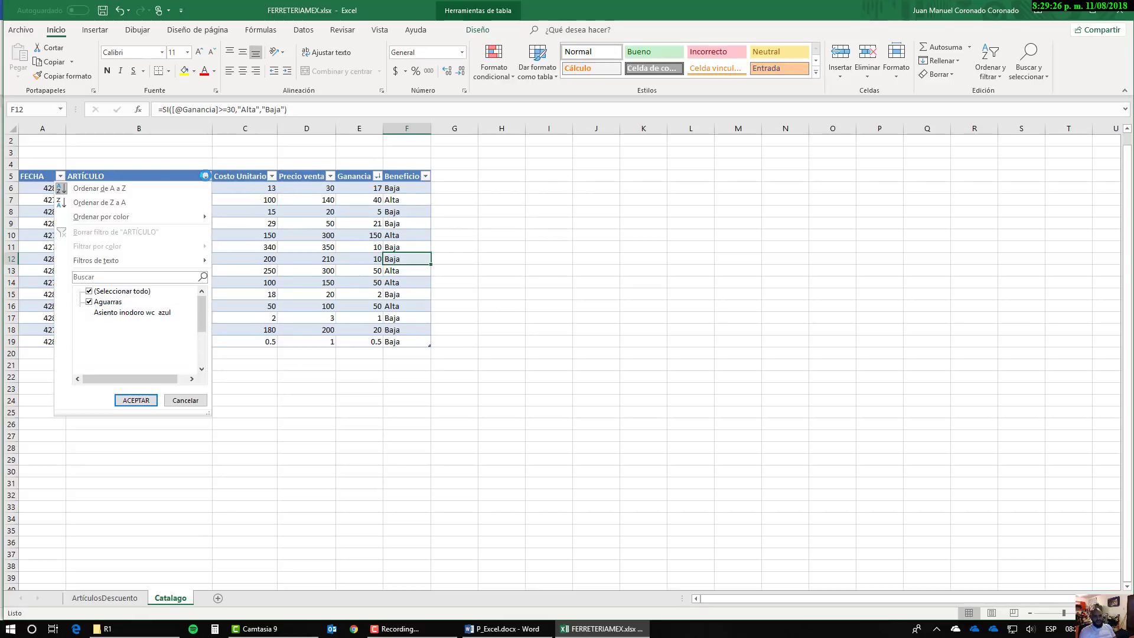
mouse_move(161, 217)
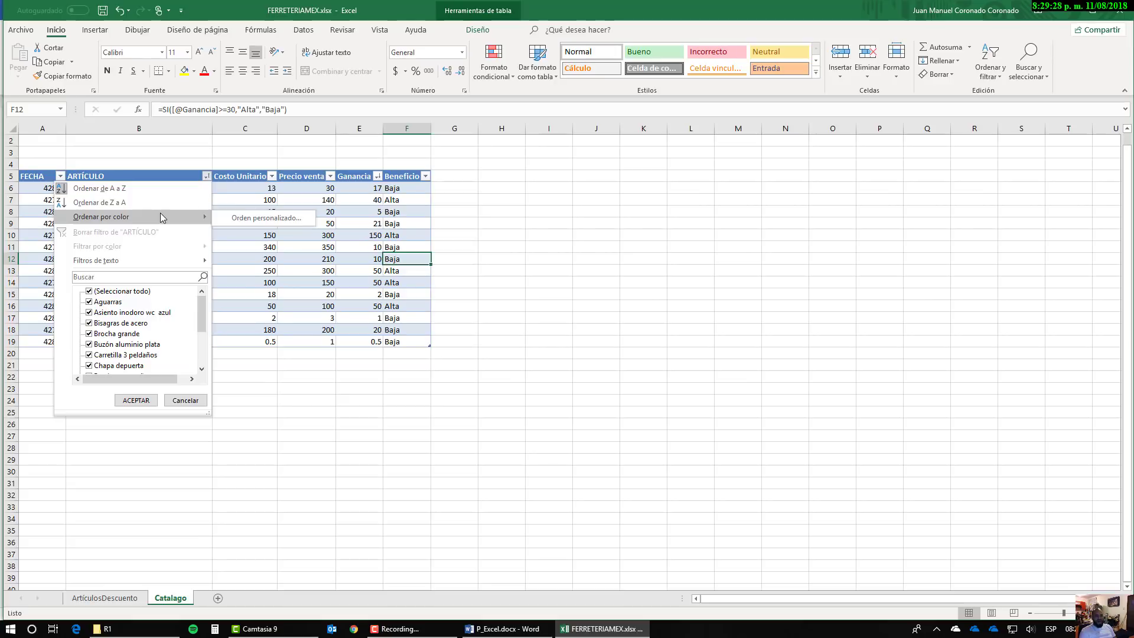
mouse_move(151, 264)
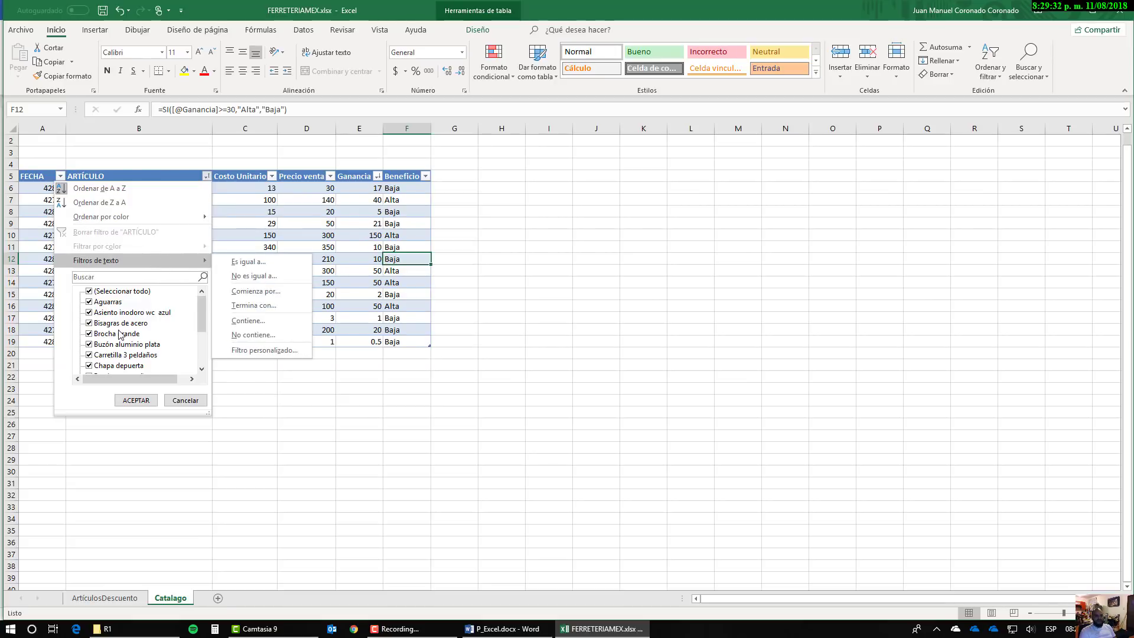
left_click(182, 400)
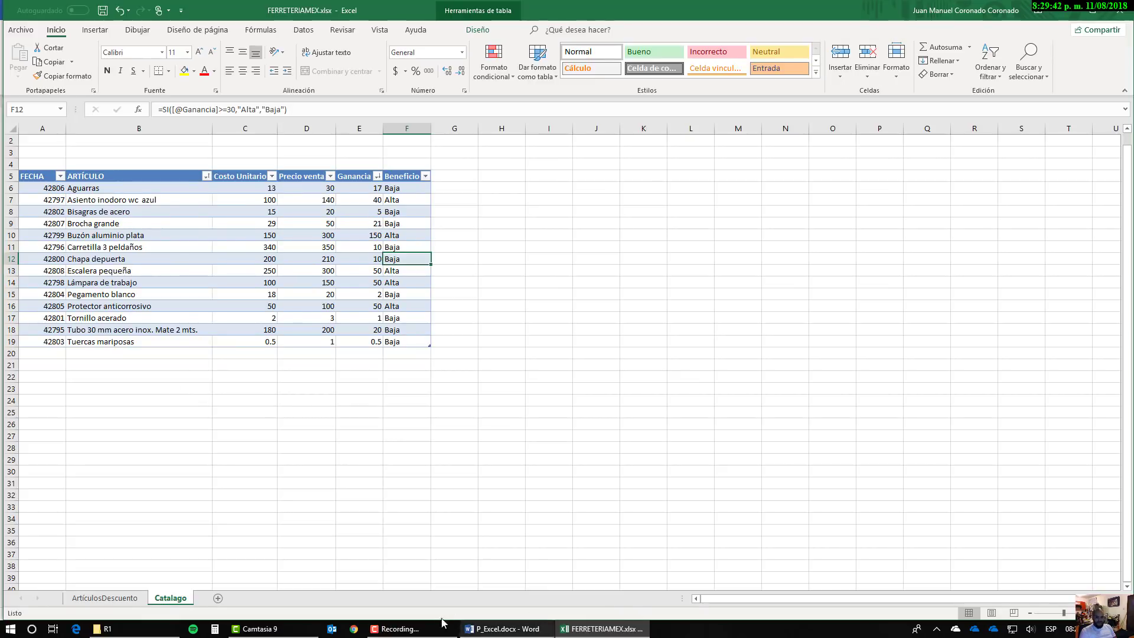
left_click(394, 628)
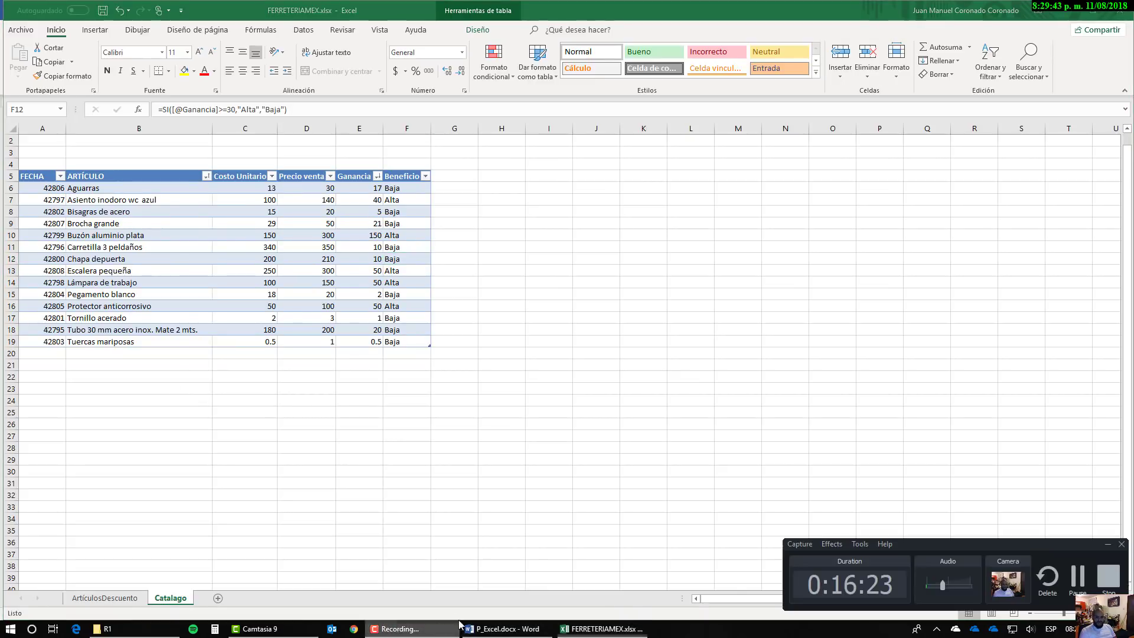
left_click(671, 414)
key("alt+Tab")
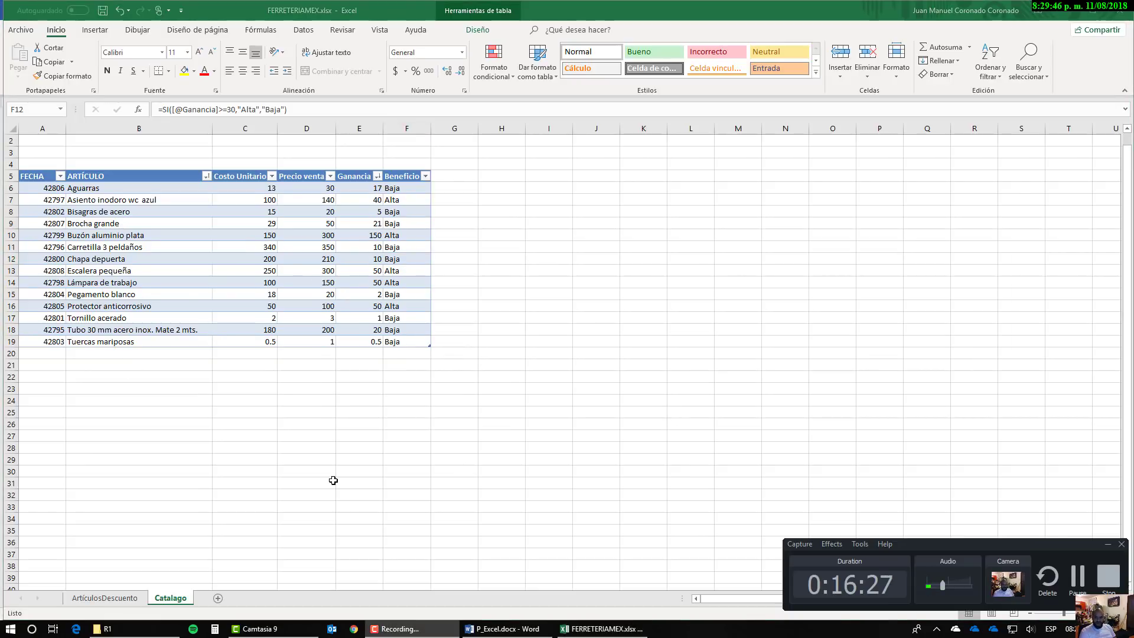
left_click(1108, 546)
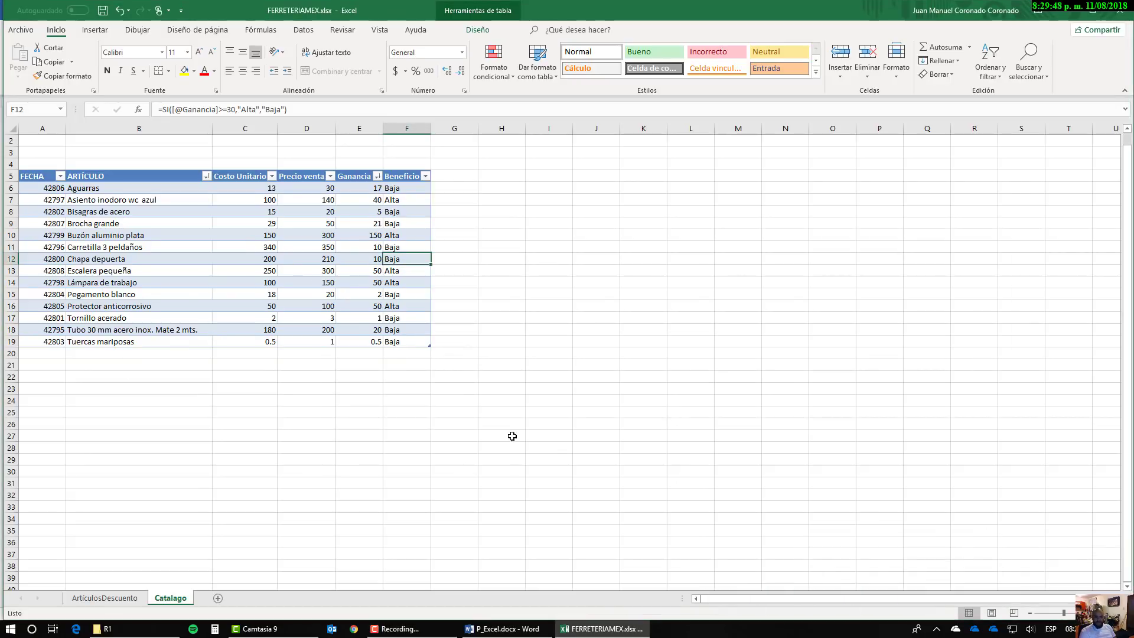
Step: Switch to the Word document P_Excel.docx, highlight and read task 1.7, and return to the Catalago sheet in Excel
left_click(286, 628)
key("alt+Tab")
key("Tab")
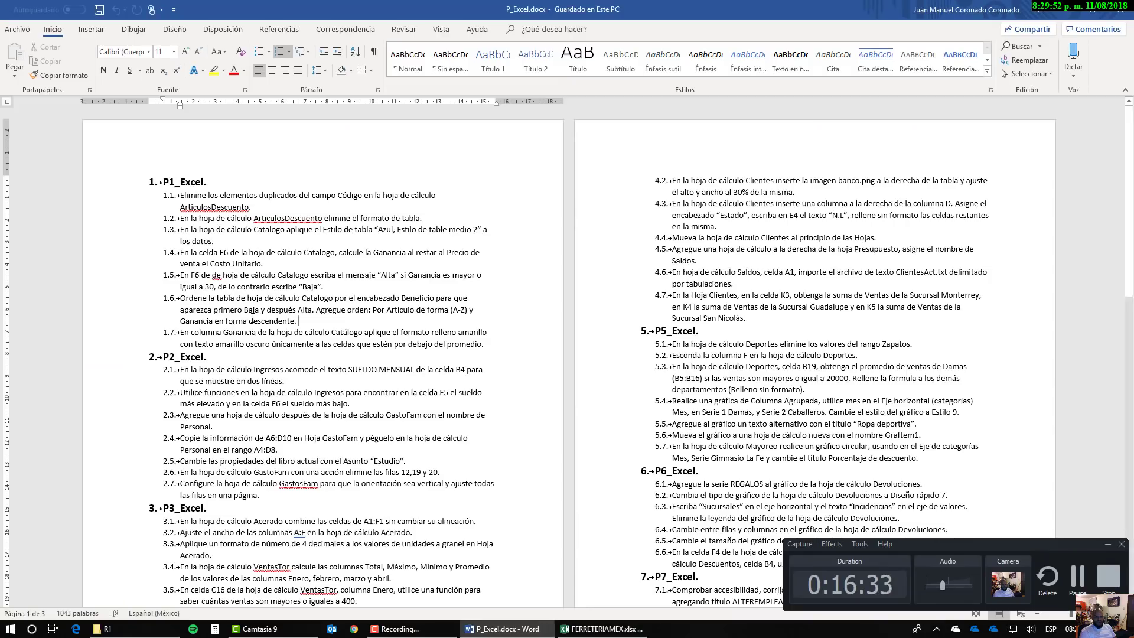
triple_click(237, 332)
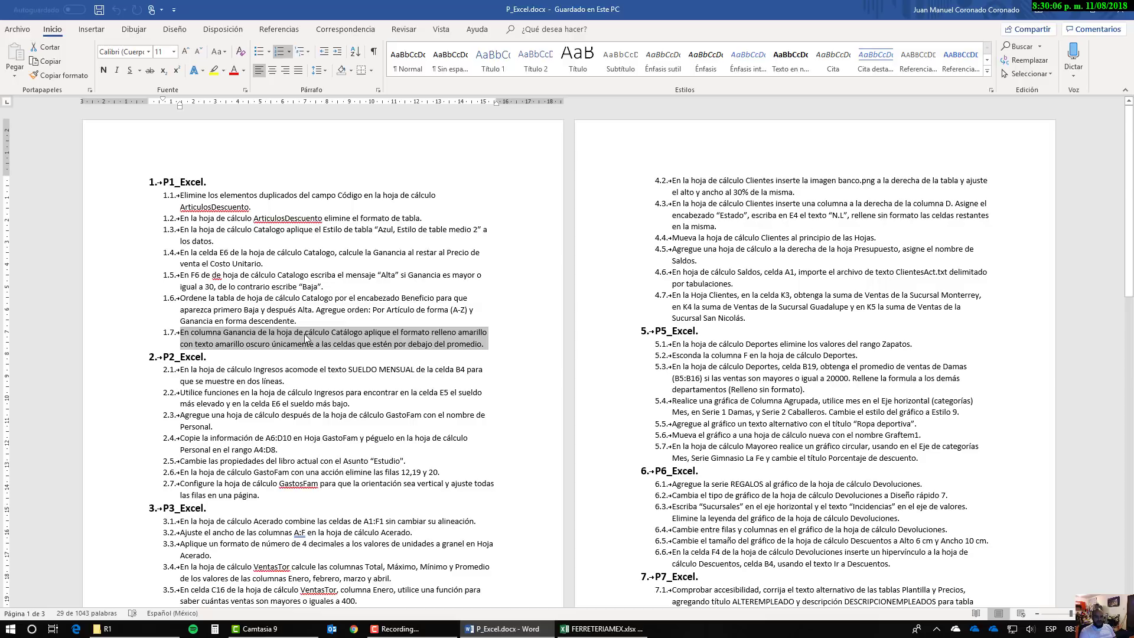
key("alt+Tab")
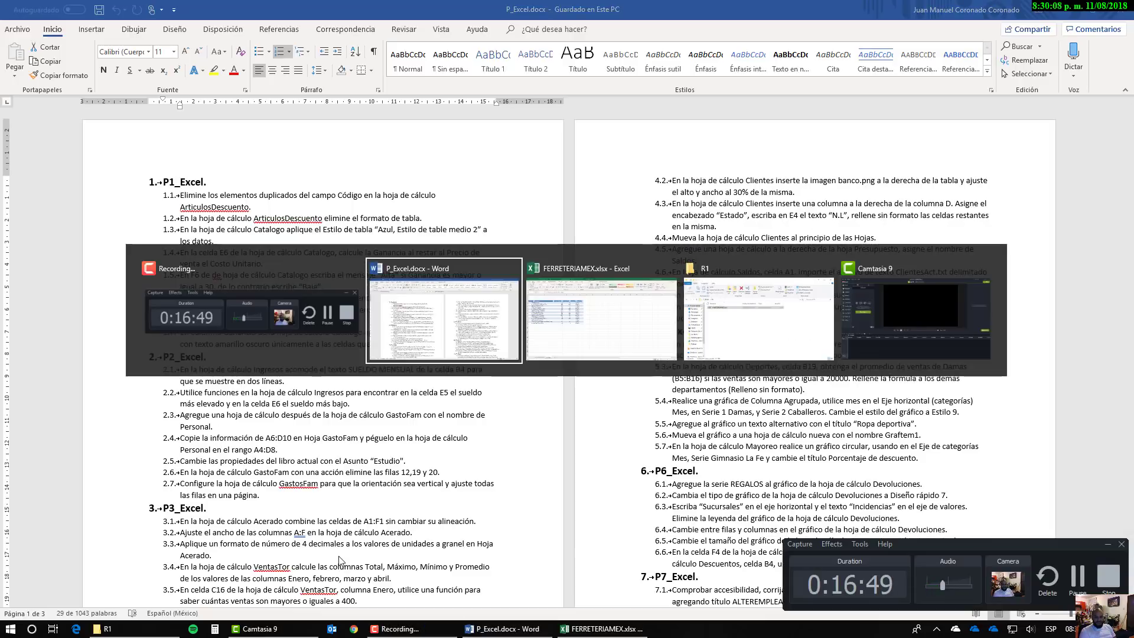
key("alt+Tab")
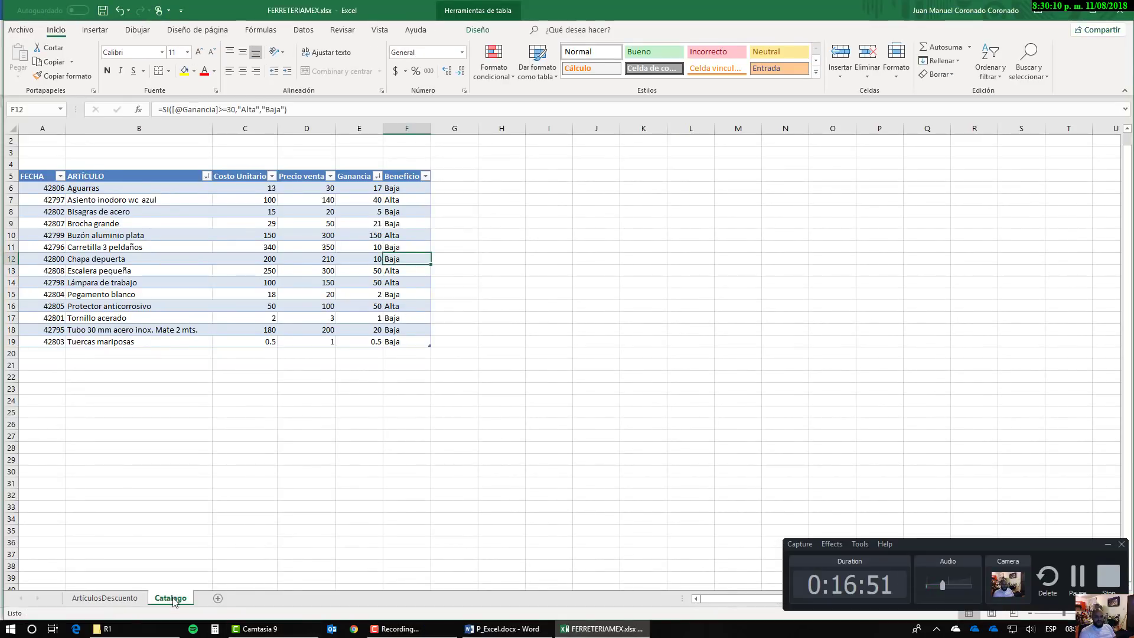
Step: Set up a Por debajo del promedio conditional formatting rule for Ganancia cells E6:E19 with Relleno amarillo con texto amarillo oscuro
left_click_drag(354, 186, 390, 354)
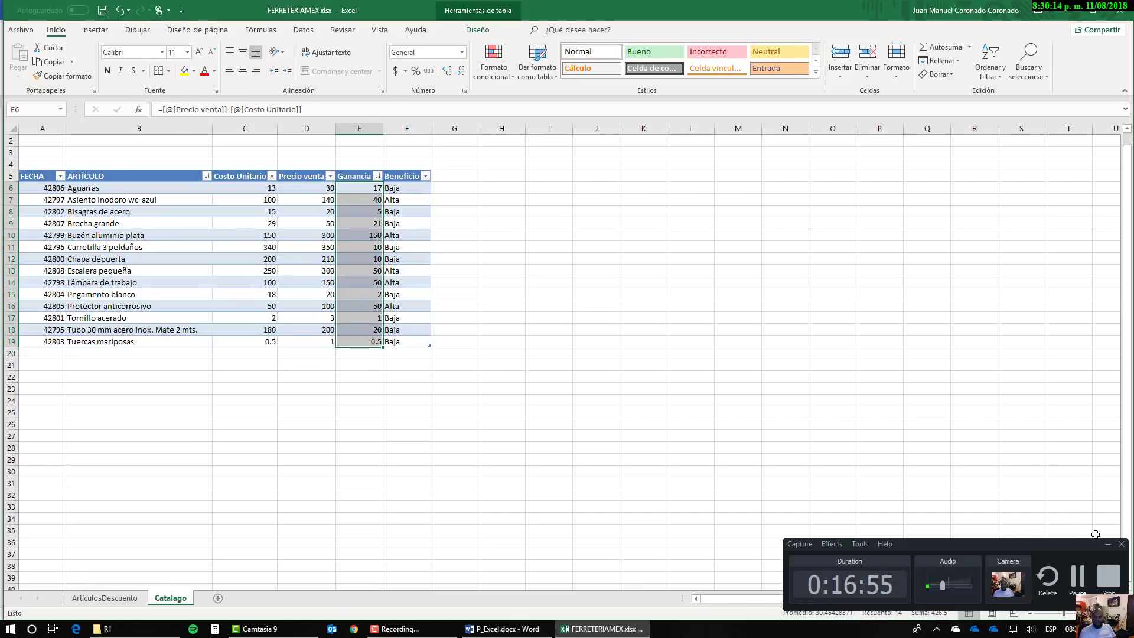
left_click(1107, 546)
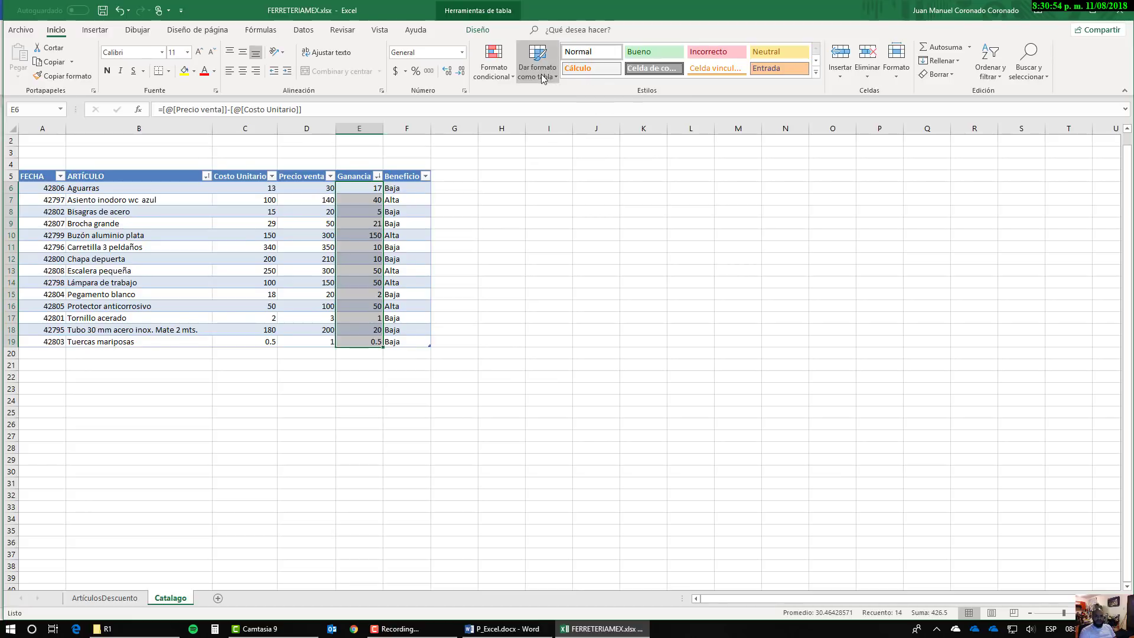
left_click(501, 73)
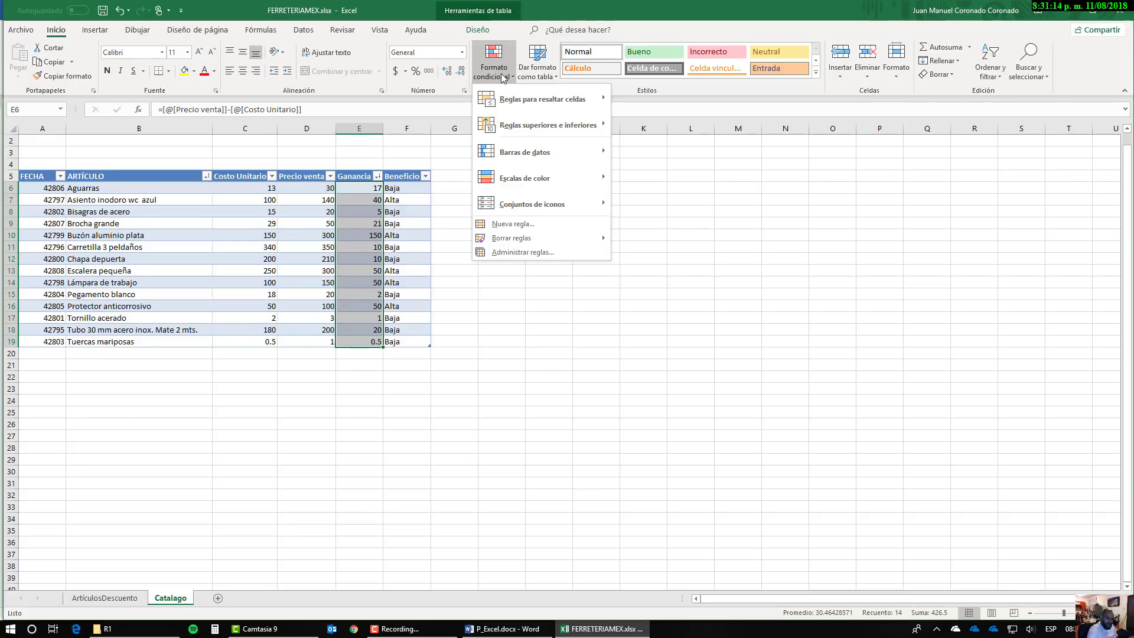
mouse_move(539, 117)
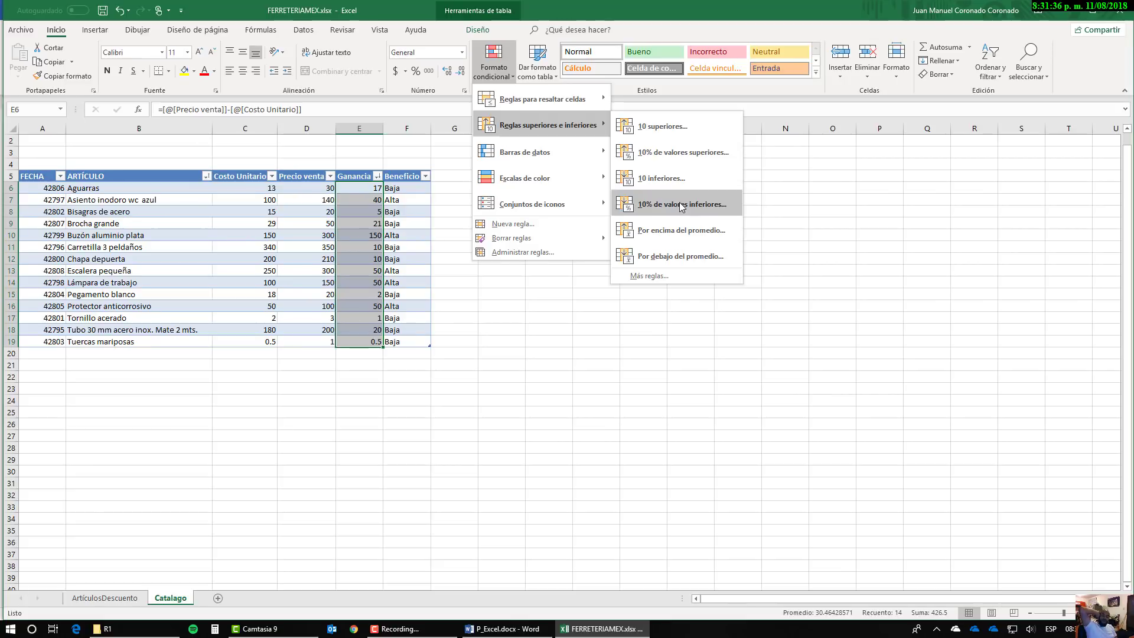
left_click(667, 257)
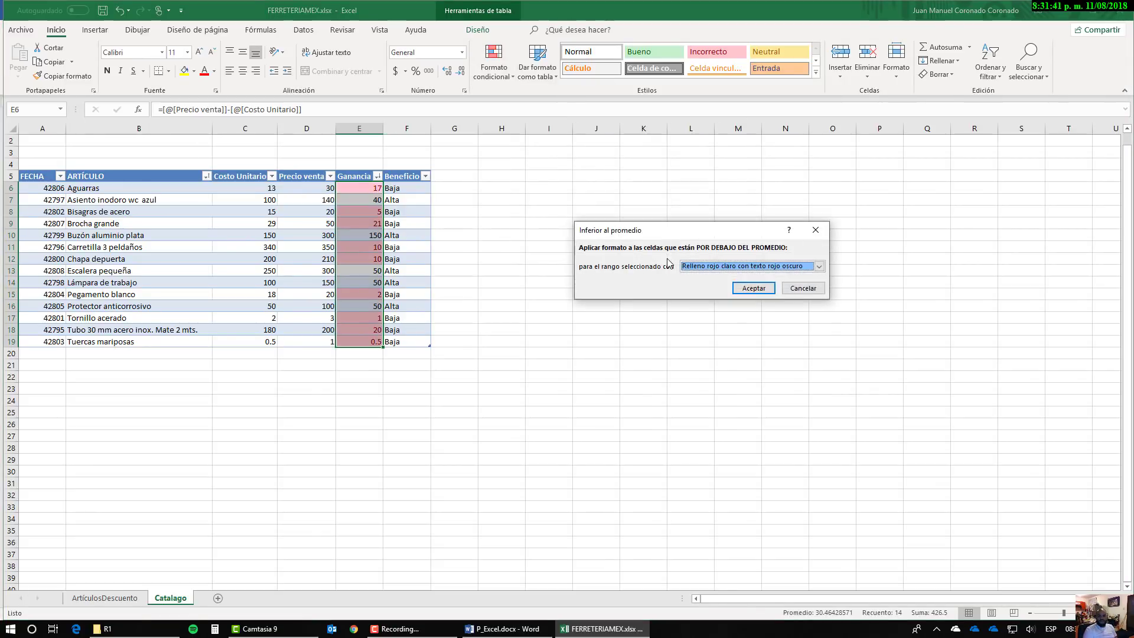
left_click(708, 269)
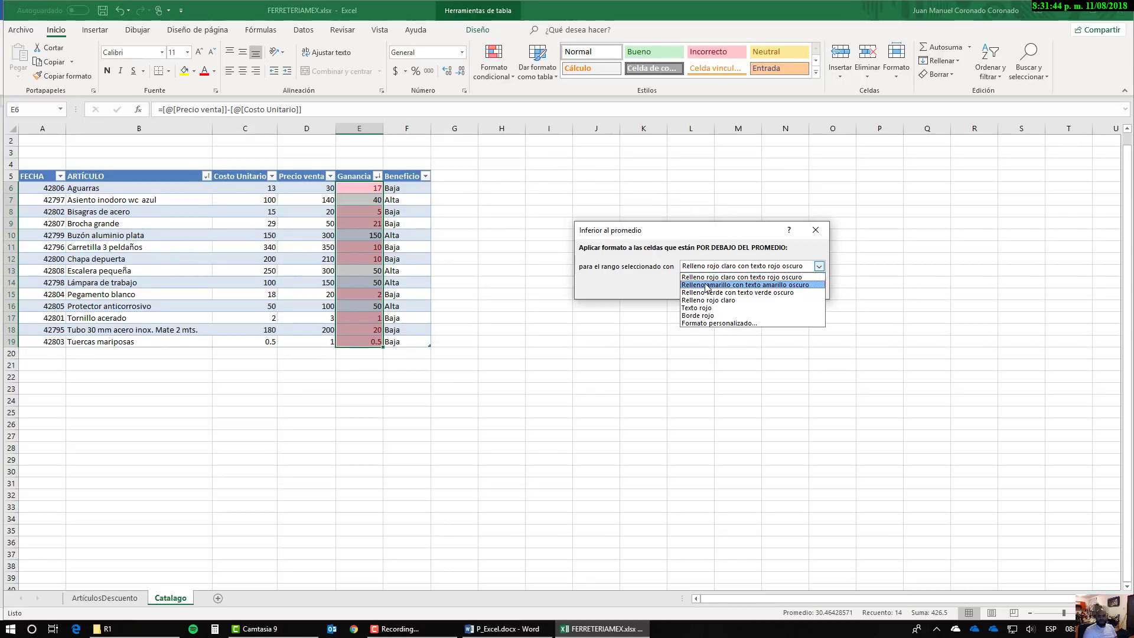
left_click(803, 286)
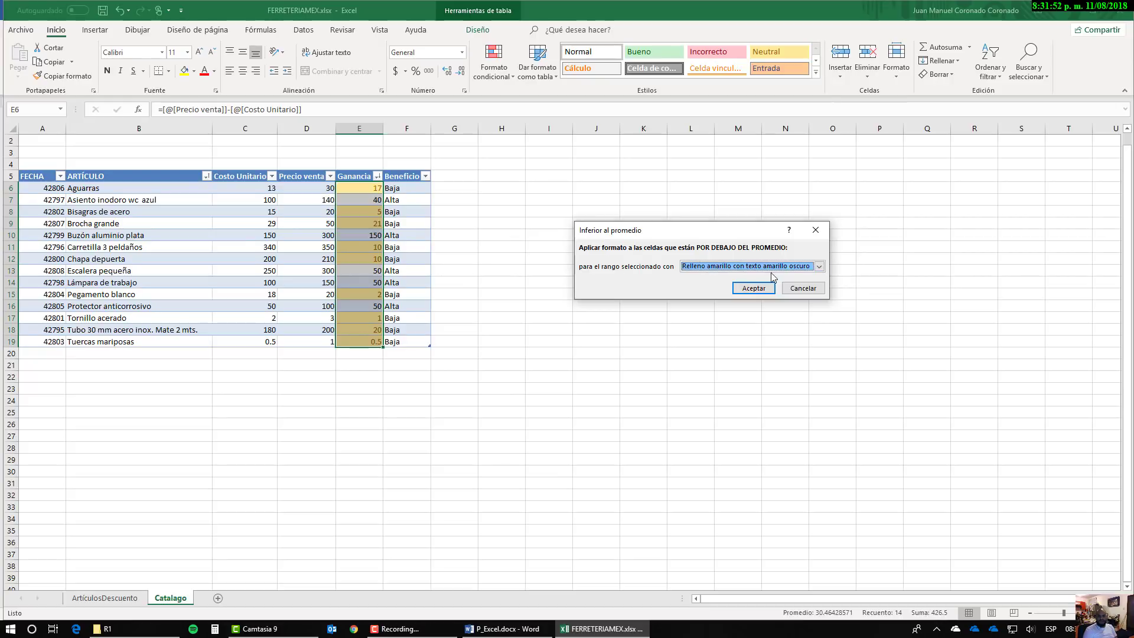
Step: Examine the font, border, fill and font colour options of the rule's custom format, and cancel without changes
left_click(819, 266)
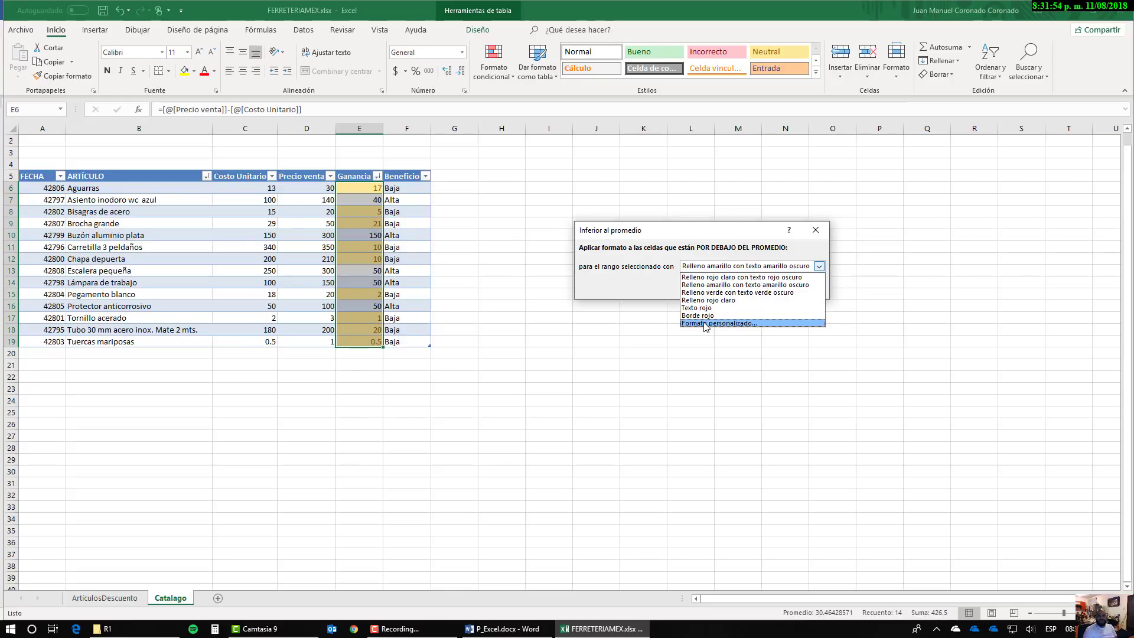
left_click(707, 323)
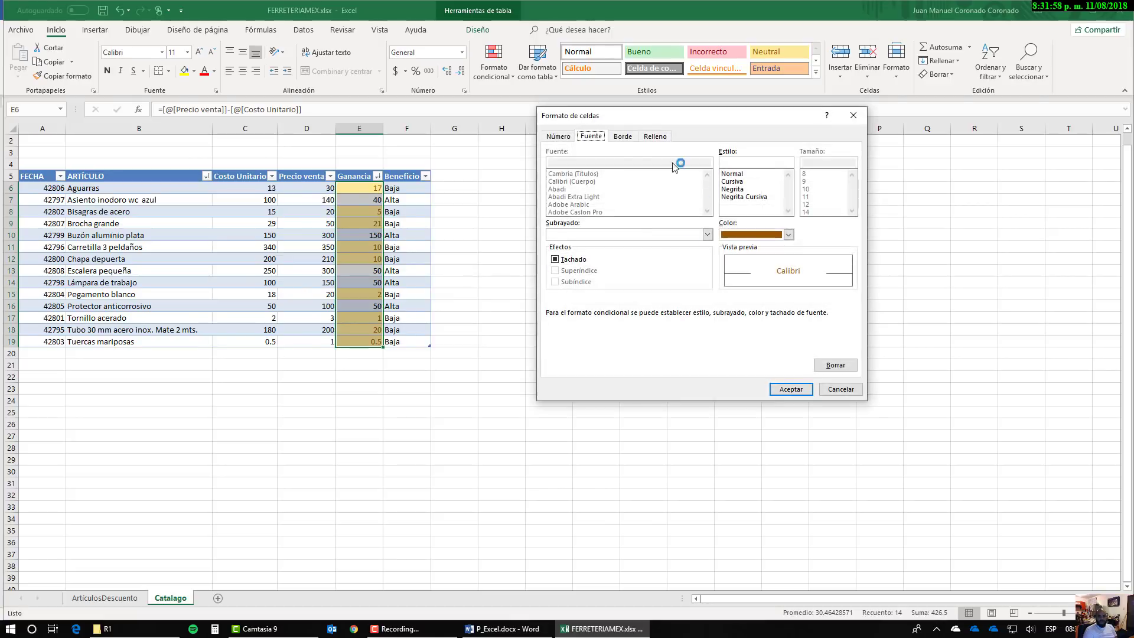
left_click(592, 136)
left_click(622, 138)
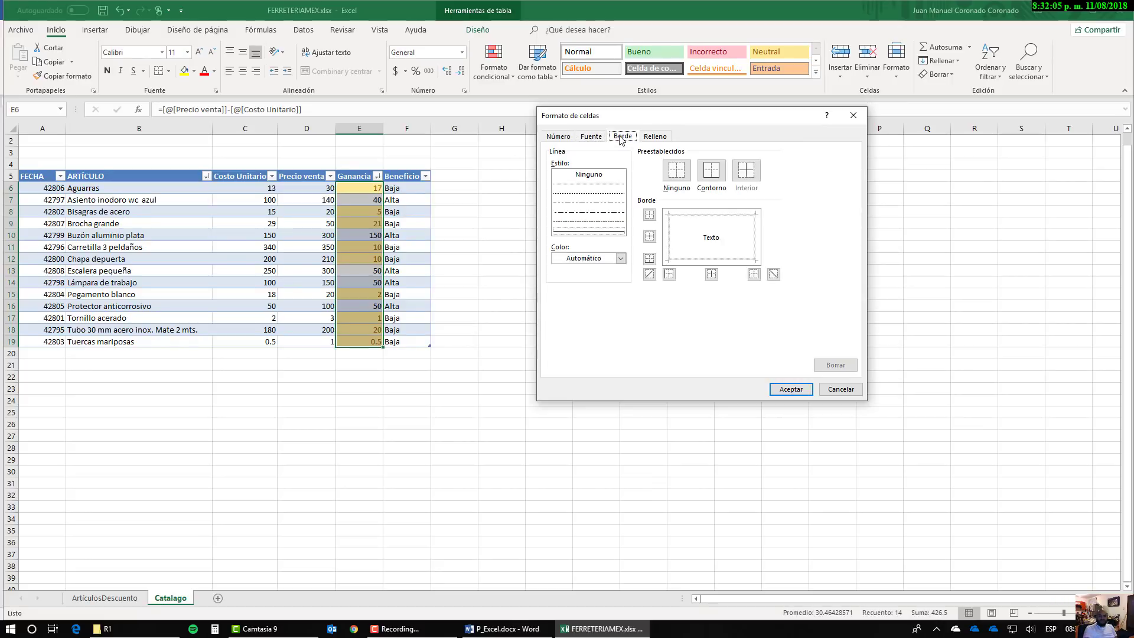
left_click(651, 139)
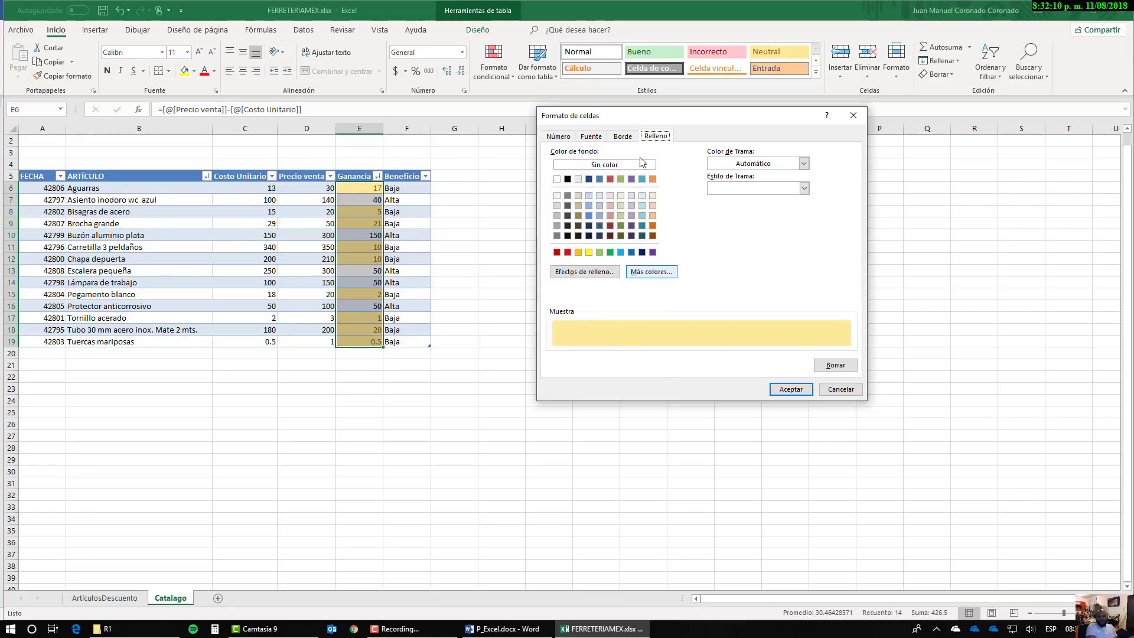
left_click(594, 136)
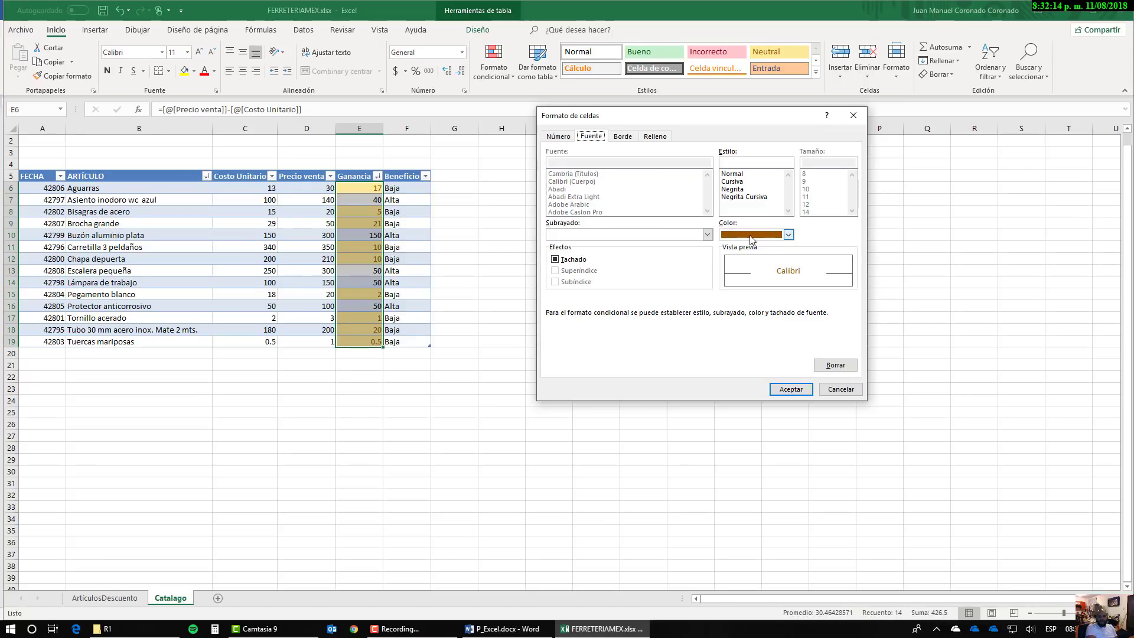
left_click(789, 235)
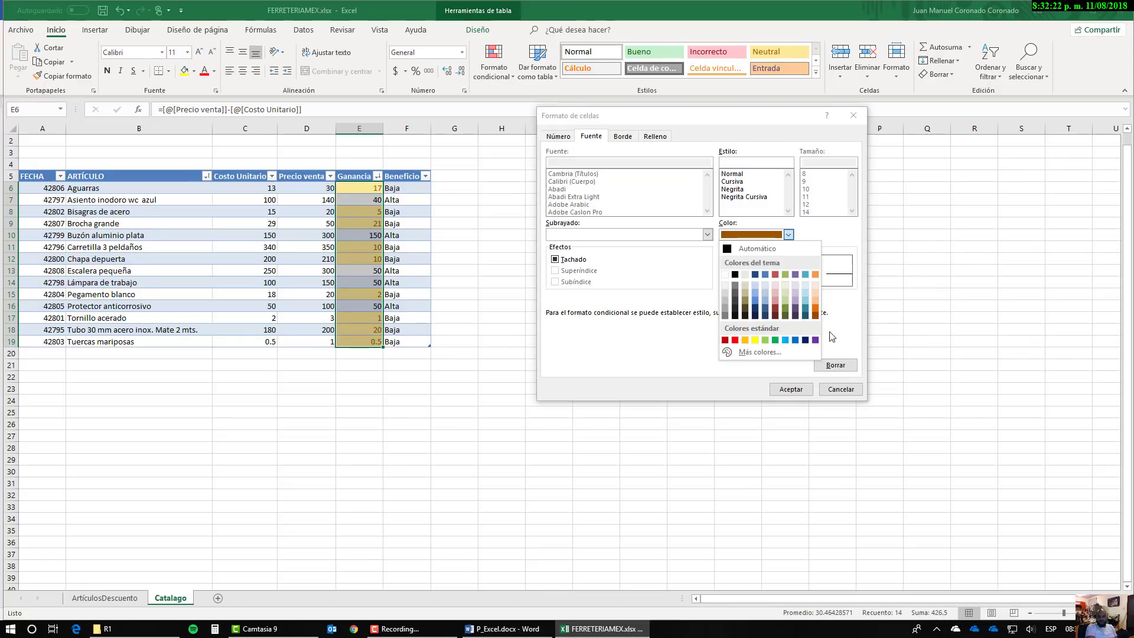
left_click(825, 378)
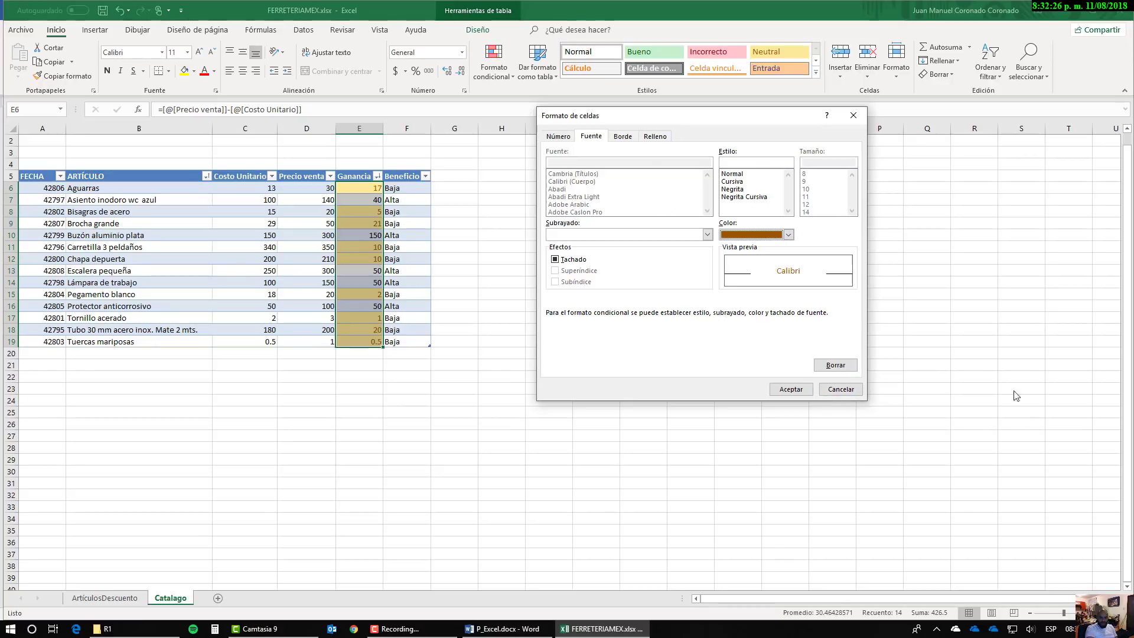
left_click(854, 393)
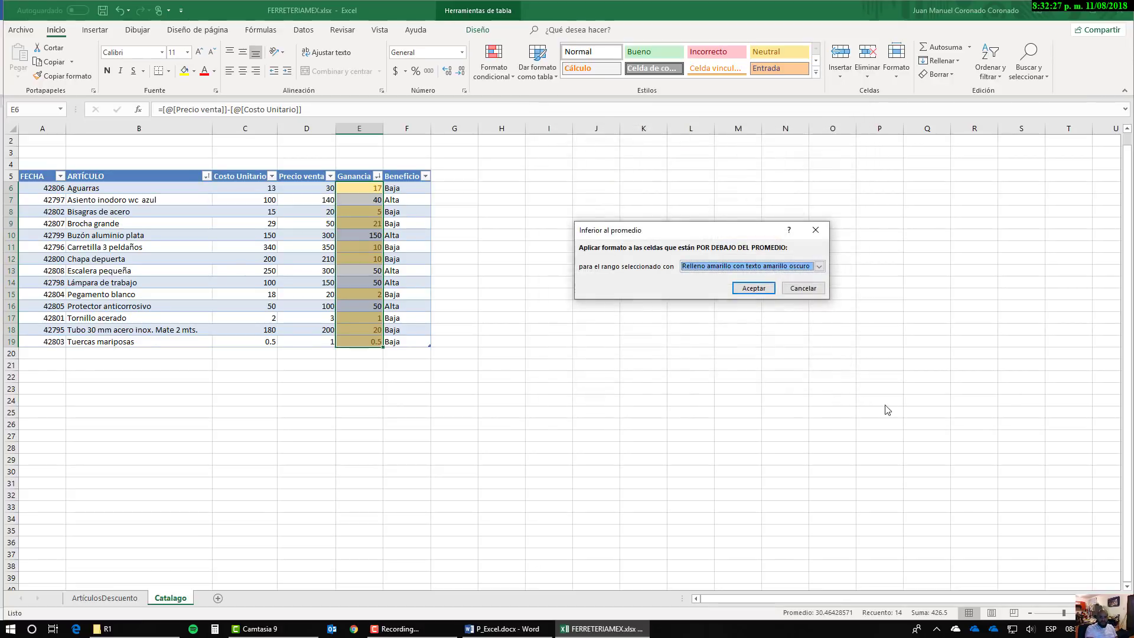
Step: Confirm Relleno amarillo con texto amarillo oscuro as the format and apply the below-average rule to the Ganancia column
left_click(808, 267)
left_click(742, 285)
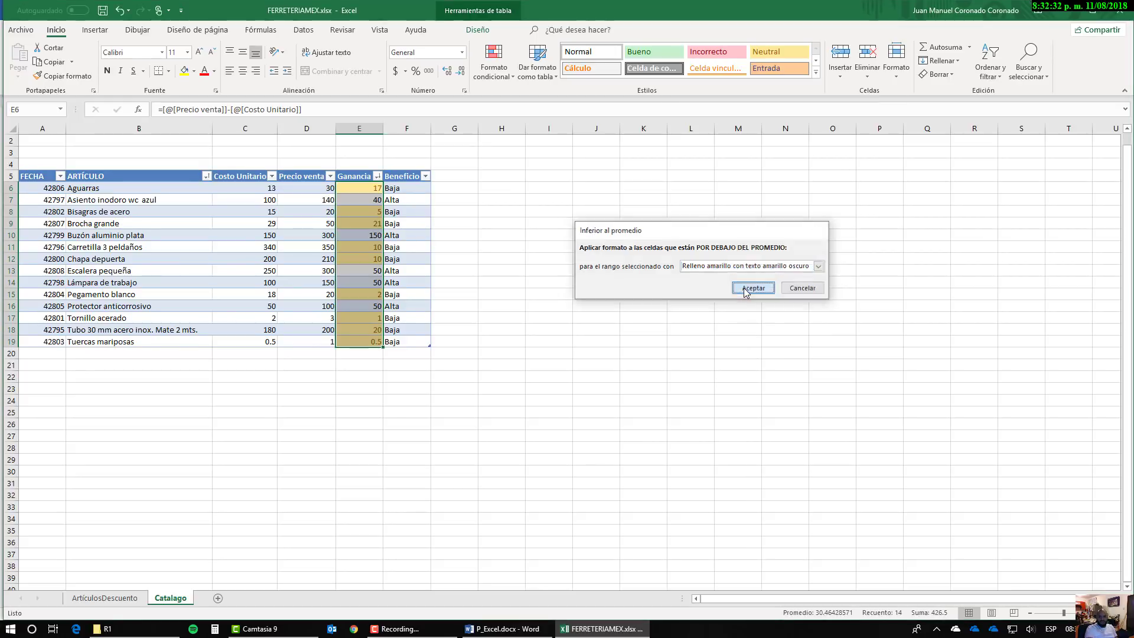
left_click(752, 288)
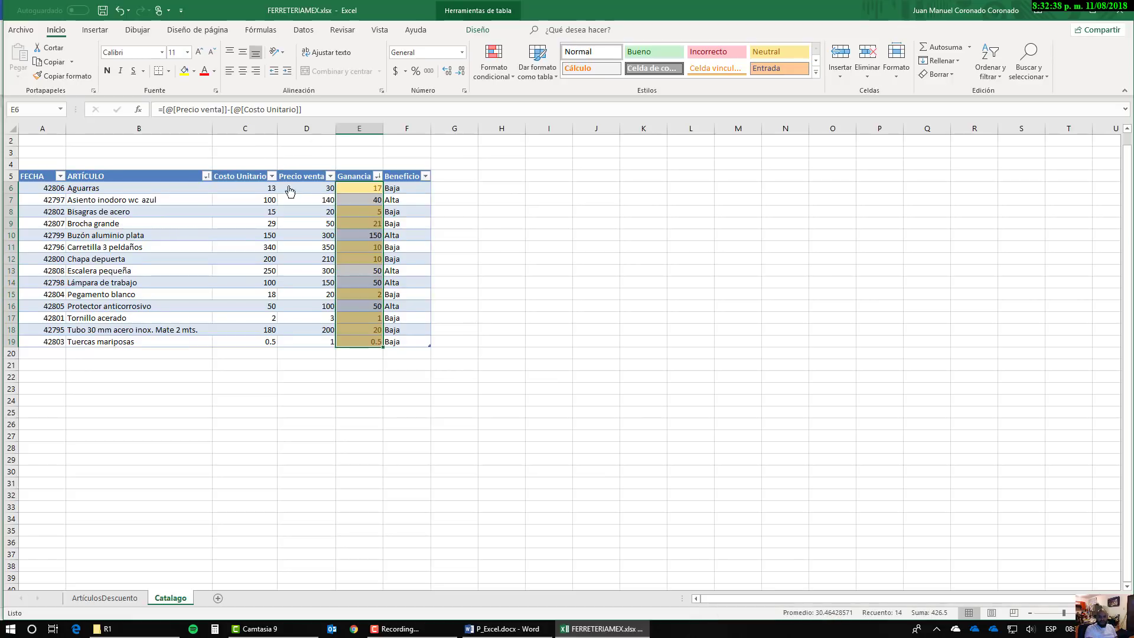
Step: Check the cells highlighted by the conditional format in the Ganancia column, from E6 down to E19
left_click(370, 189)
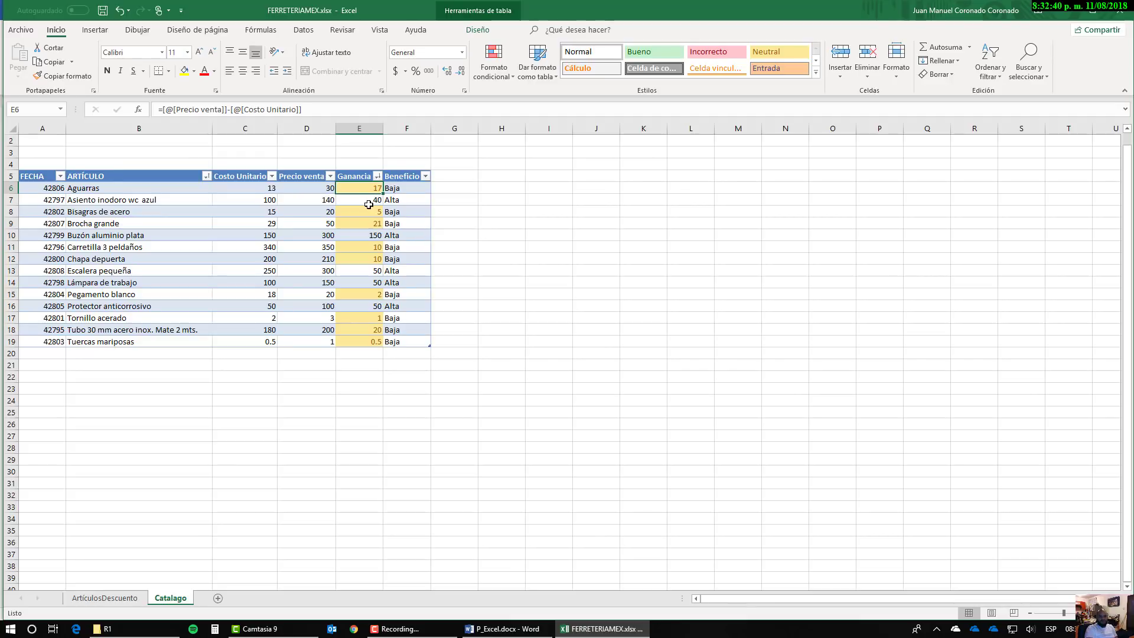
left_click(368, 211)
left_click(367, 223)
left_click(368, 247)
left_click(367, 259)
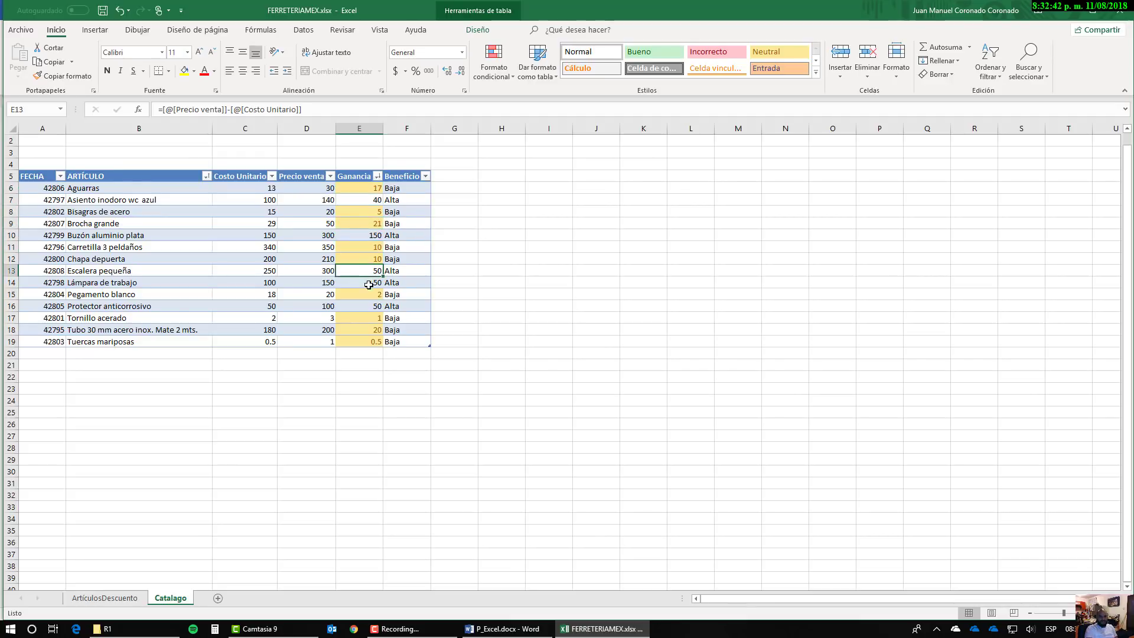
left_click(369, 294)
left_click(371, 318)
left_click(373, 329)
left_click(376, 342)
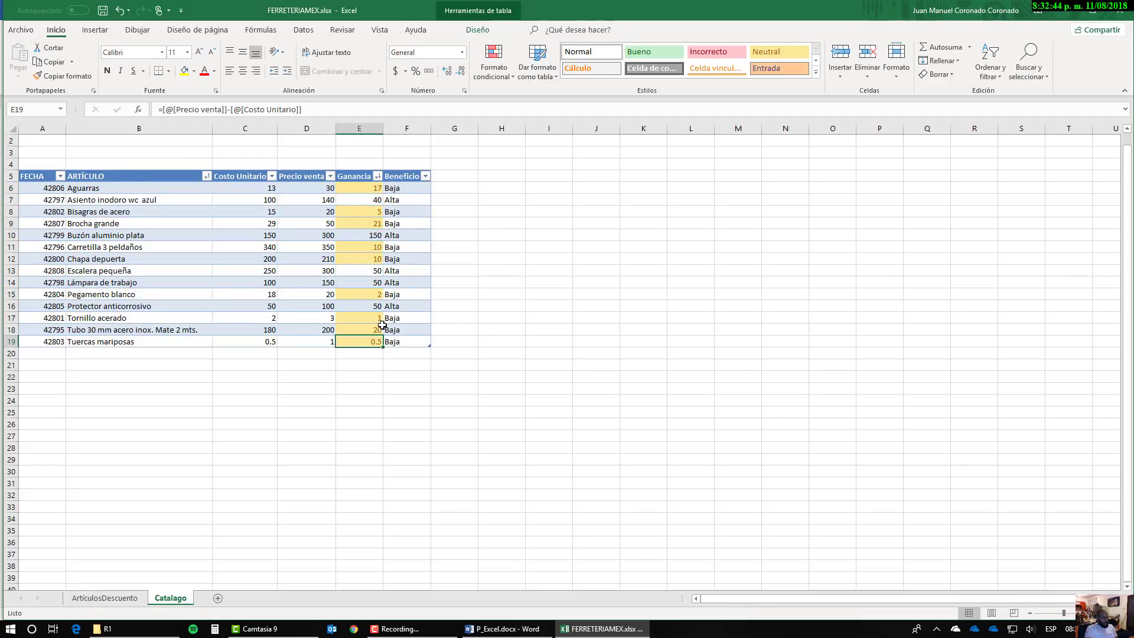